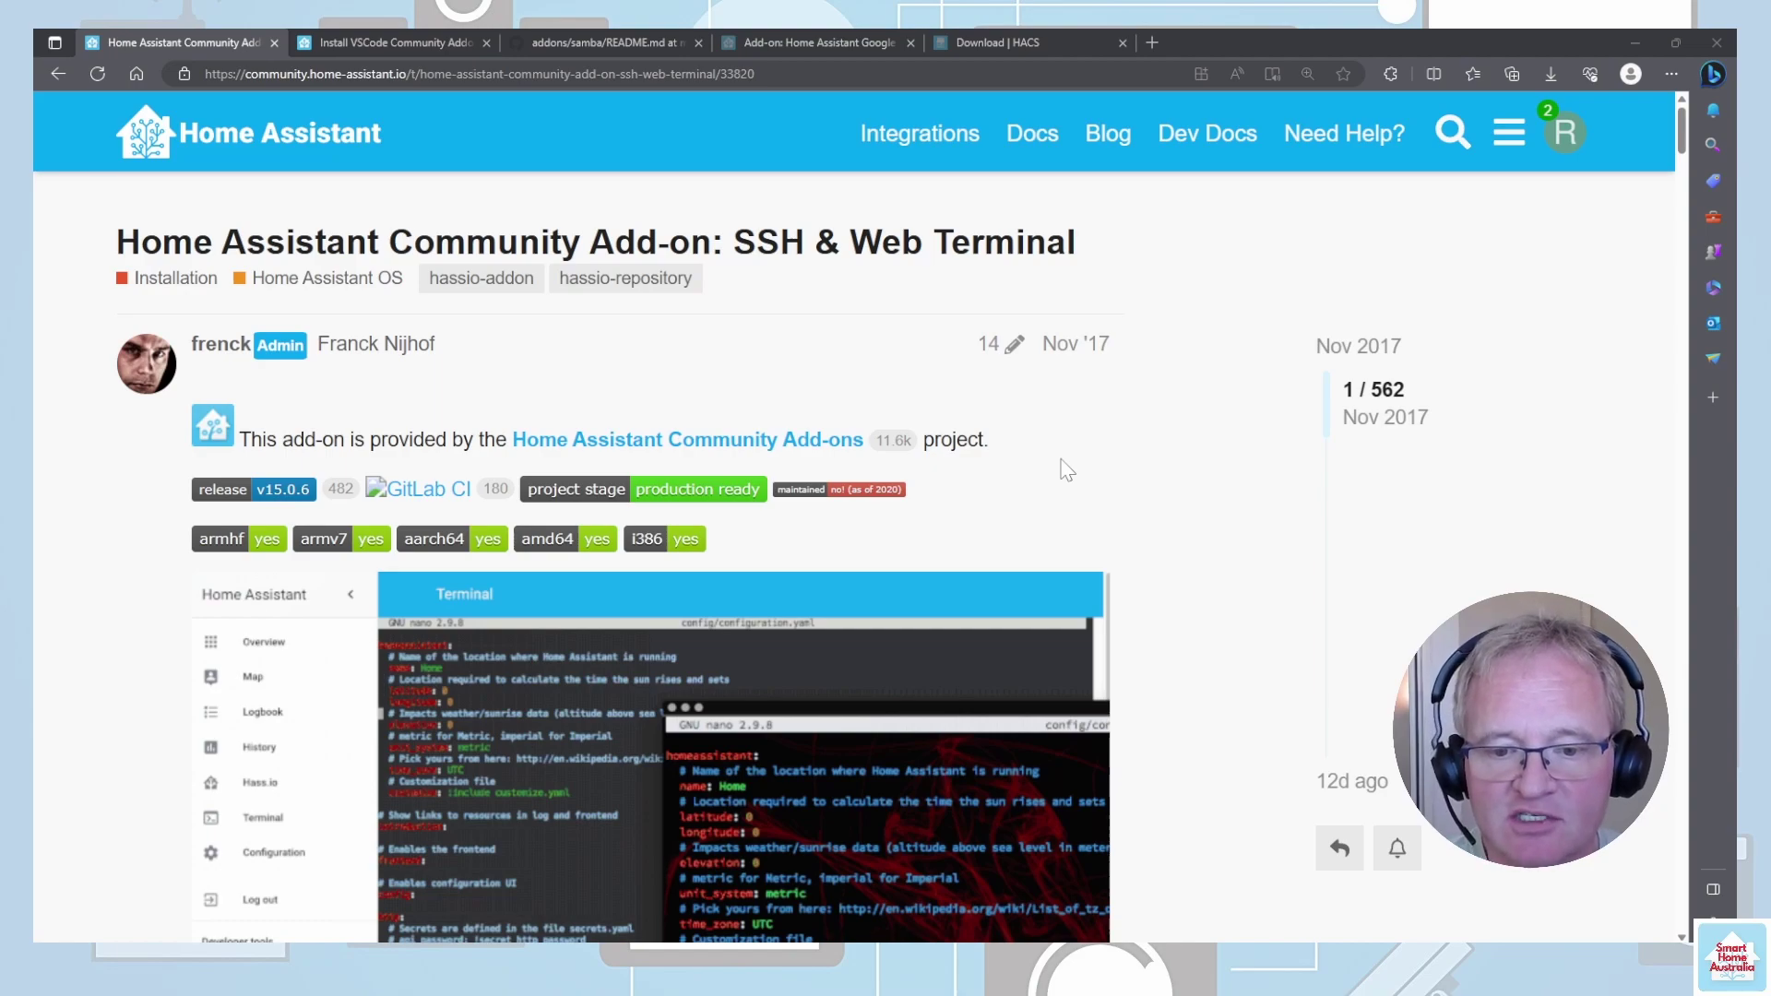
- Scroll down through the SSH & Web Terminal forum post
{"action": "scroll", "coordinate": [1067, 471], "scroll_direction": "down", "scroll_amount": 6}
{"action": "scroll", "coordinate": [1063, 471], "scroll_direction": "down", "scroll_amount": 1}
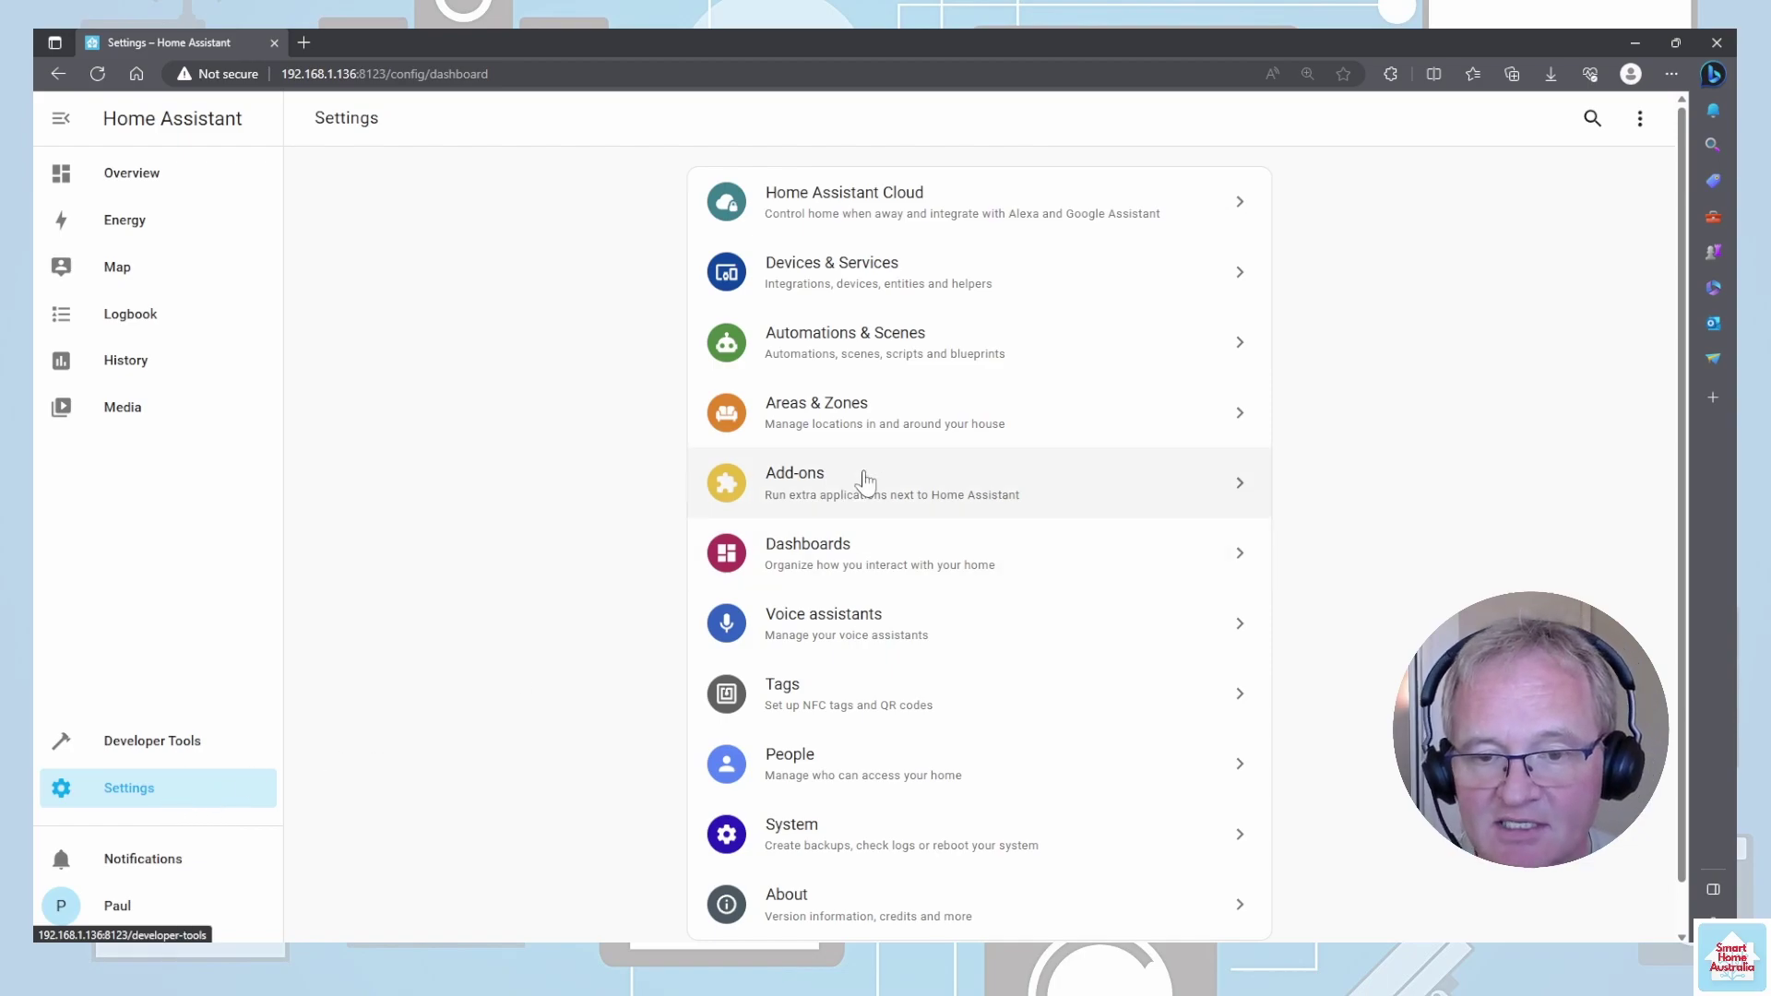
- Install the Advanced SSH & Web Terminal add-on from the store search 'term' and turn on Watchdog
{"action": "left_click", "coordinate": [841, 496]}
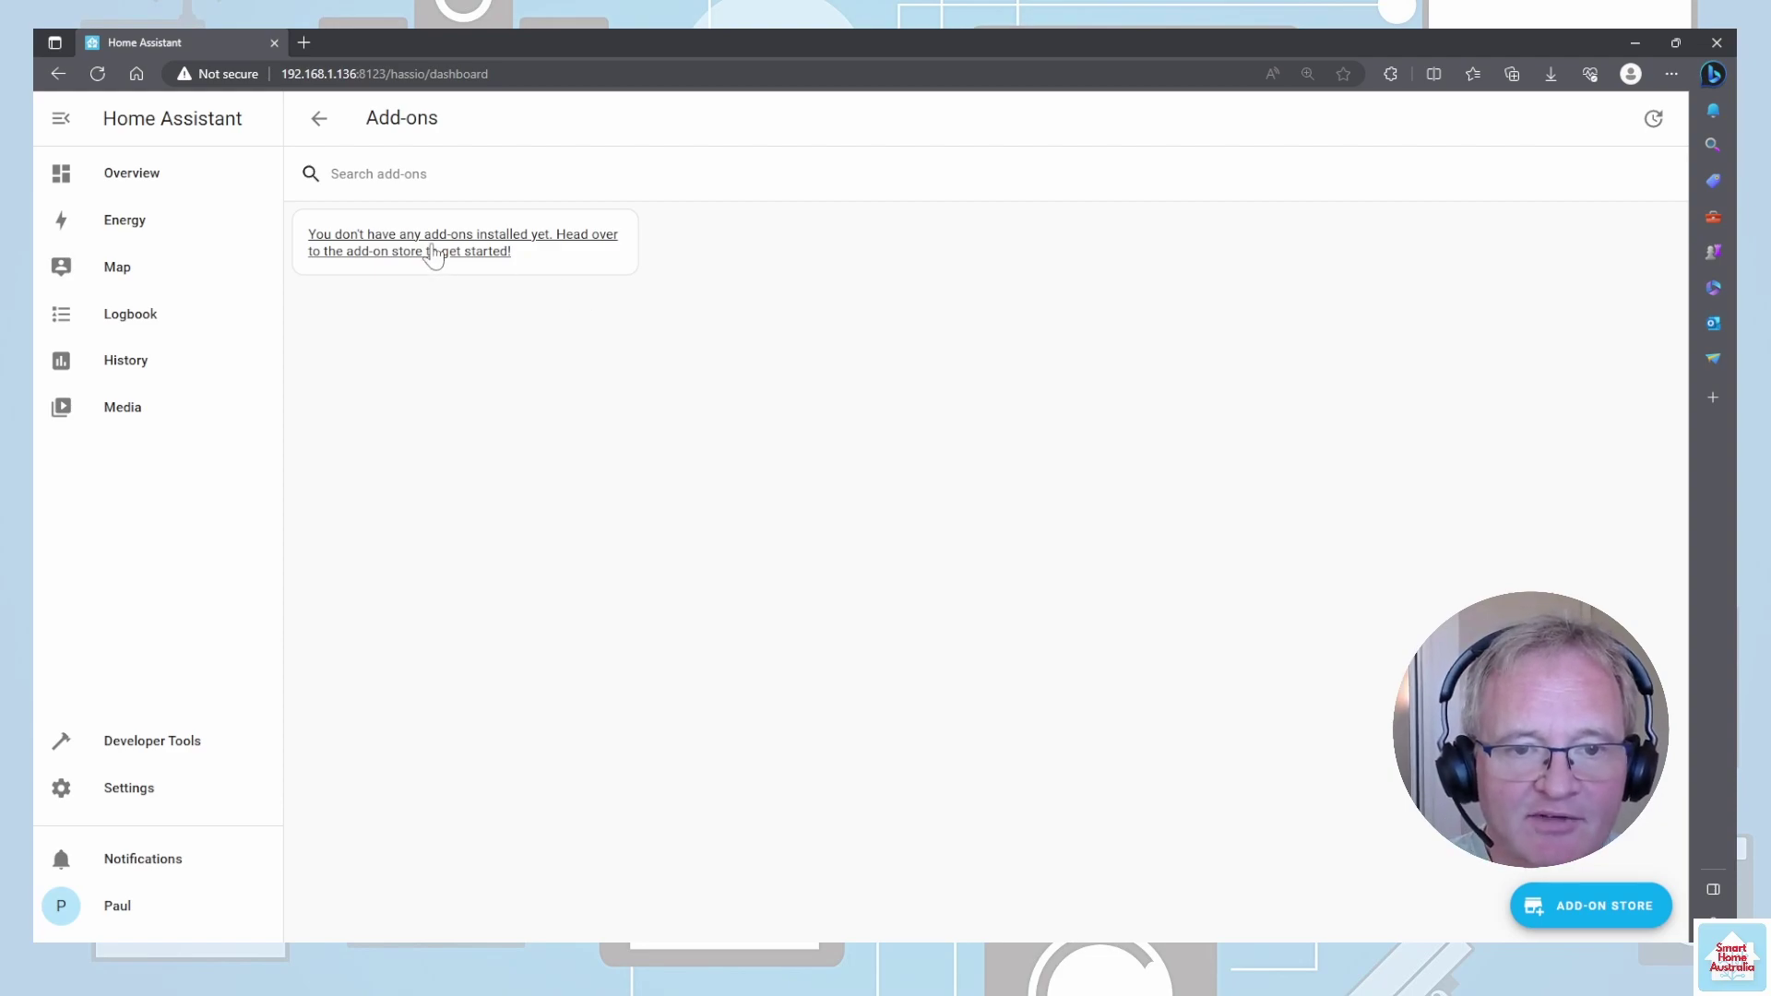
{"action": "left_click", "coordinate": [433, 255]}
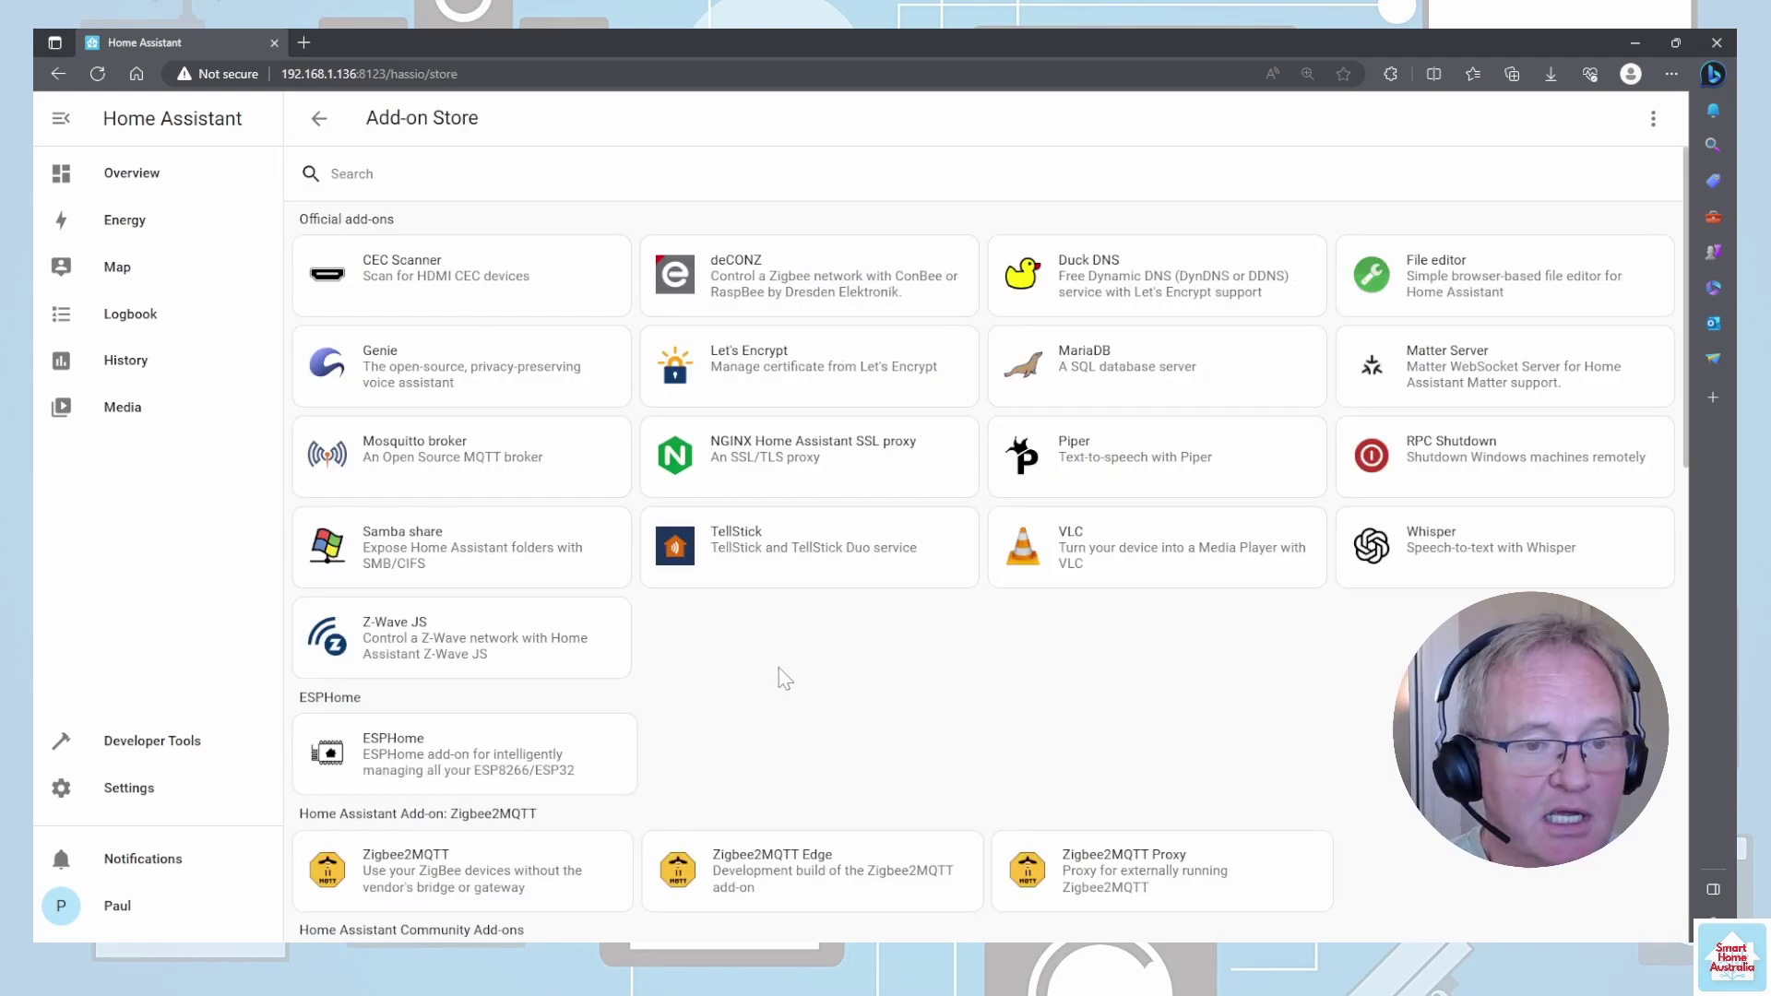
{"action": "left_click", "coordinate": [885, 173]}
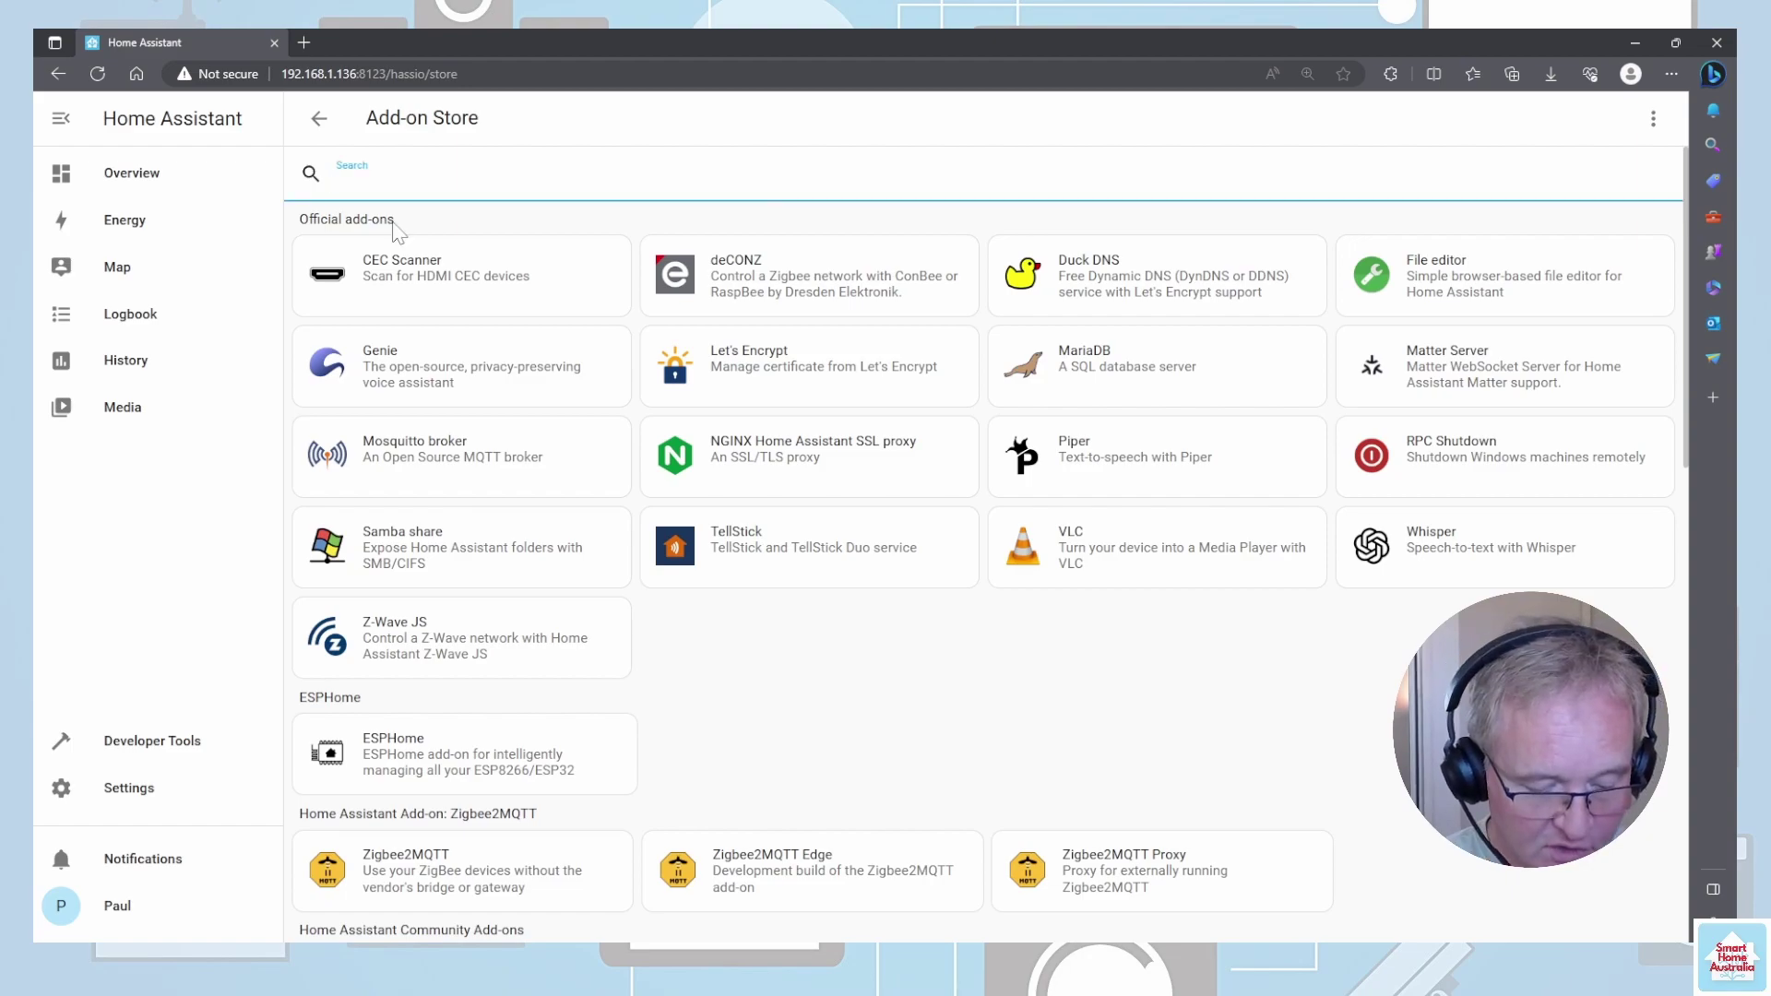
{"action": "type", "text": "term"}
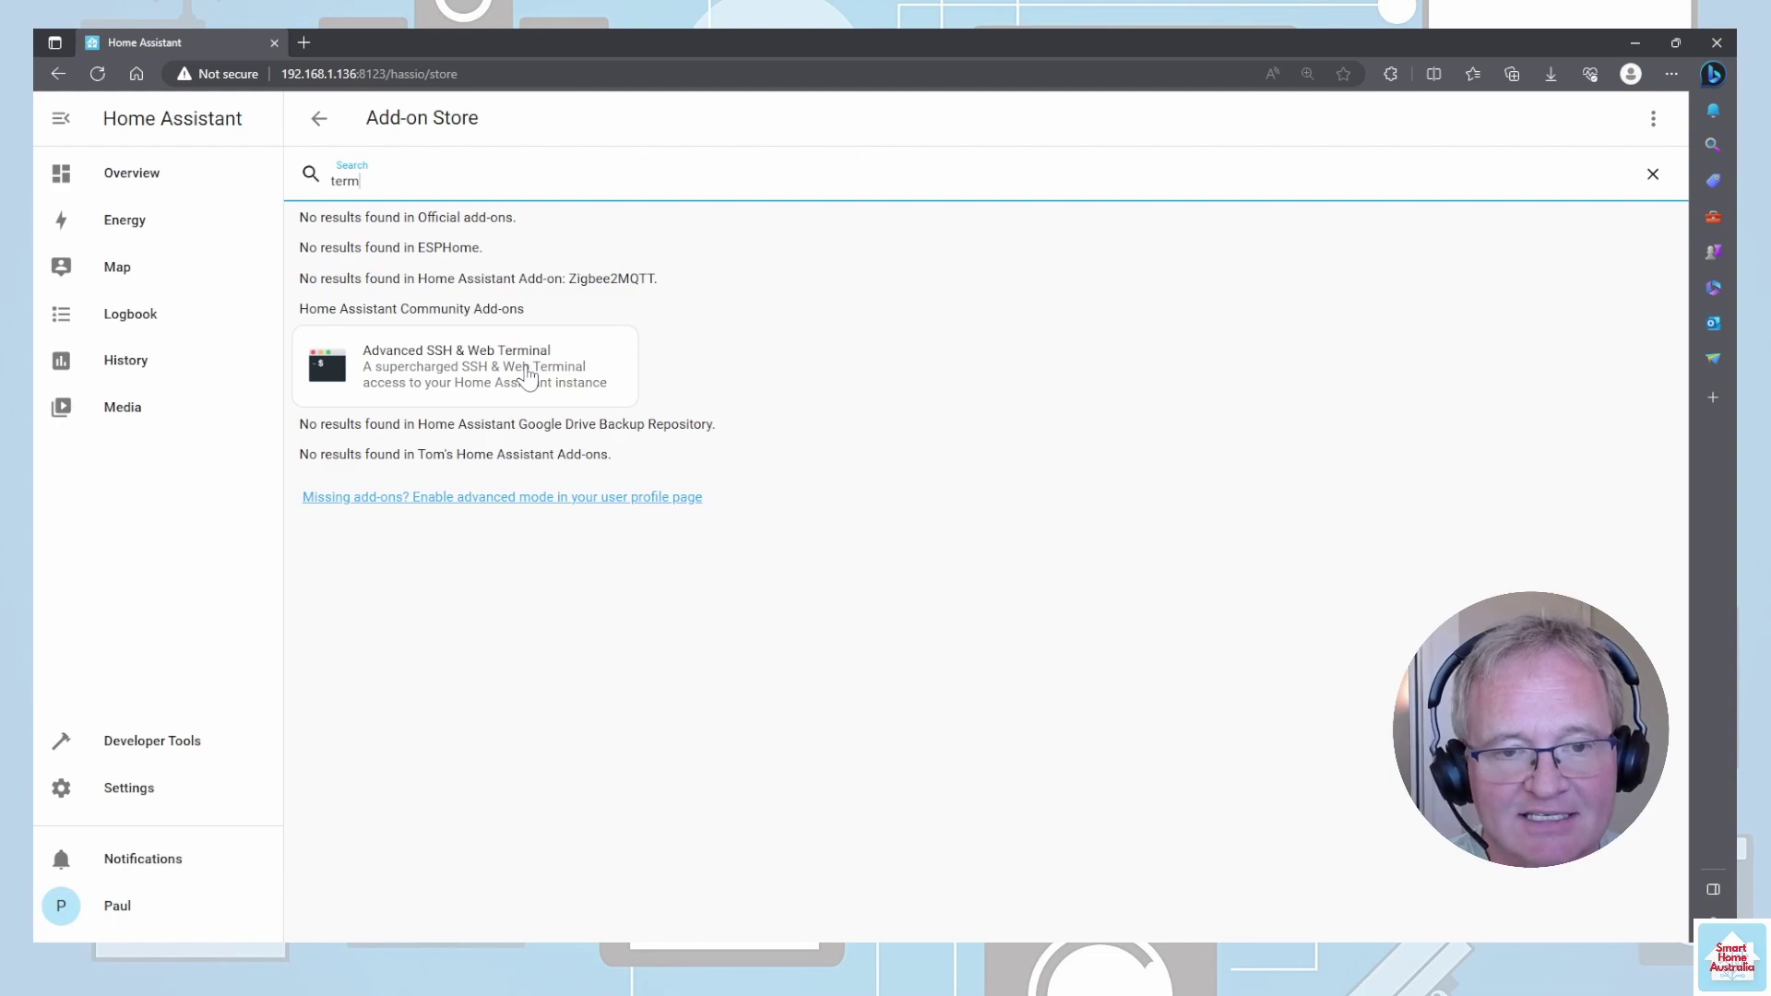
{"action": "left_click", "coordinate": [527, 376]}
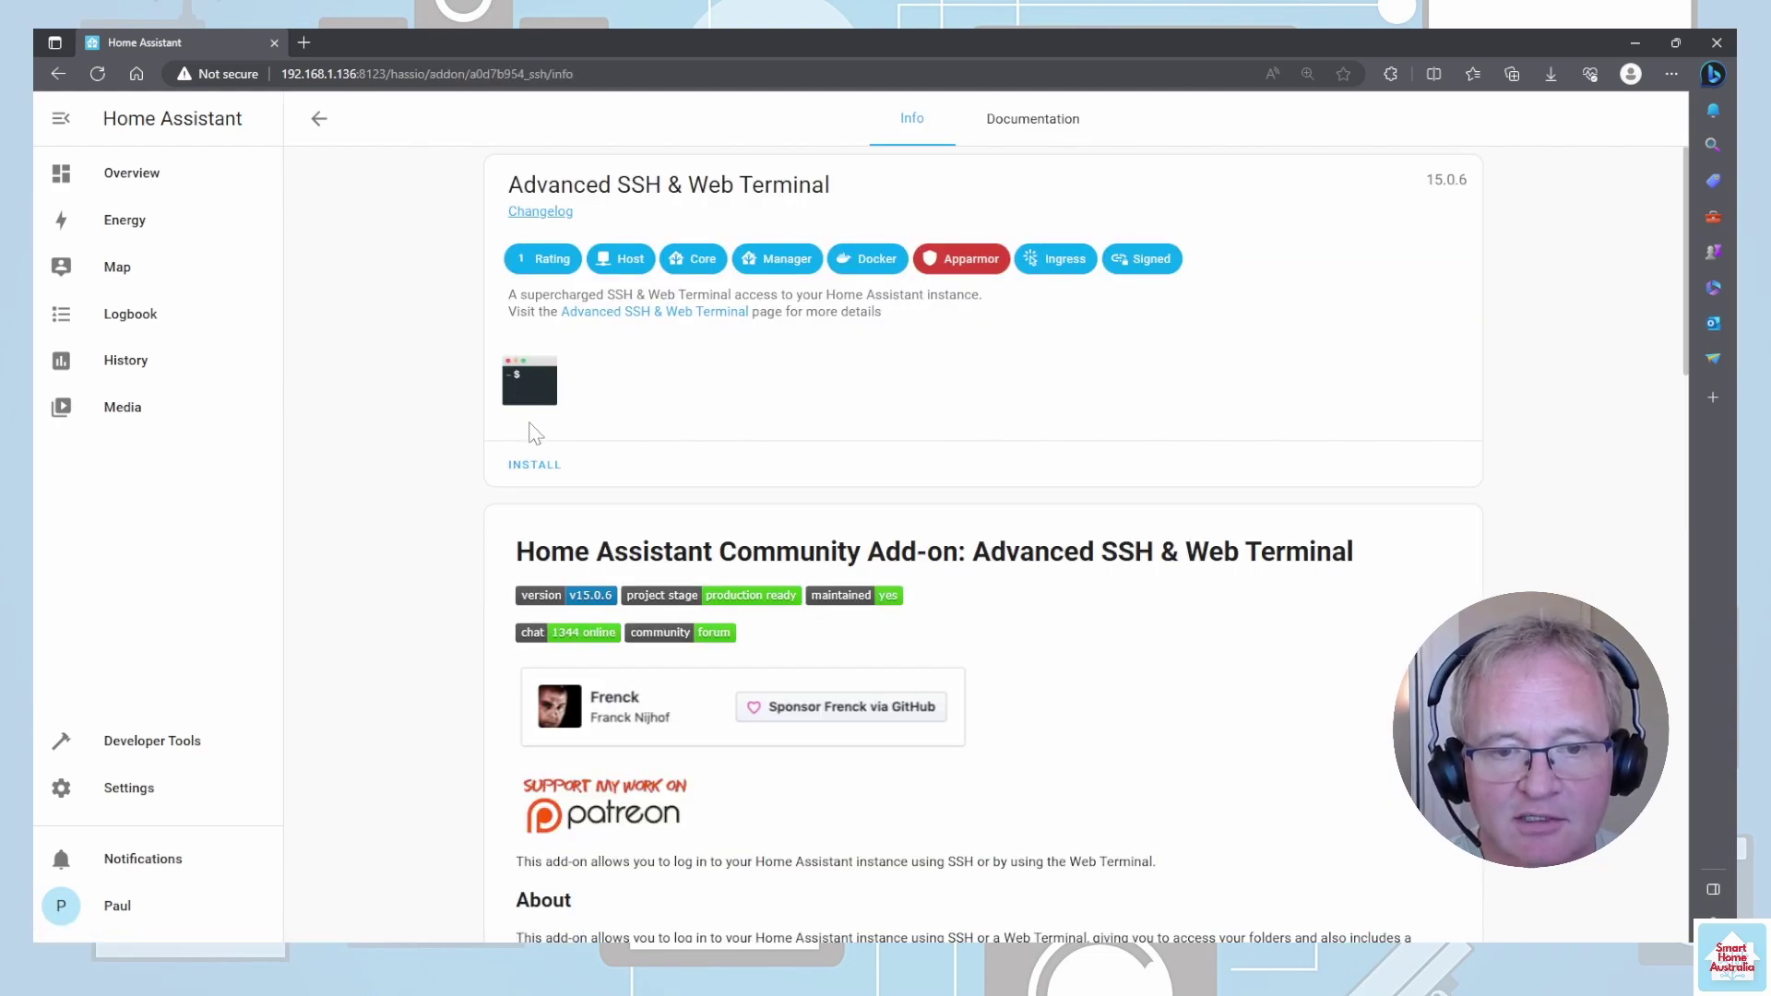
{"action": "left_click", "coordinate": [544, 464]}
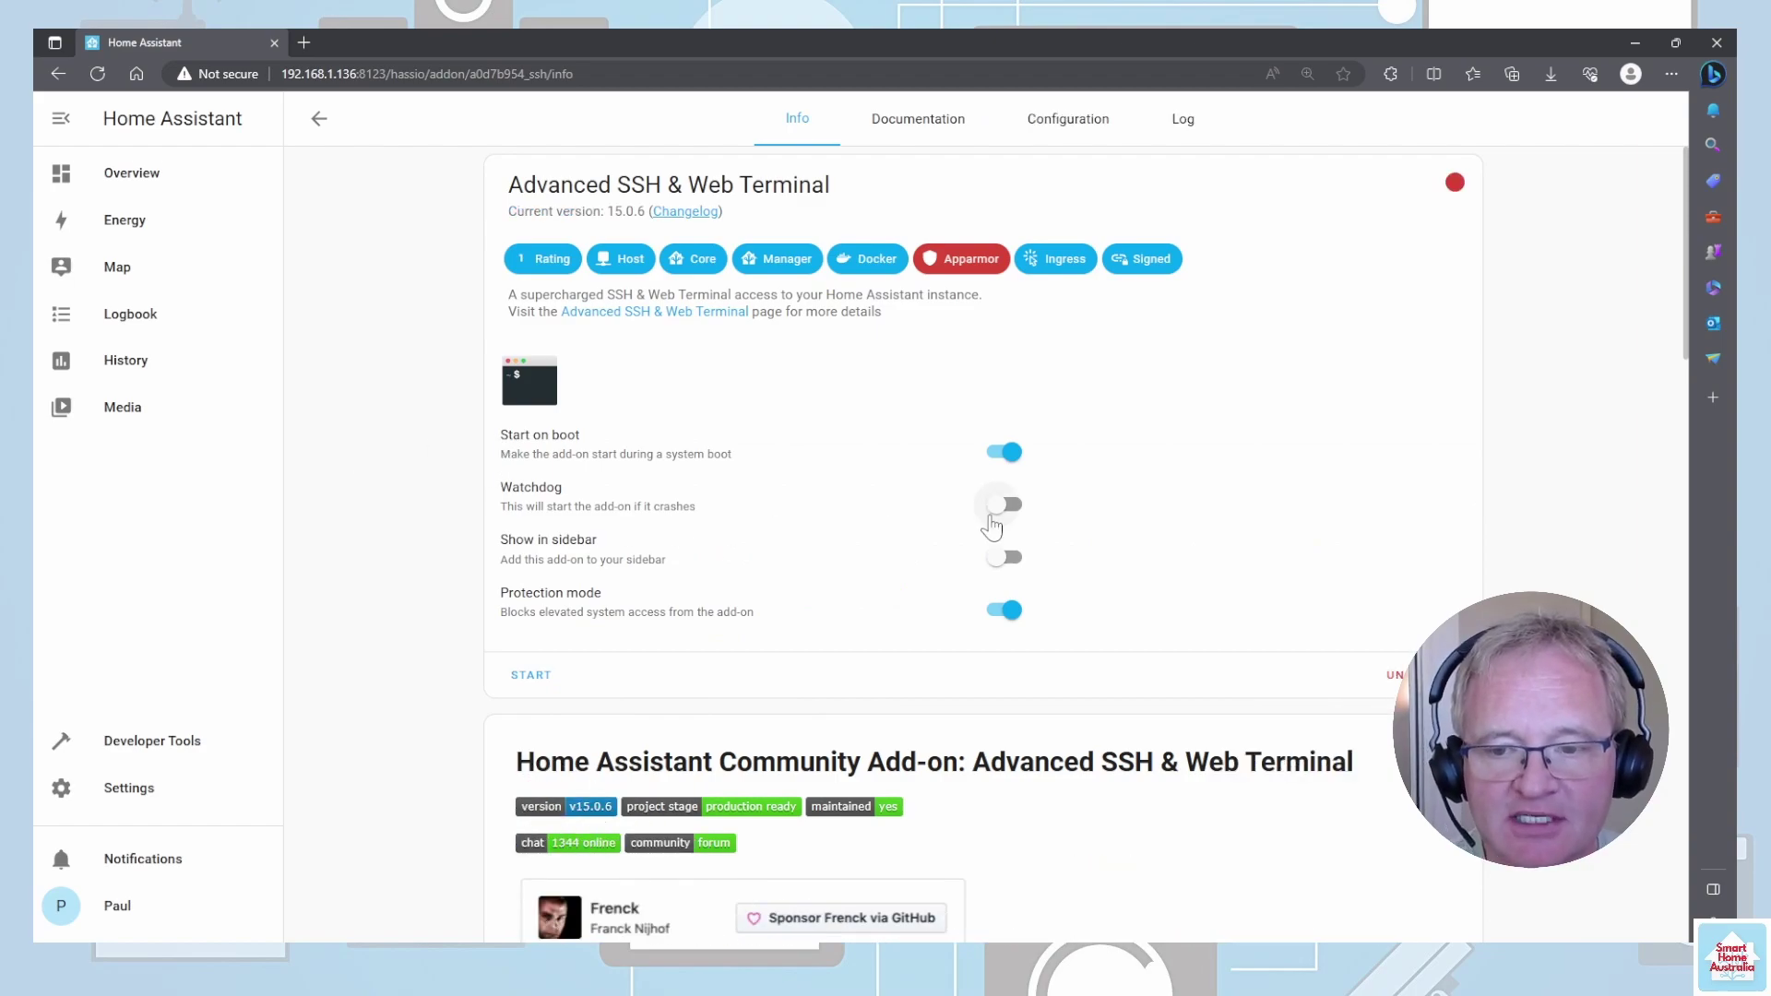
{"action": "left_click", "coordinate": [998, 519]}
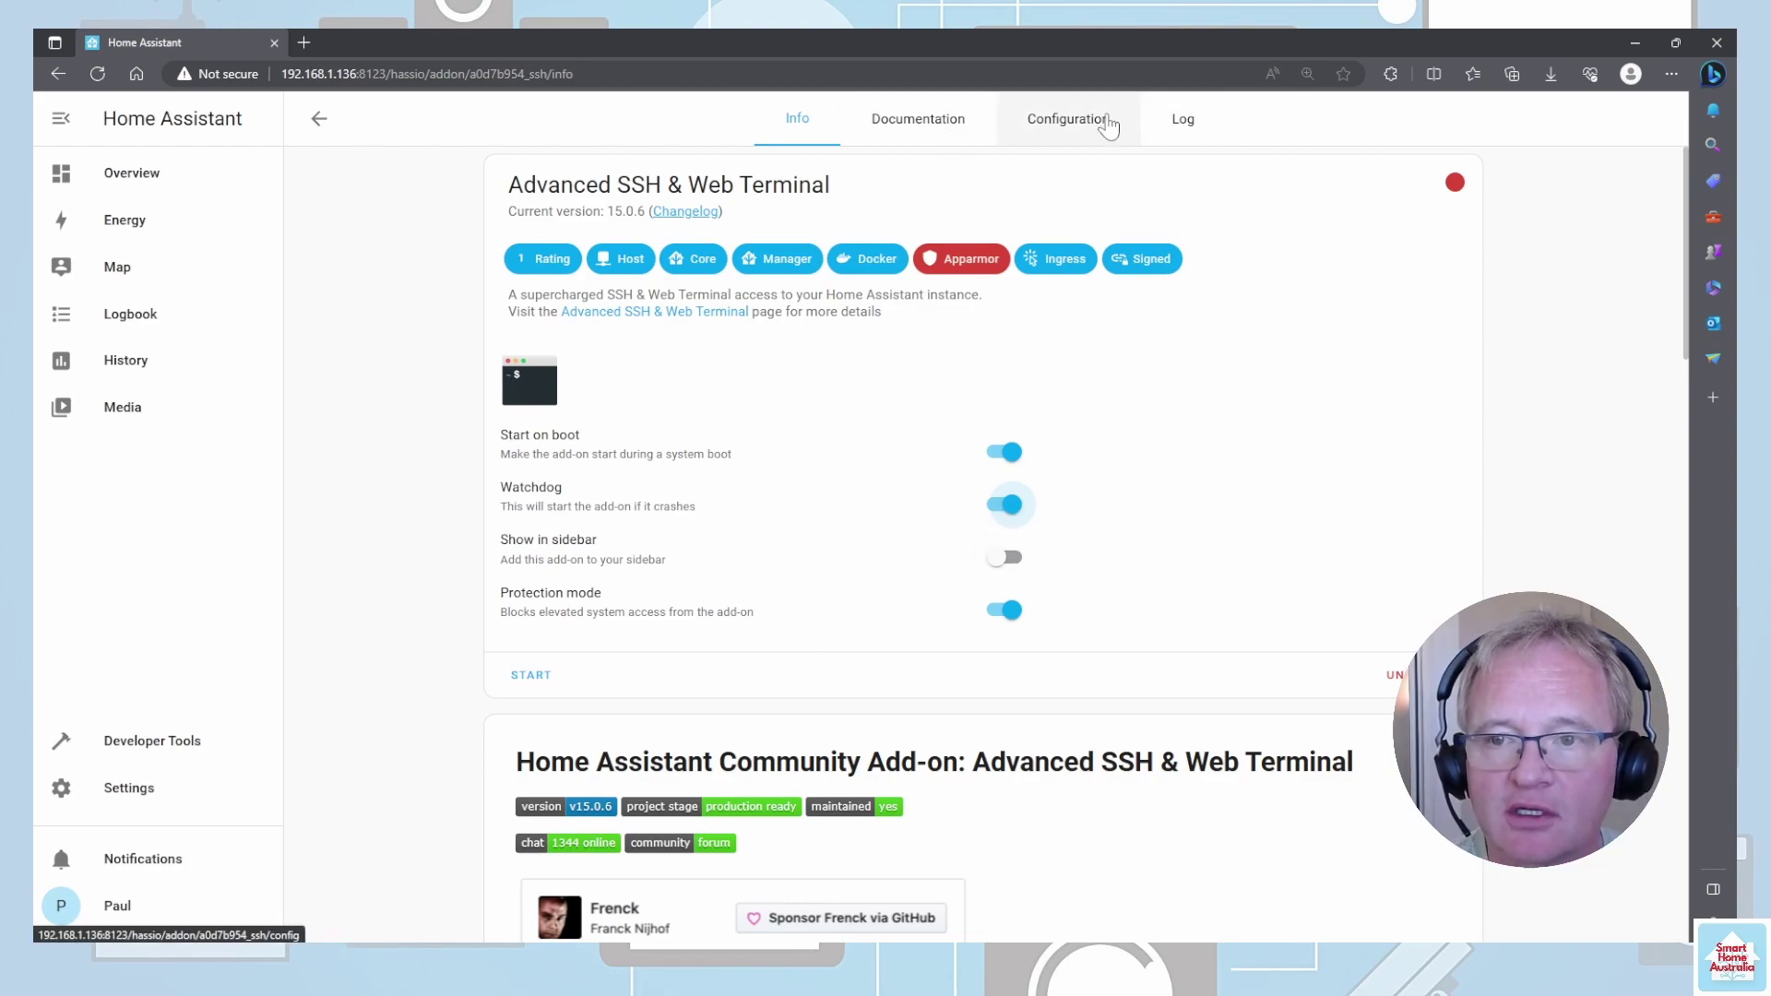
- Set a custom SSH username and password in the add-on's configuration, save, and start it
{"action": "left_click", "coordinate": [1108, 122]}
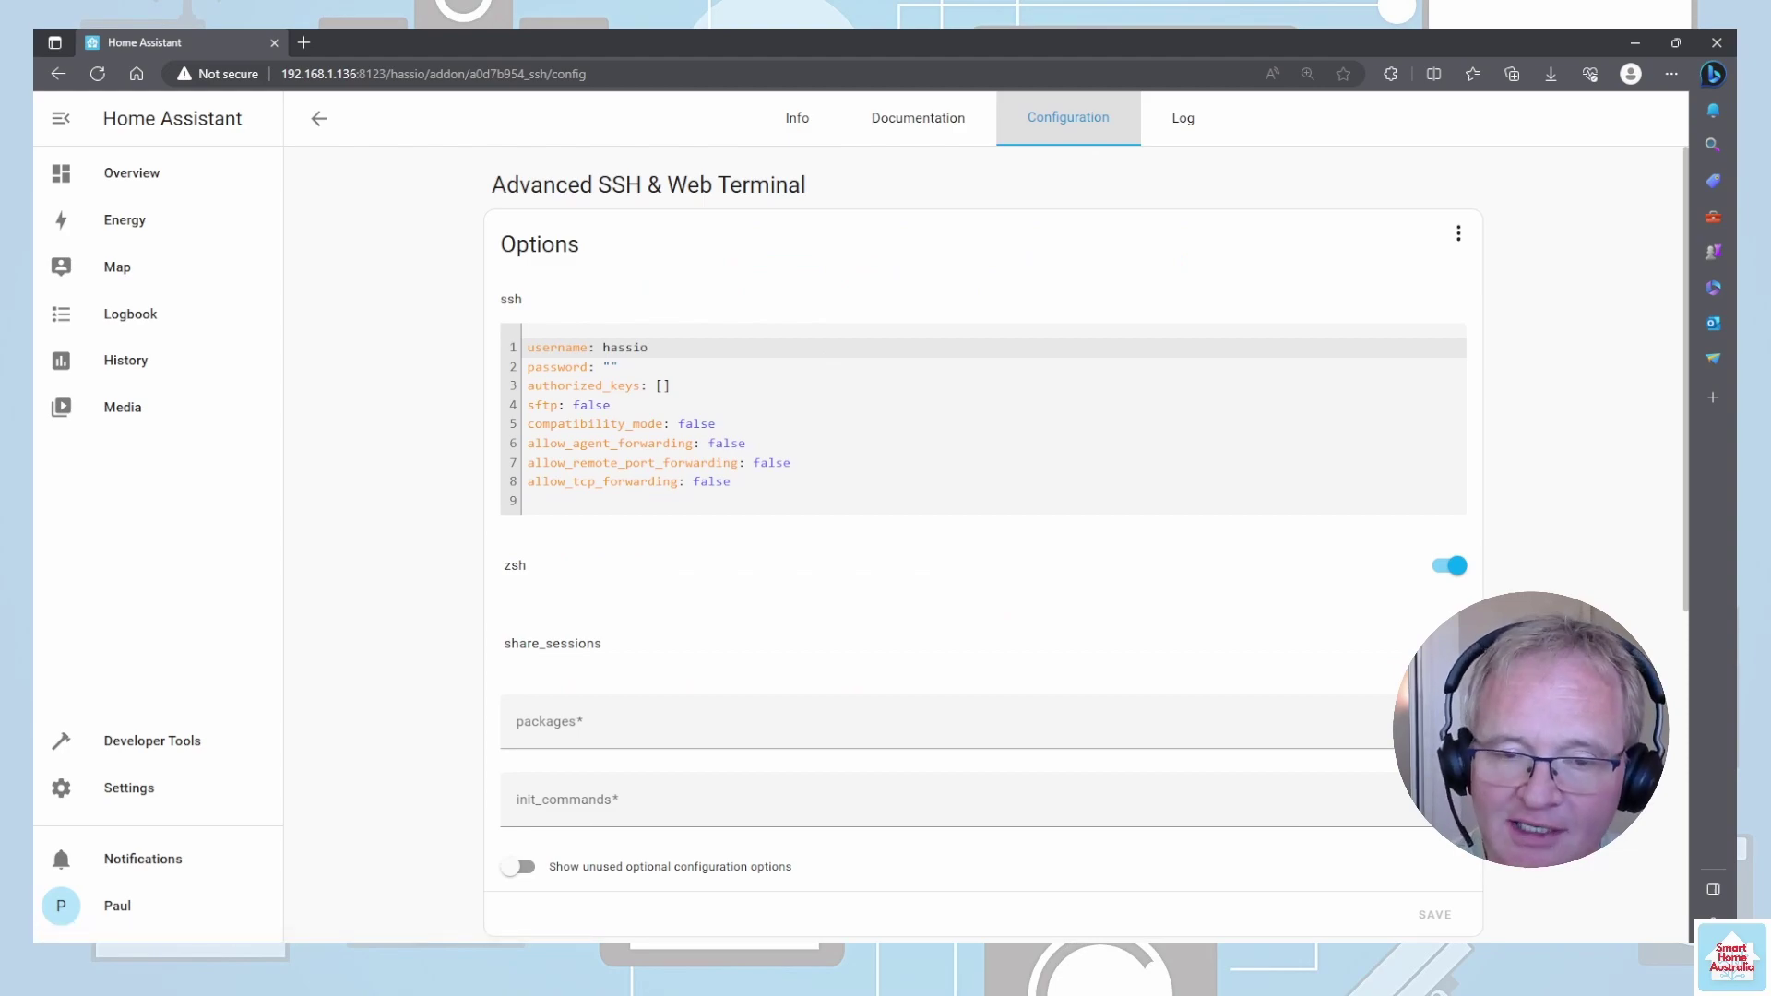
{"action": "left_click", "coordinate": [649, 347]}
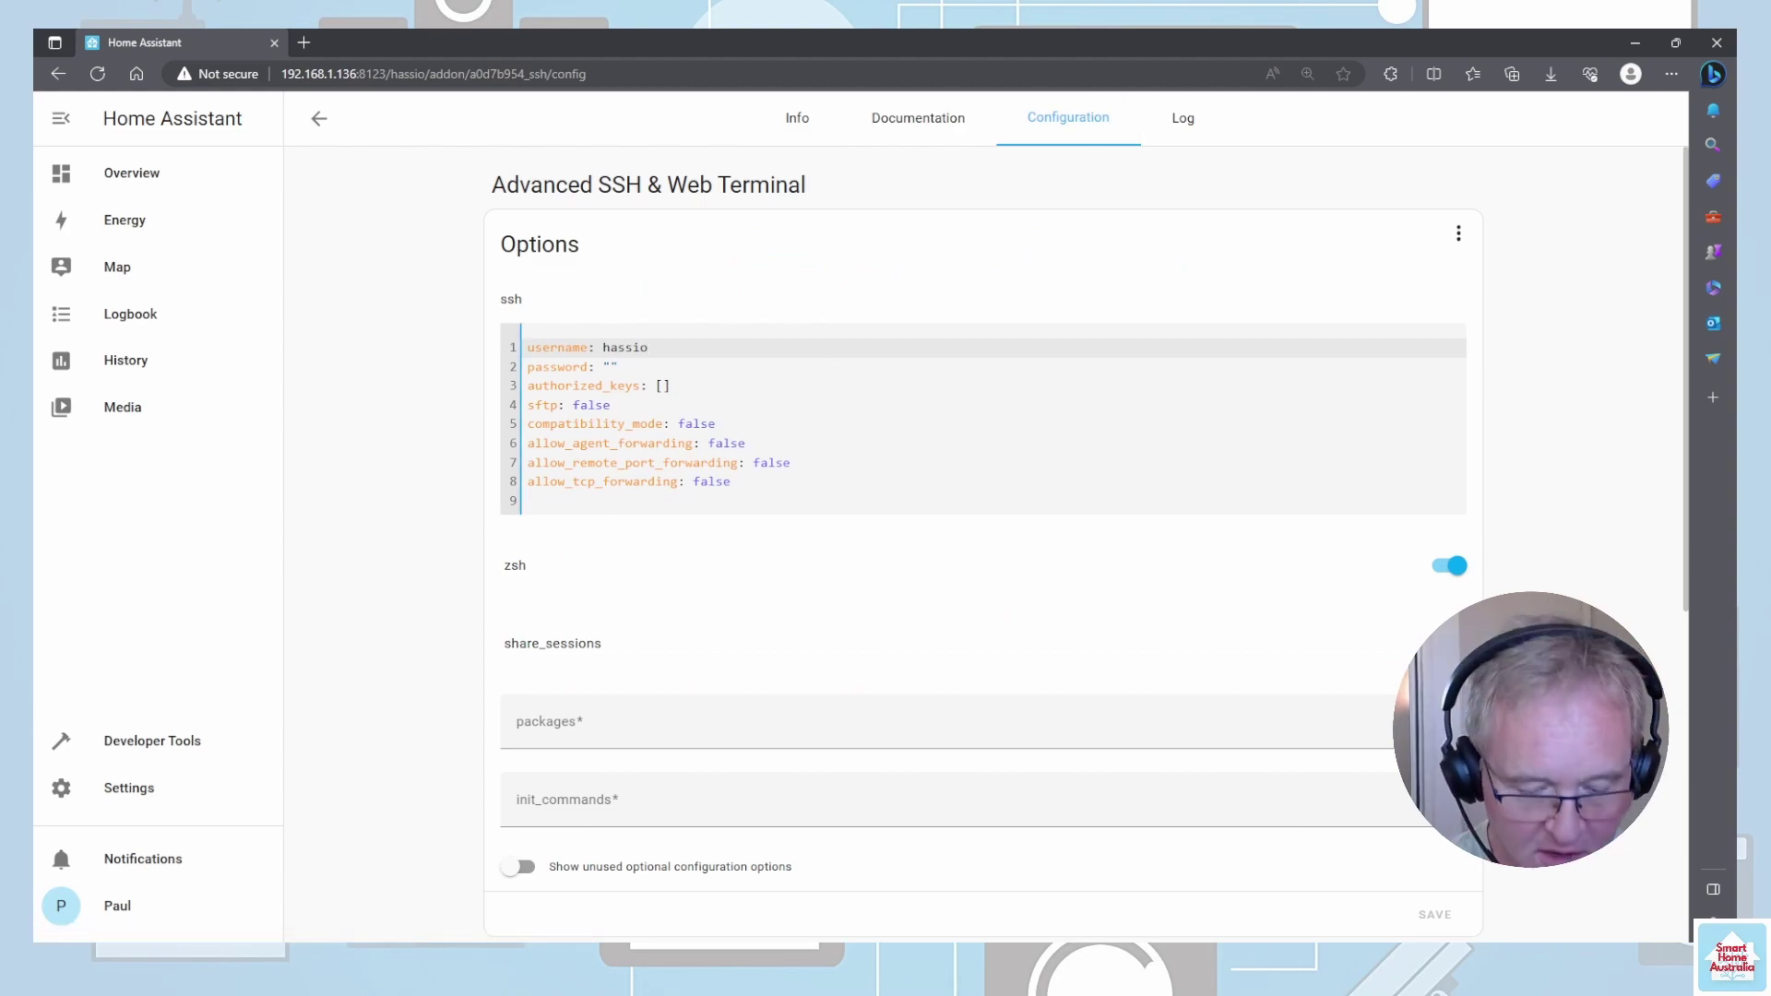
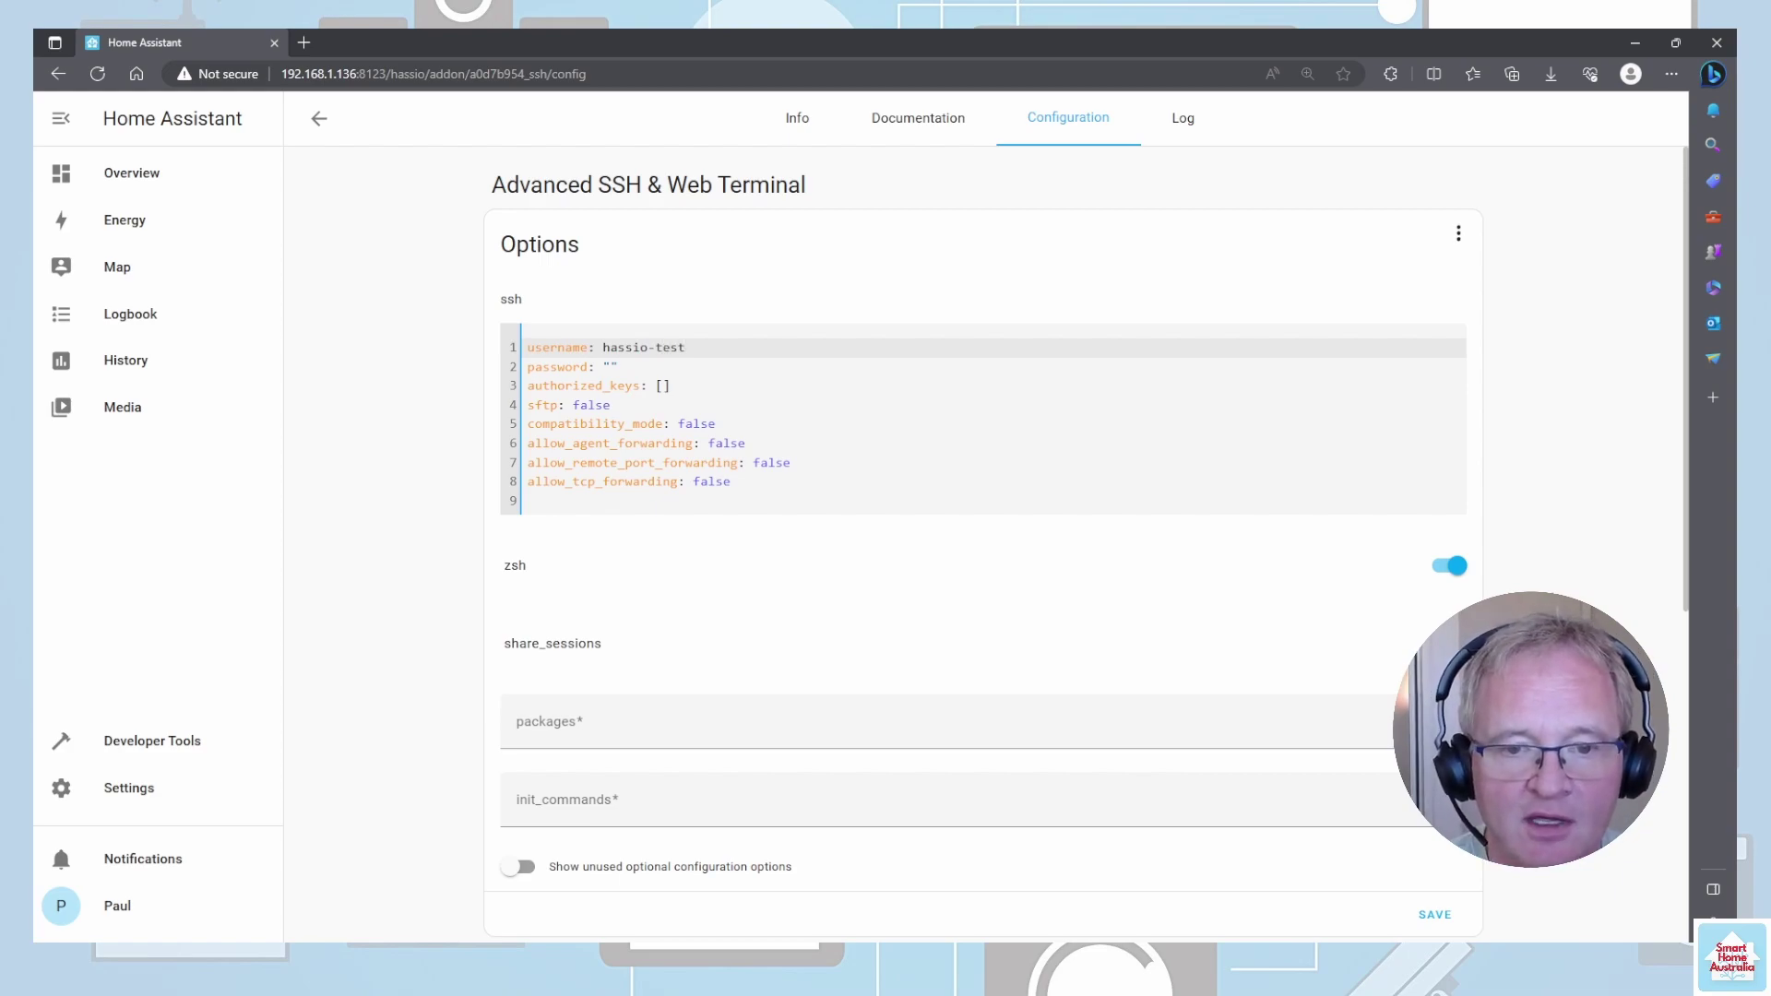
{"action": "left_click", "coordinate": [608, 366]}
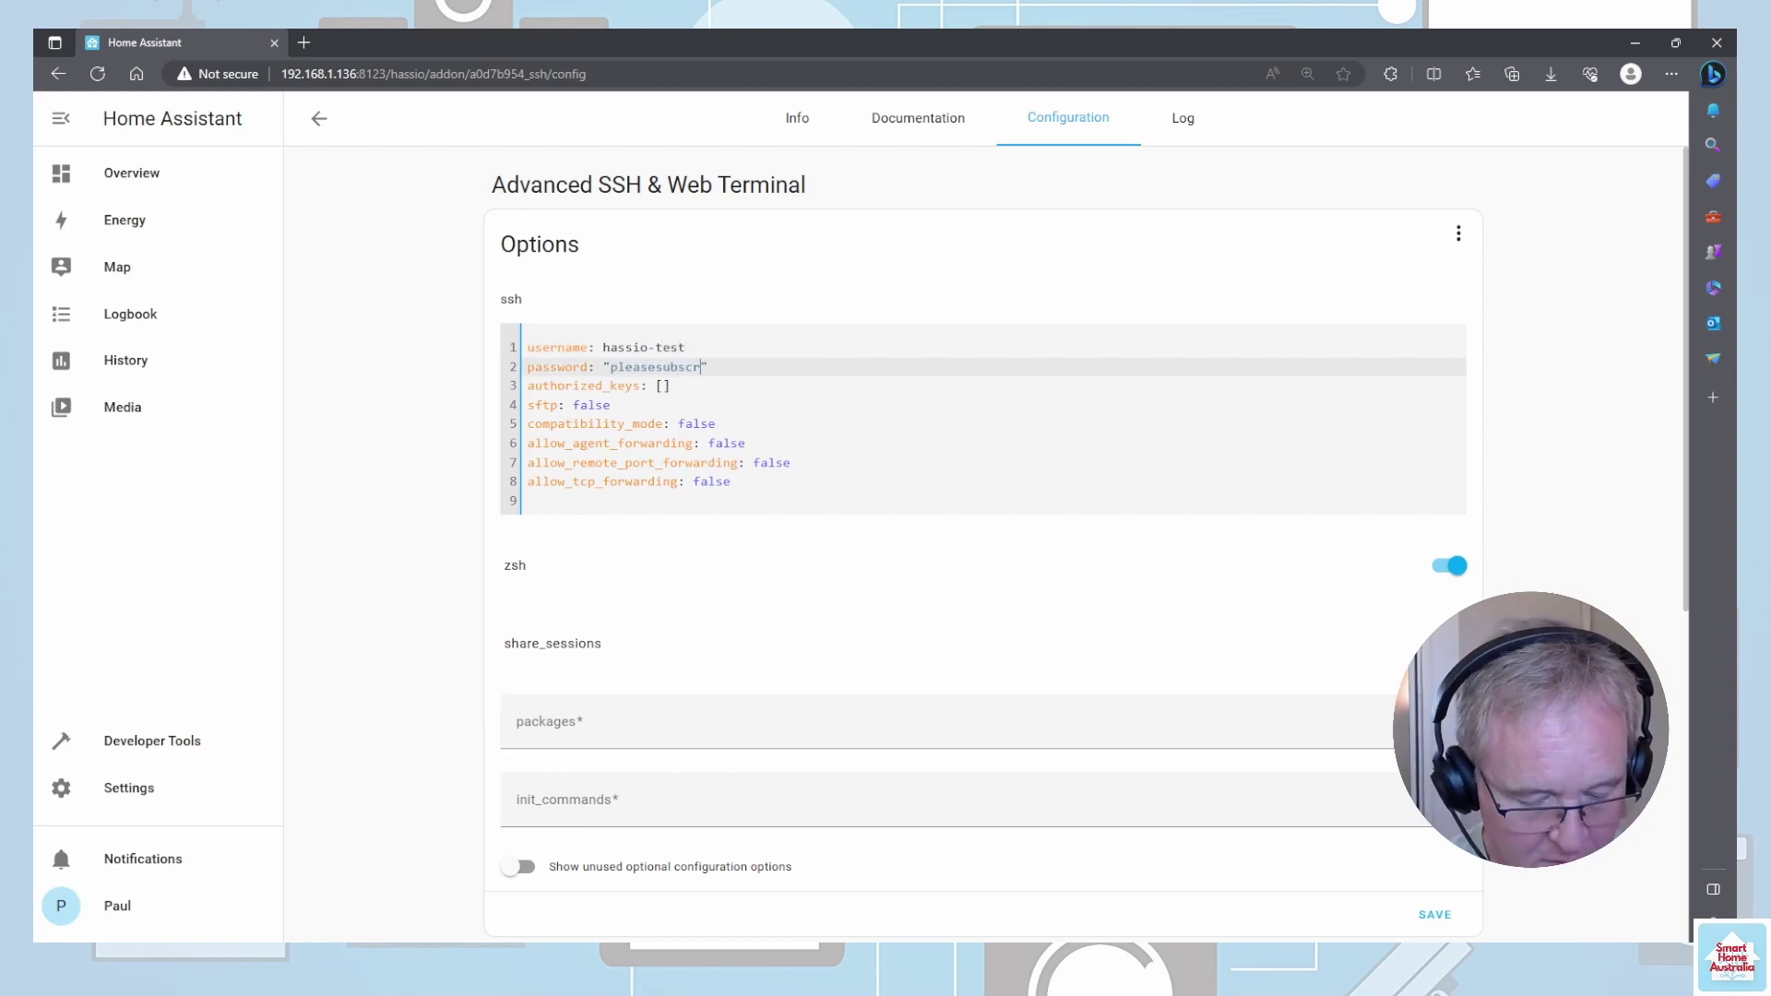
{"action": "left_click", "coordinate": [423, 408]}
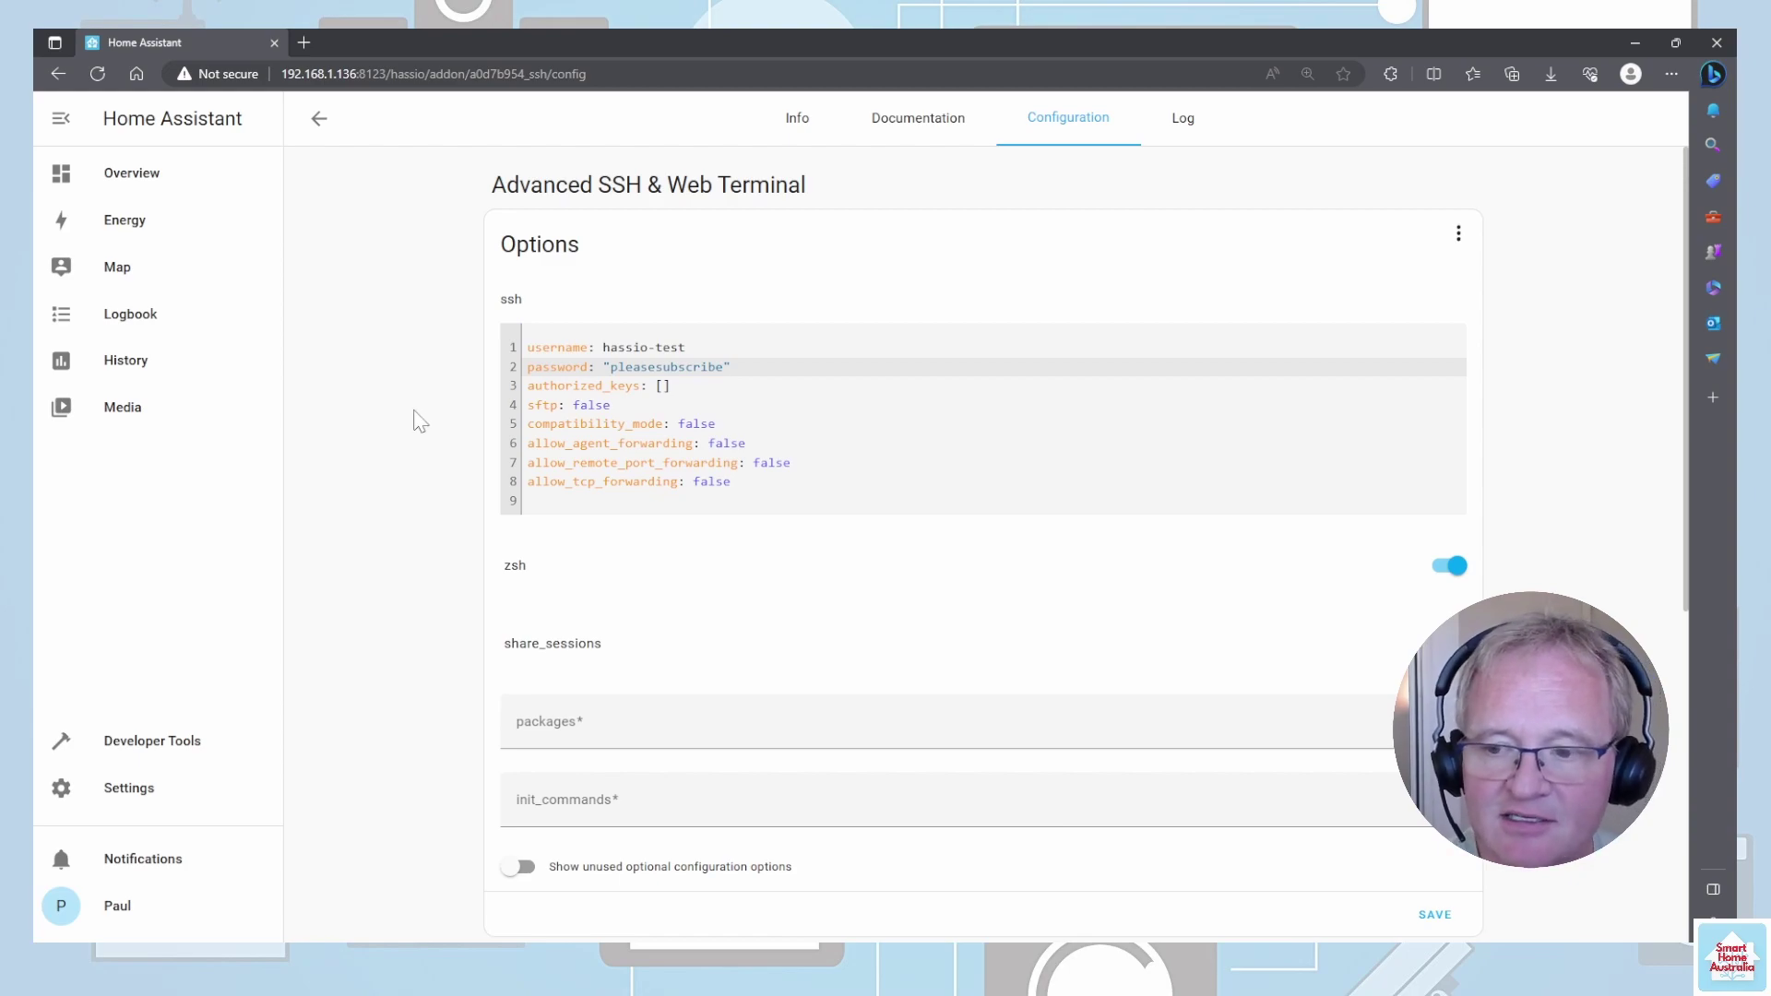
{"action": "left_click", "coordinate": [1434, 914]}
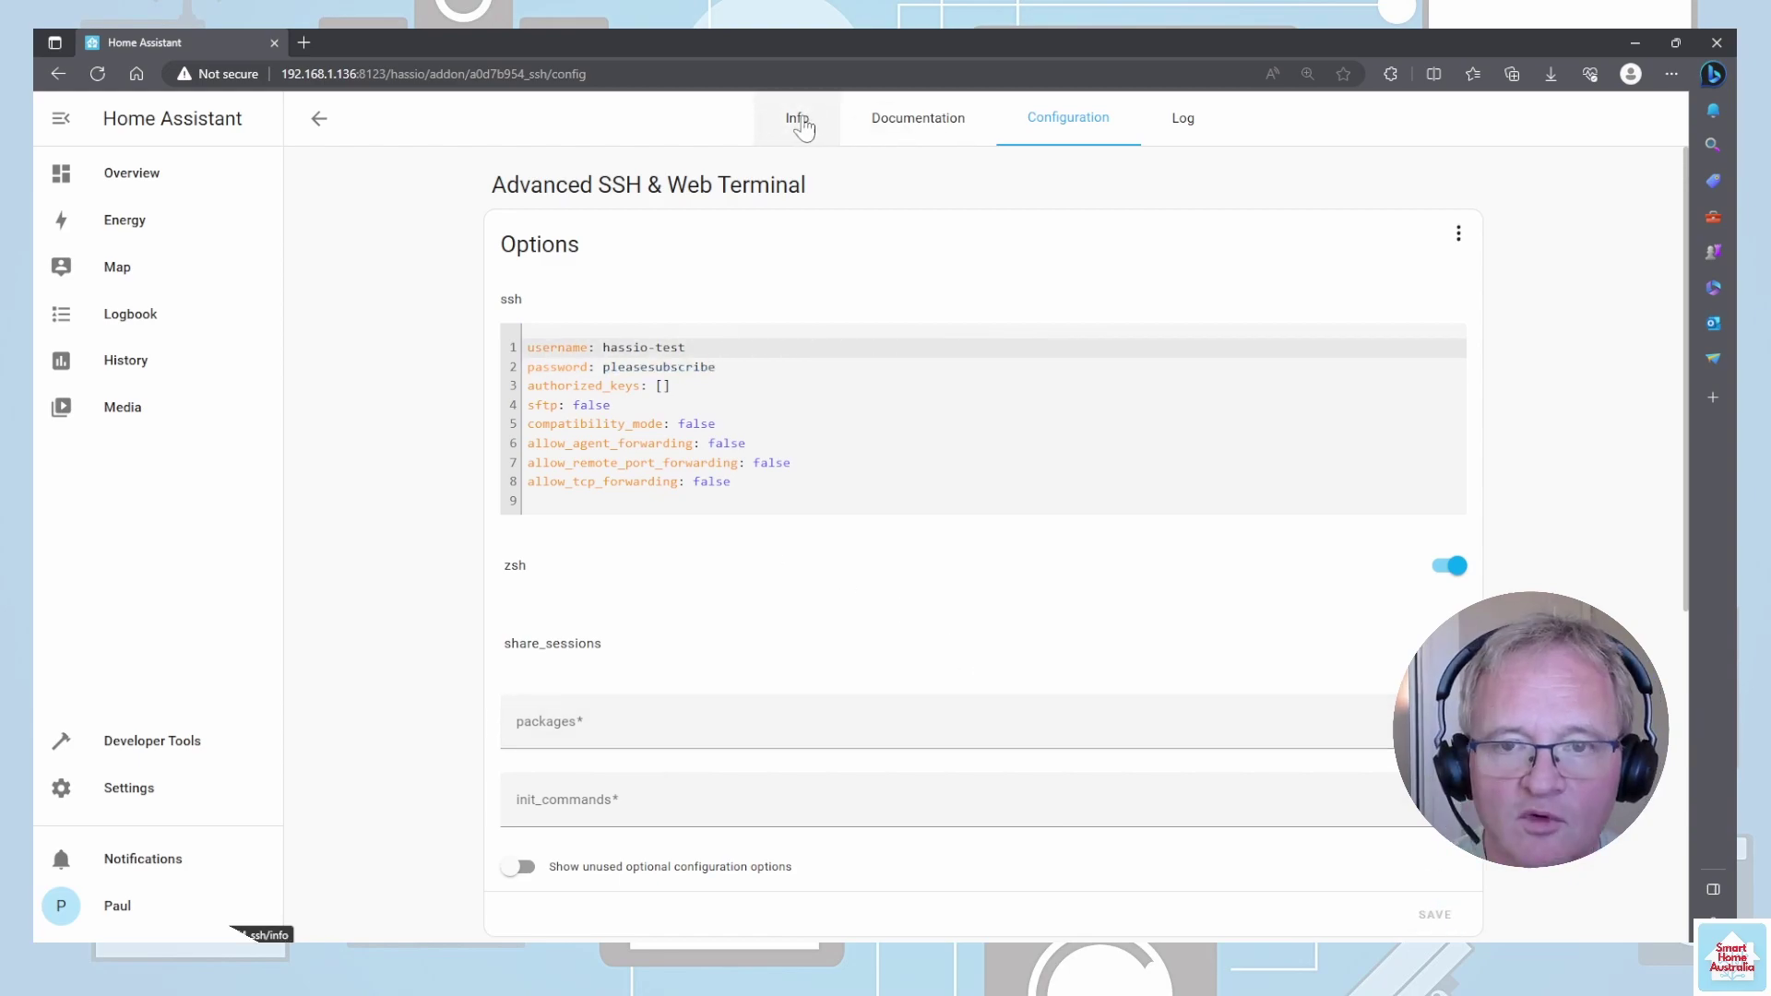
{"action": "left_click", "coordinate": [797, 117]}
{"action": "left_click", "coordinate": [530, 674]}
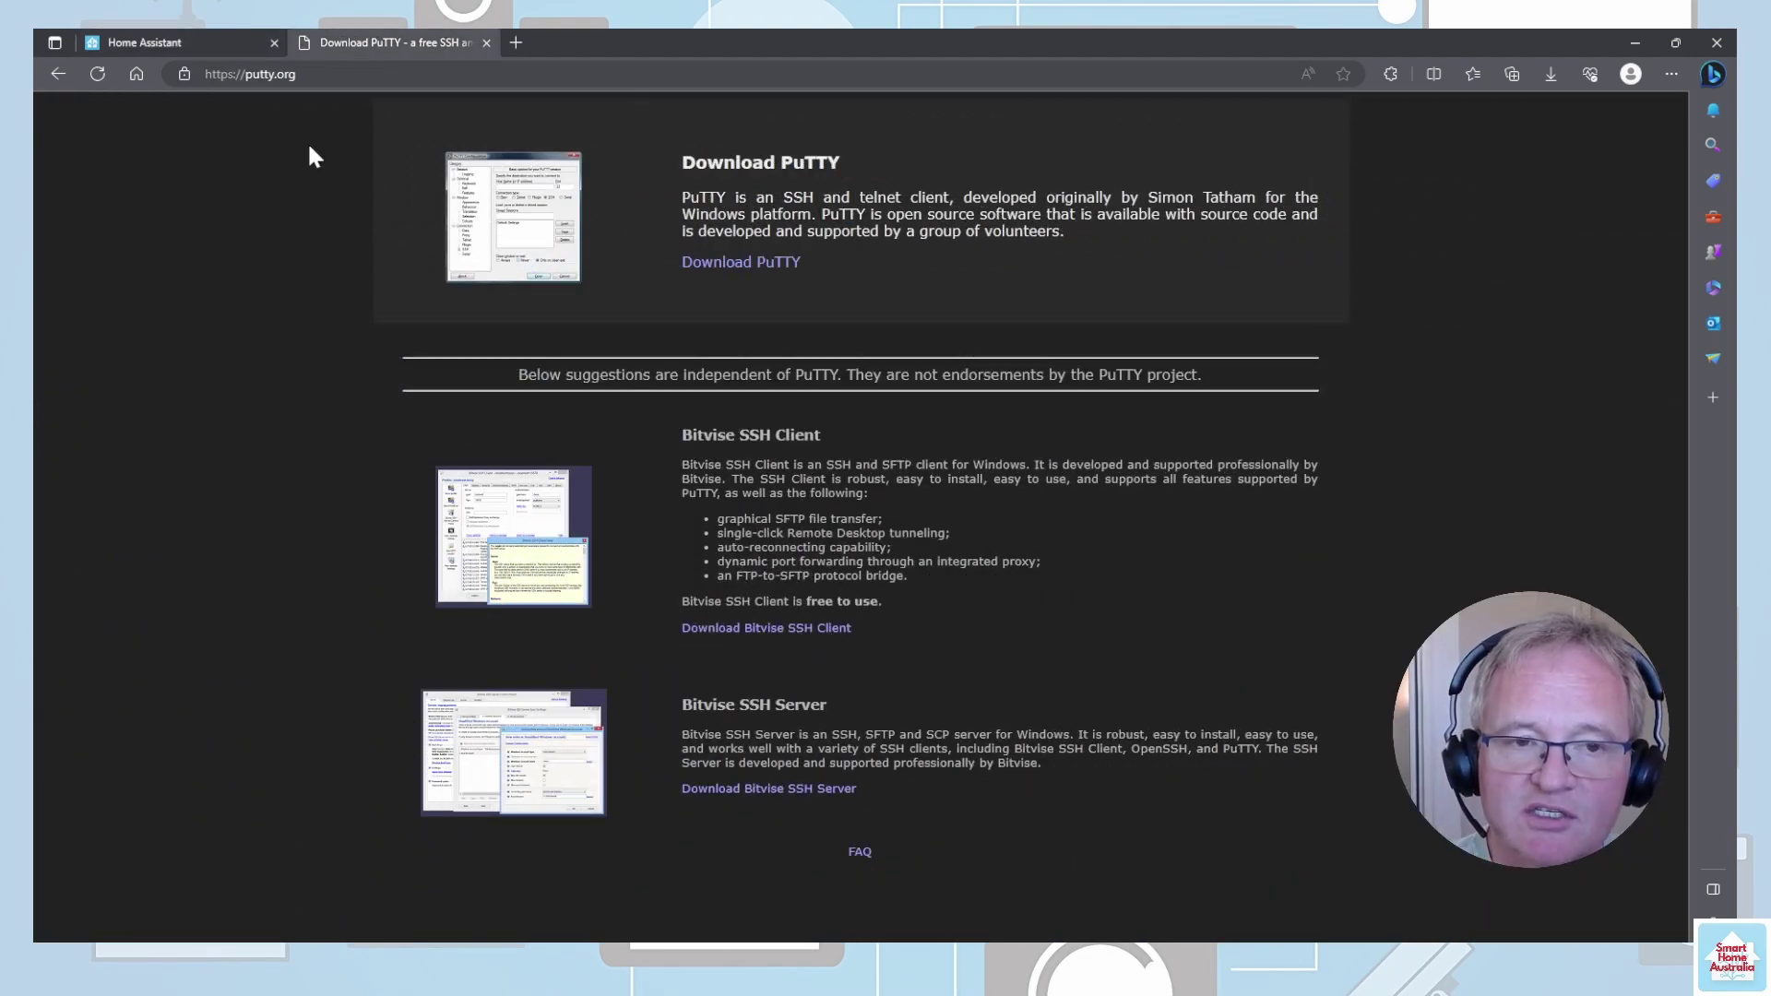
- Follow putty.org's Download PuTTY link to get the SSH client
{"action": "left_click", "coordinate": [736, 265]}
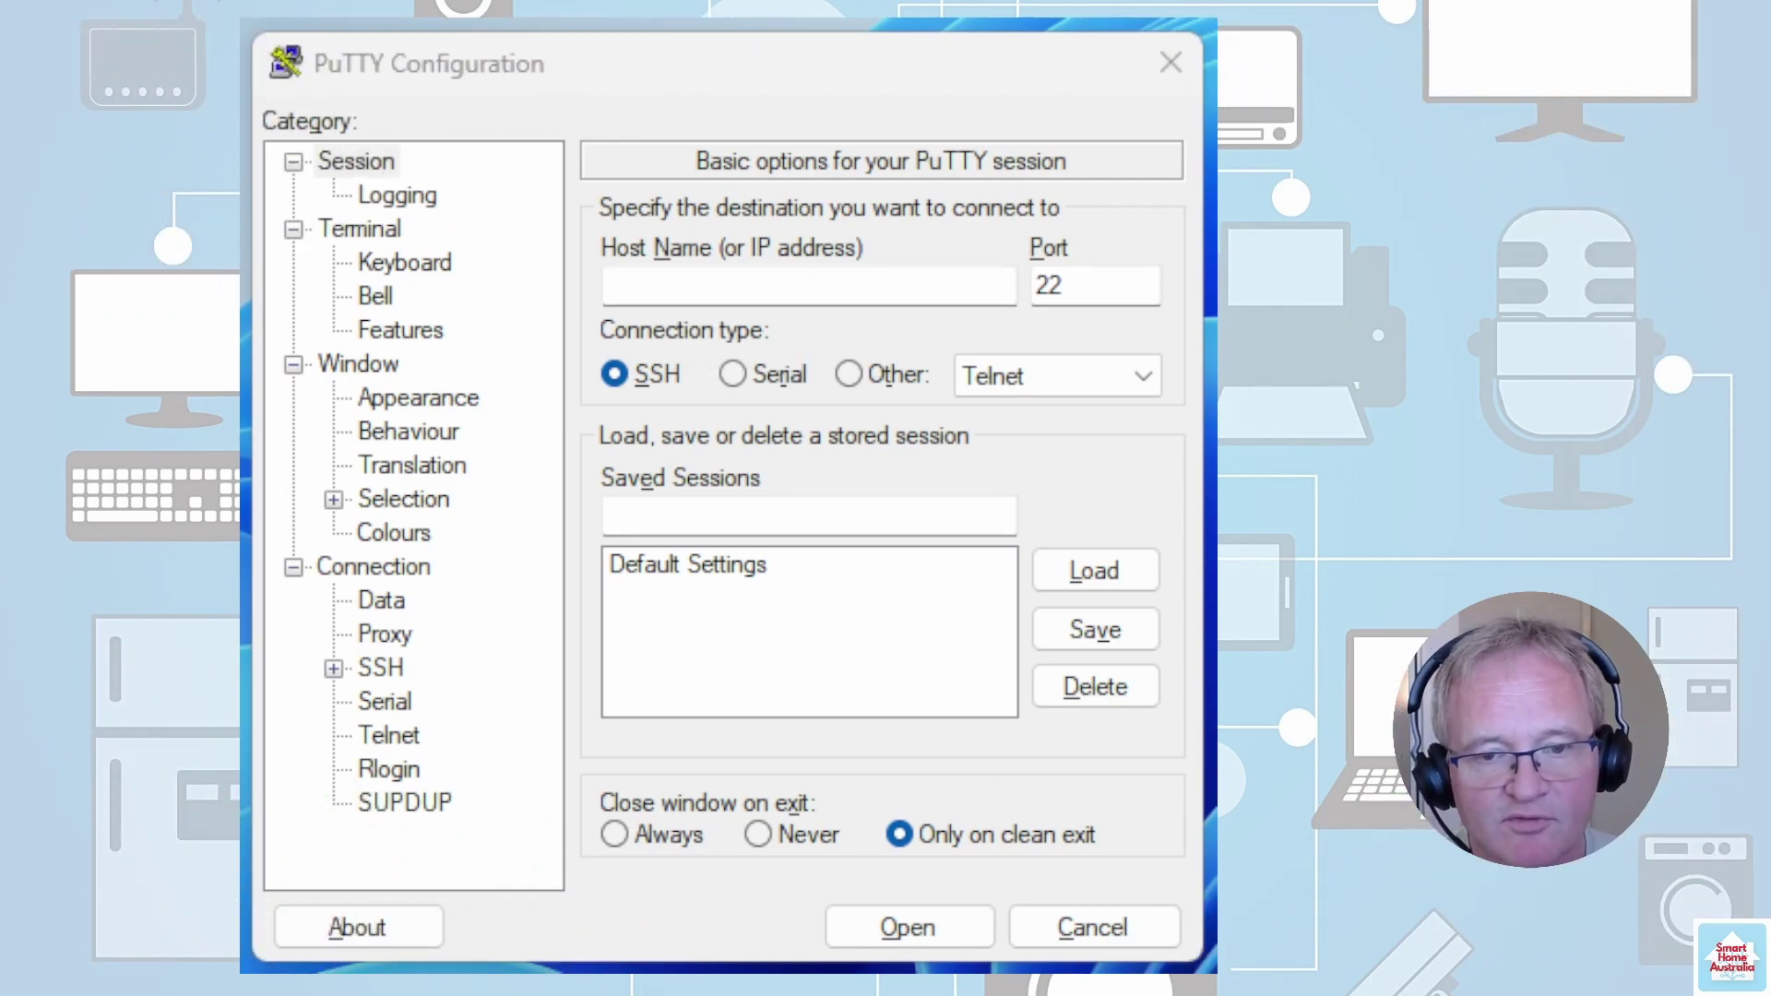
- Connect PuTTY to 192.168.1.136, accept the host key, and submit the SSH login name
{"action": "left_click", "coordinate": [679, 287]}
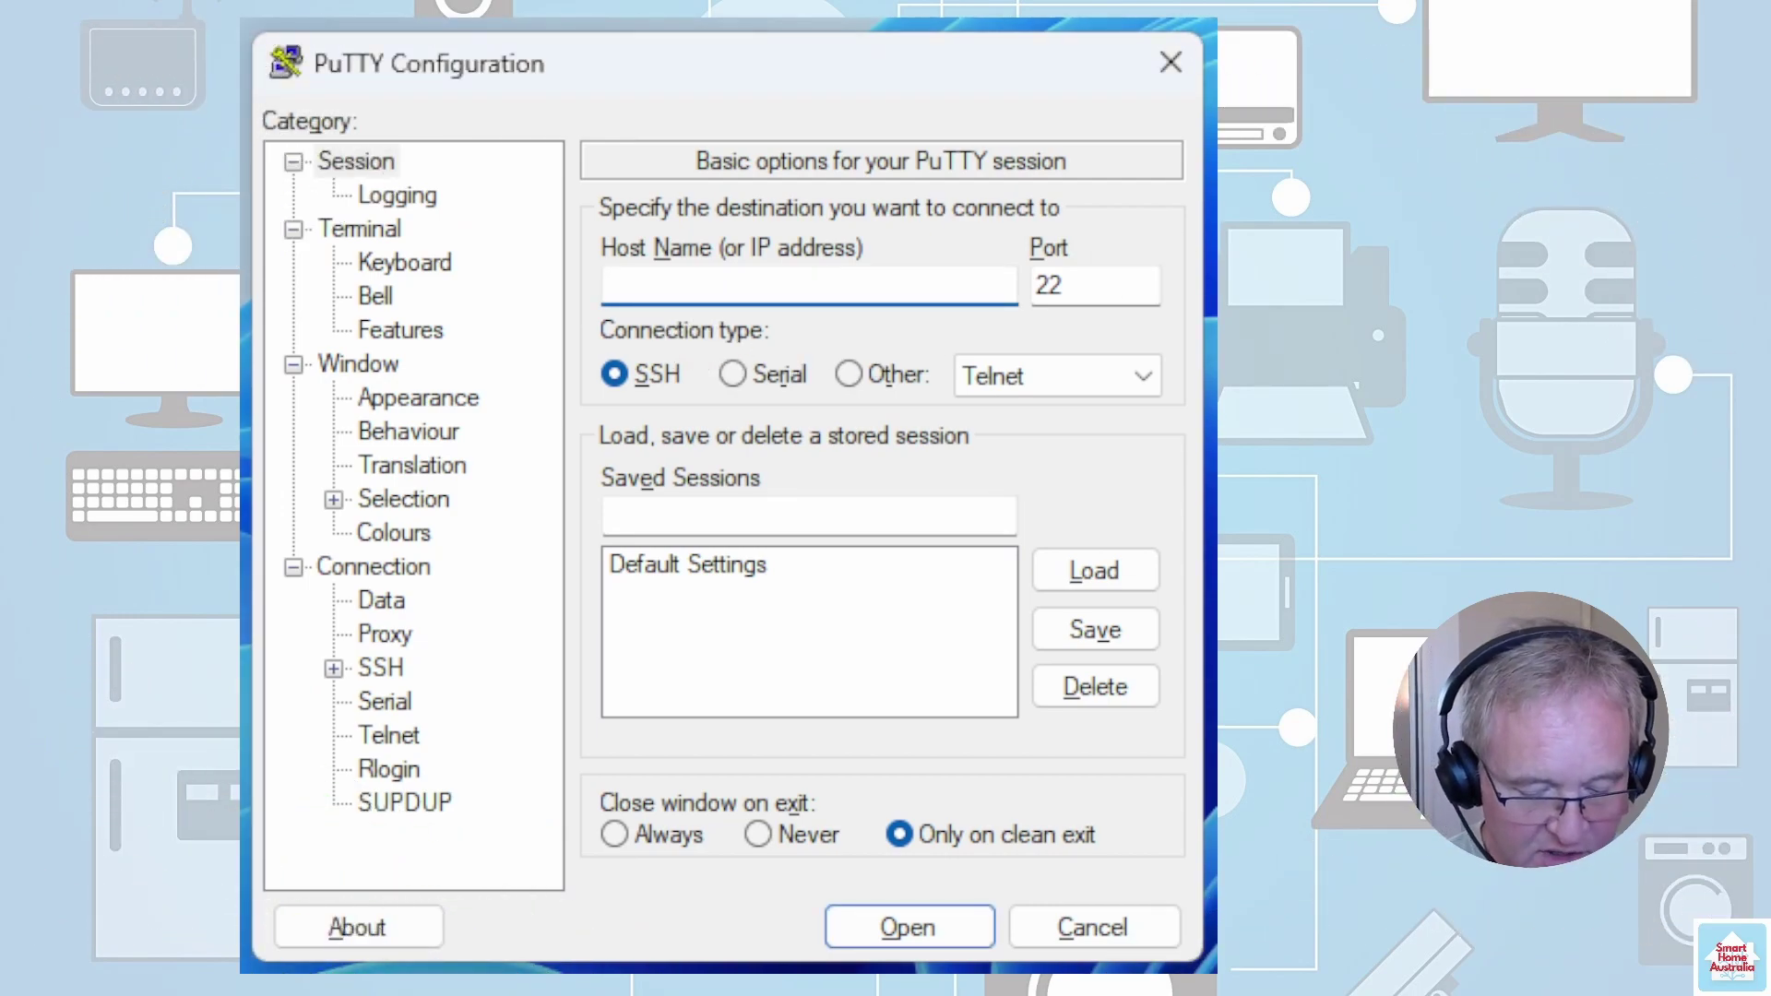
{"action": "type", "text": "192.168.1.136"}
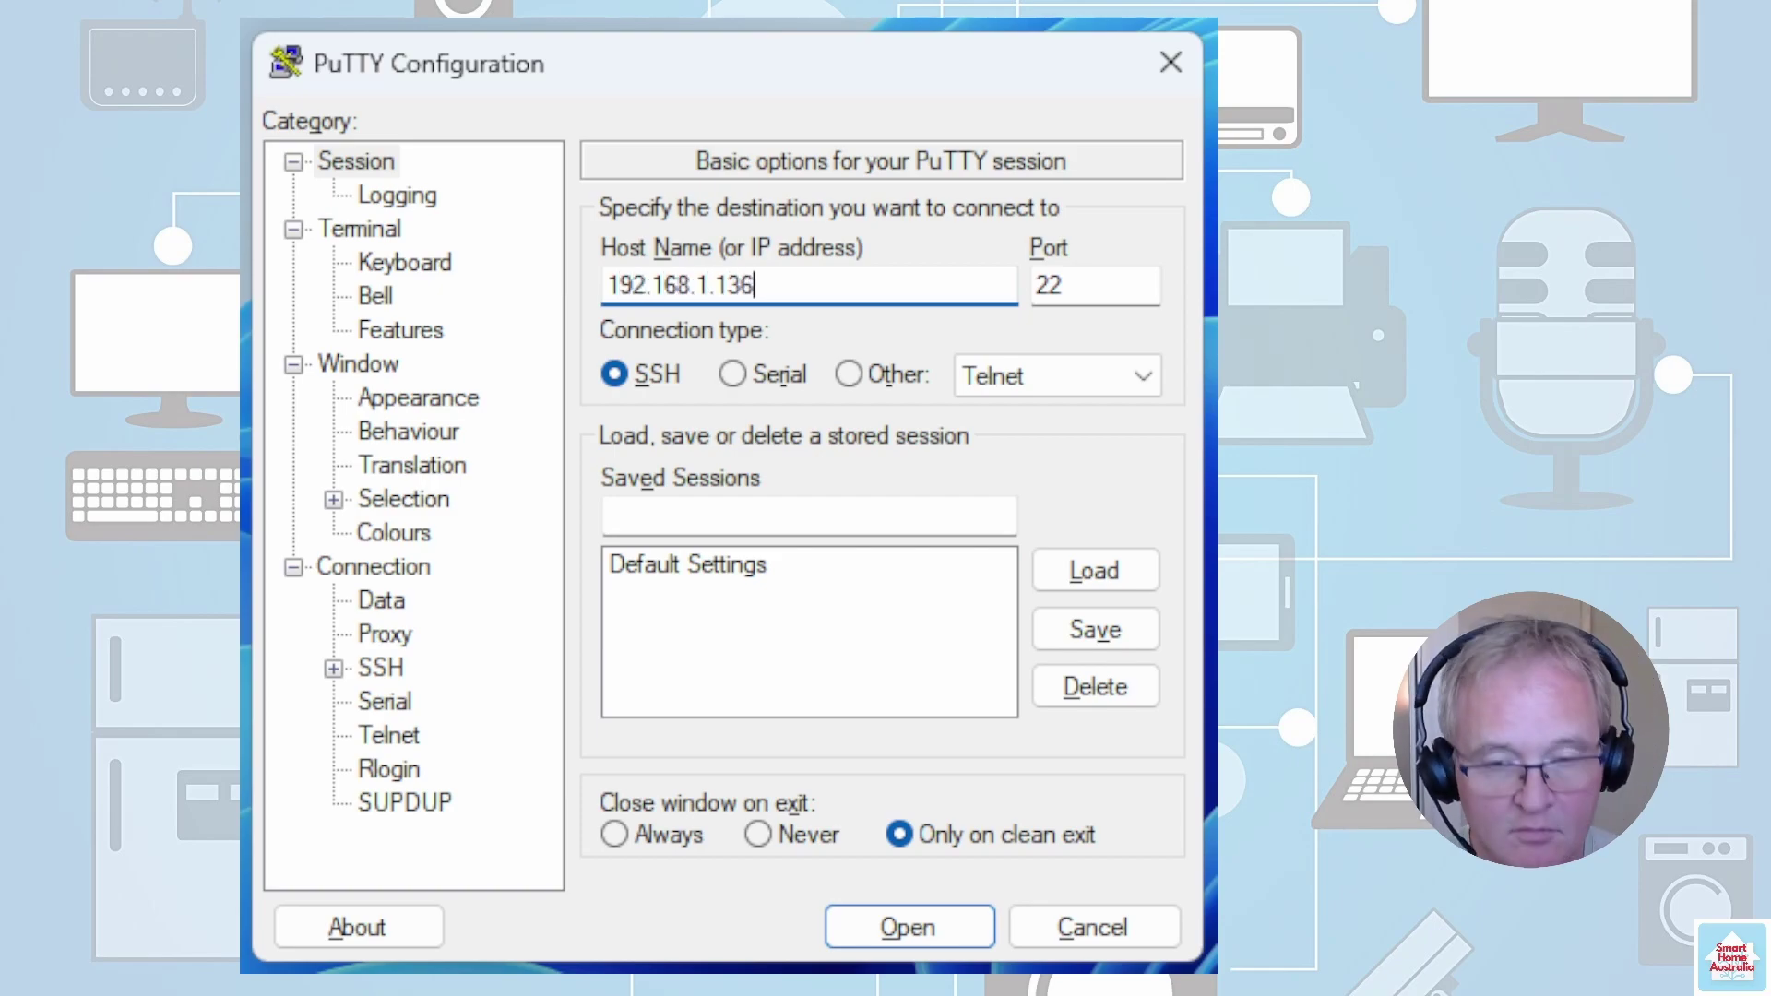
{"action": "left_click", "coordinate": [911, 927]}
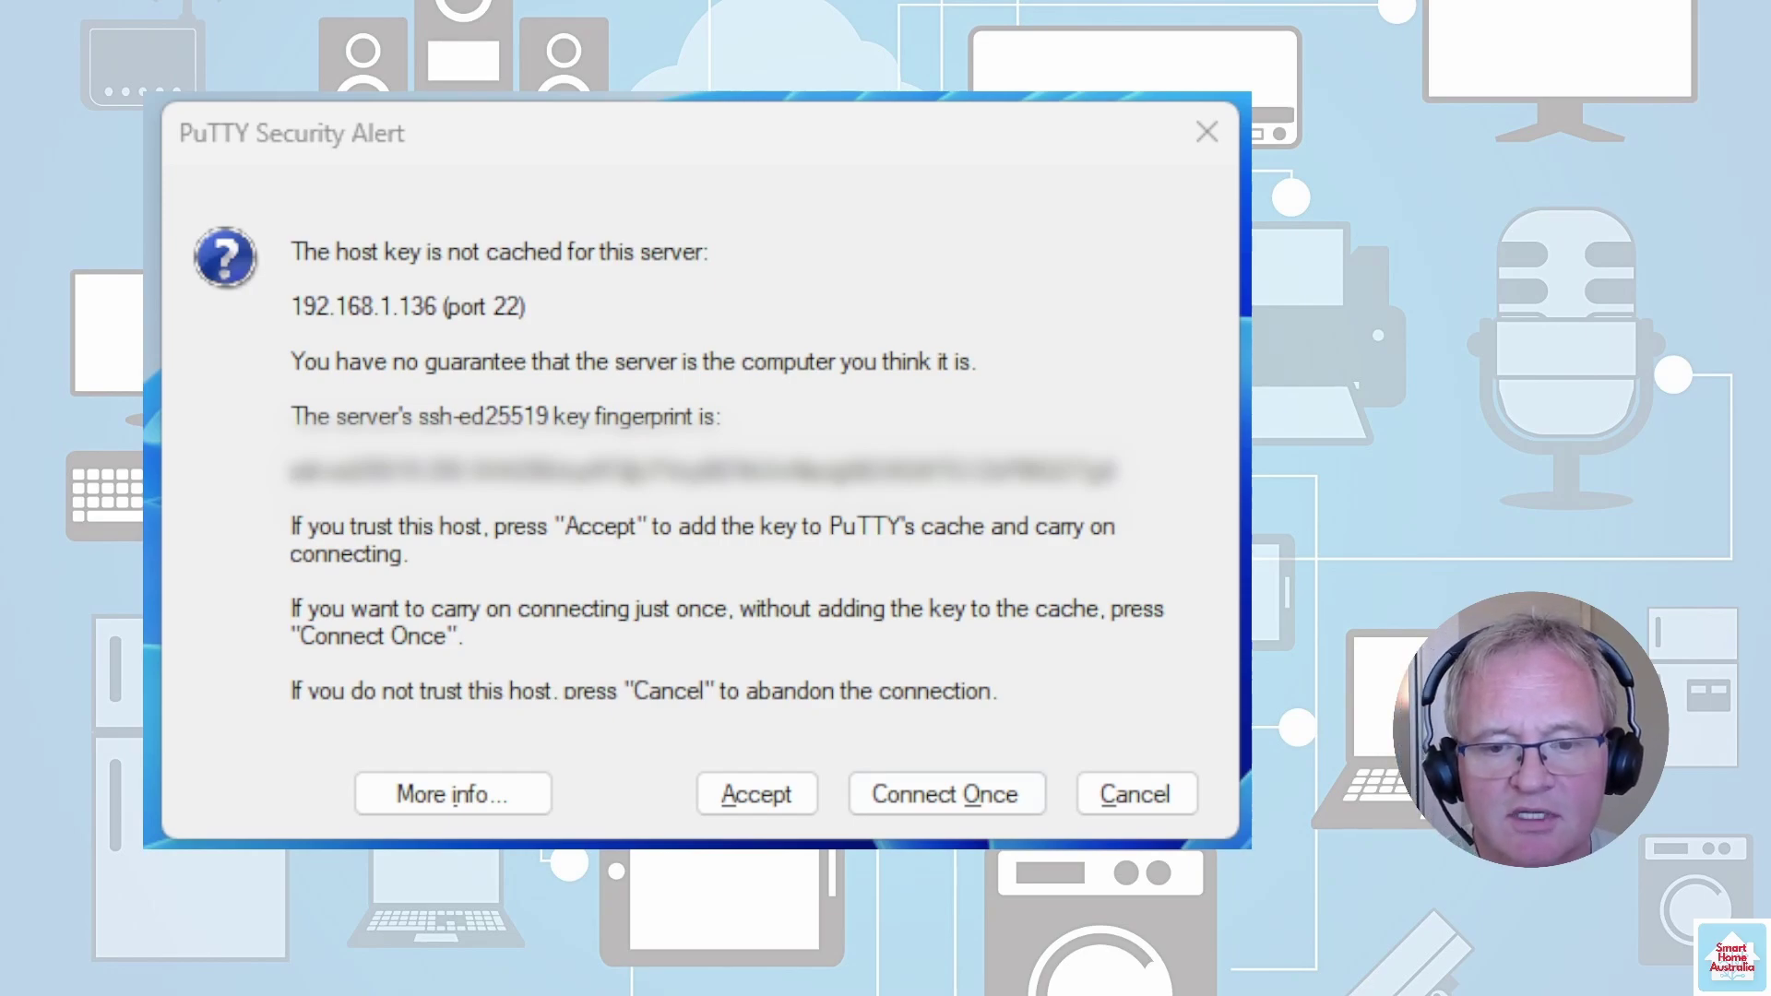
{"action": "left_click", "coordinate": [777, 798]}
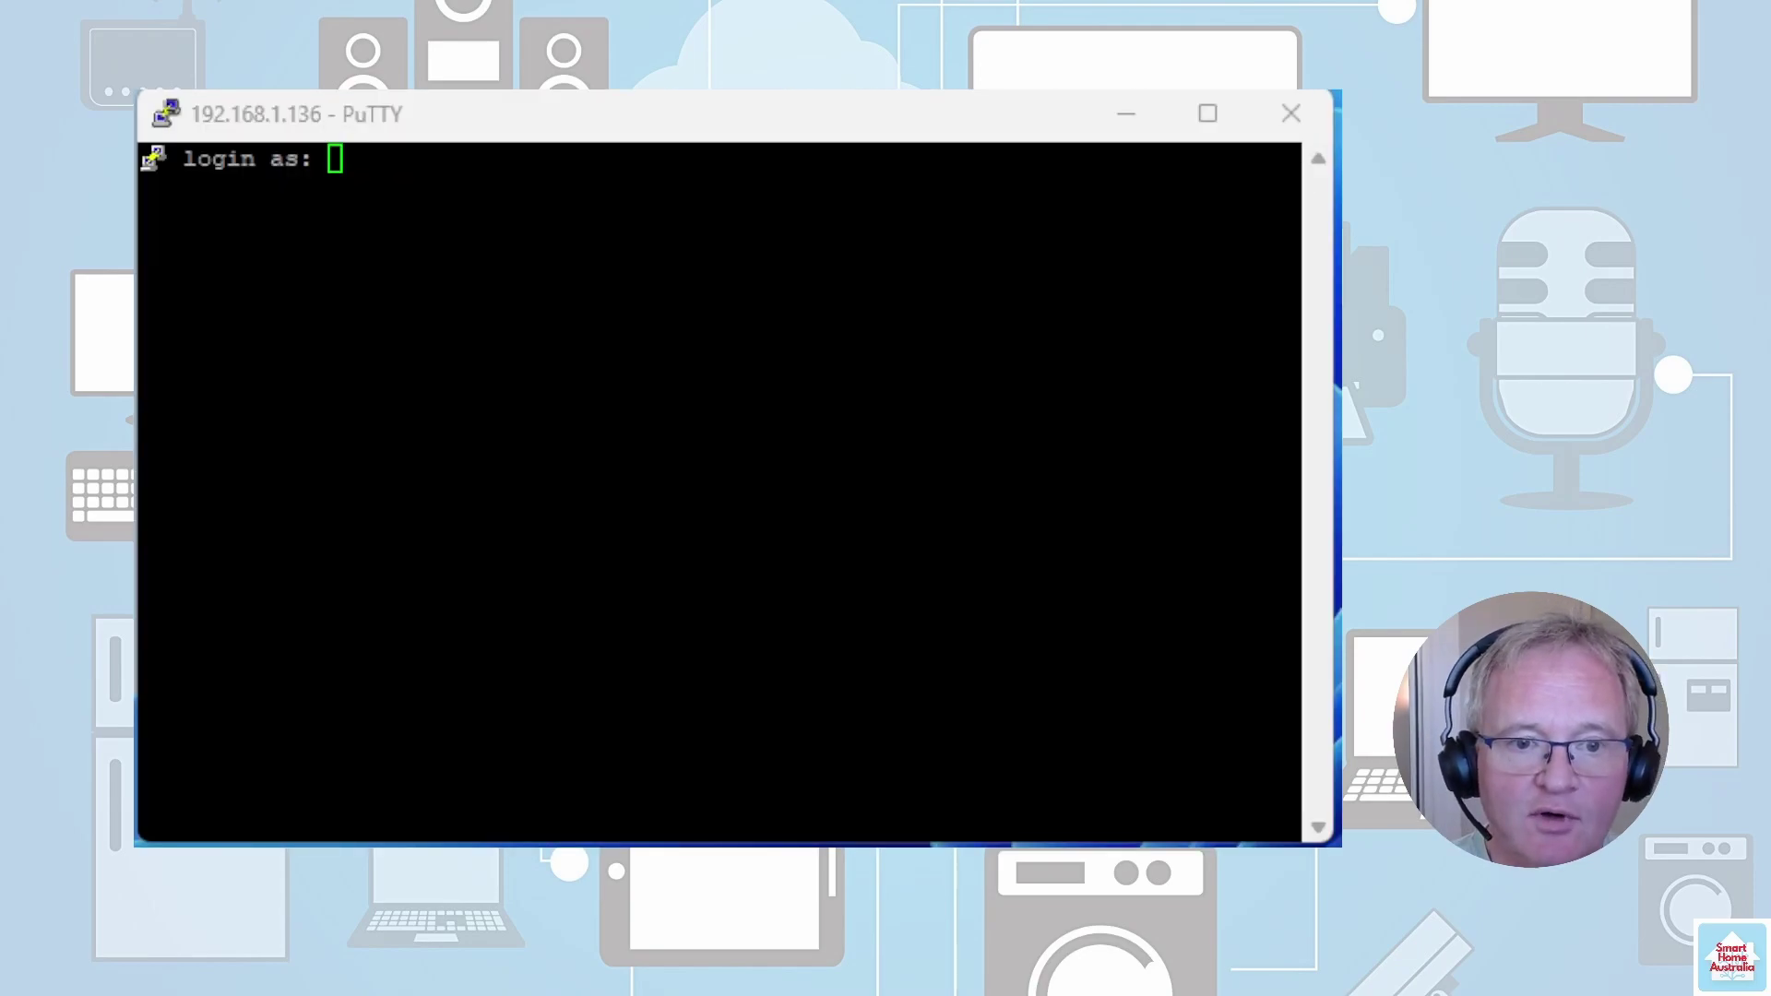
{"action": "type", "text": "hassio-tes"}
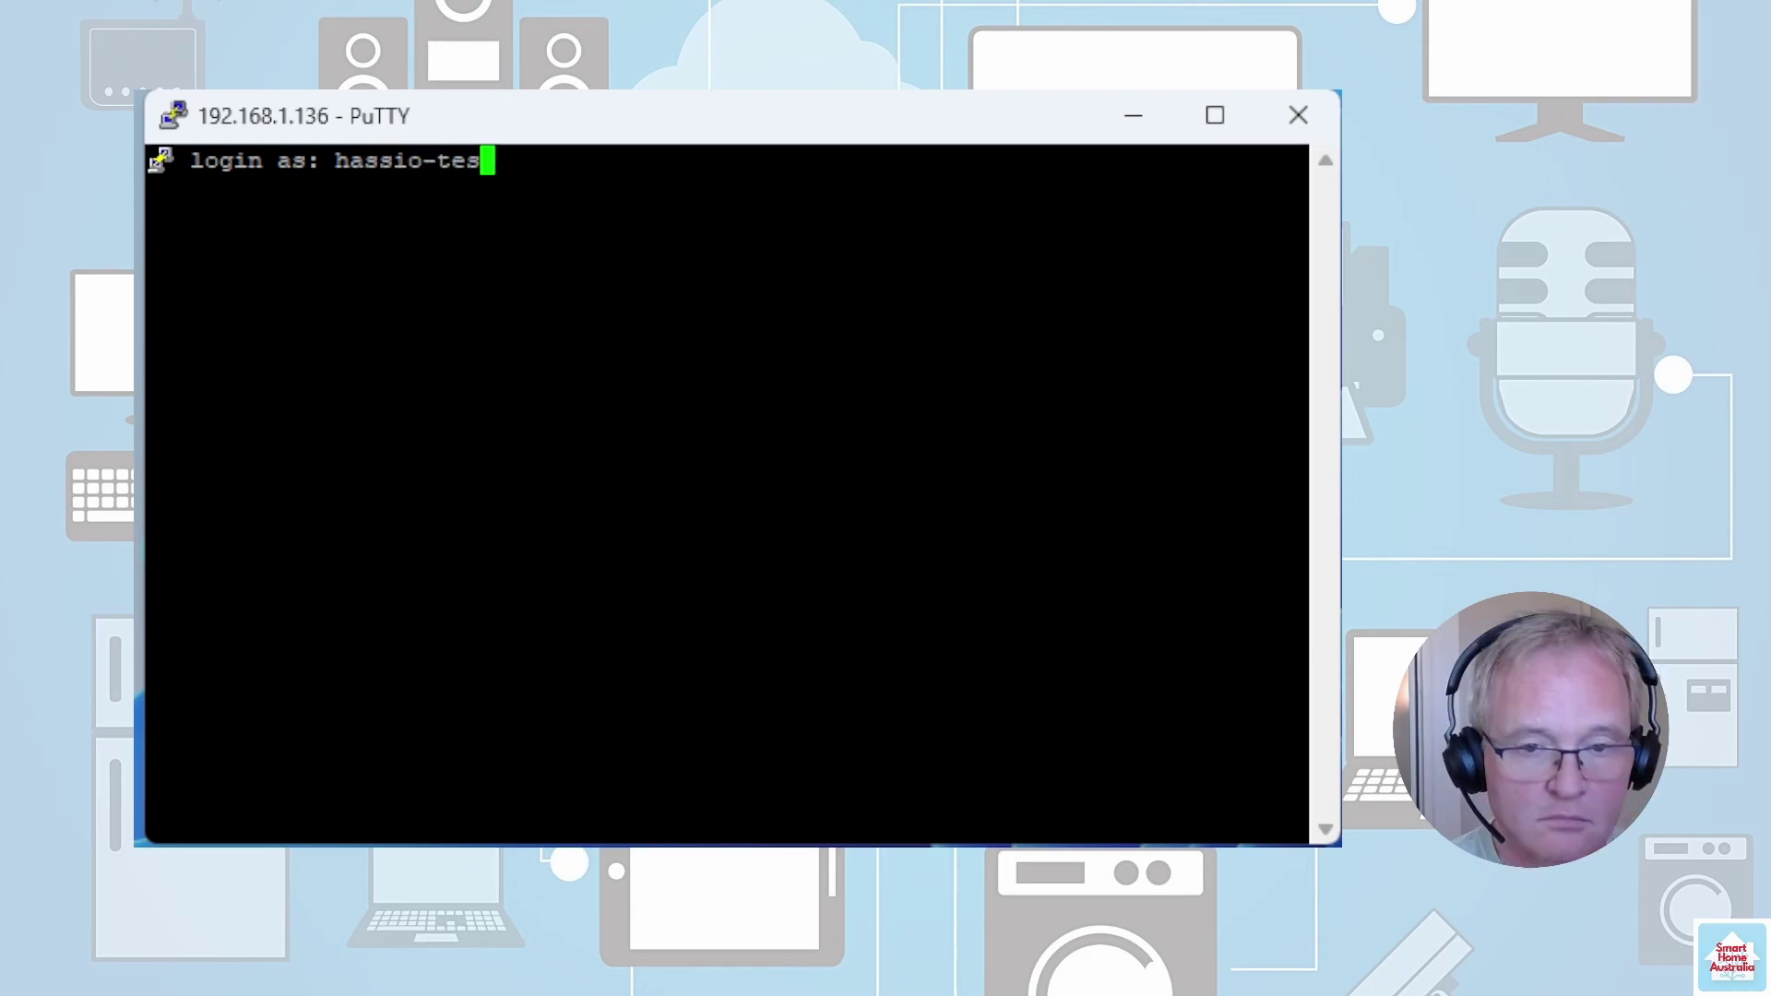
{"action": "type", "text": "t"}
{"action": "key", "text": "Return"}
{"action": "key", "text": "Return"}
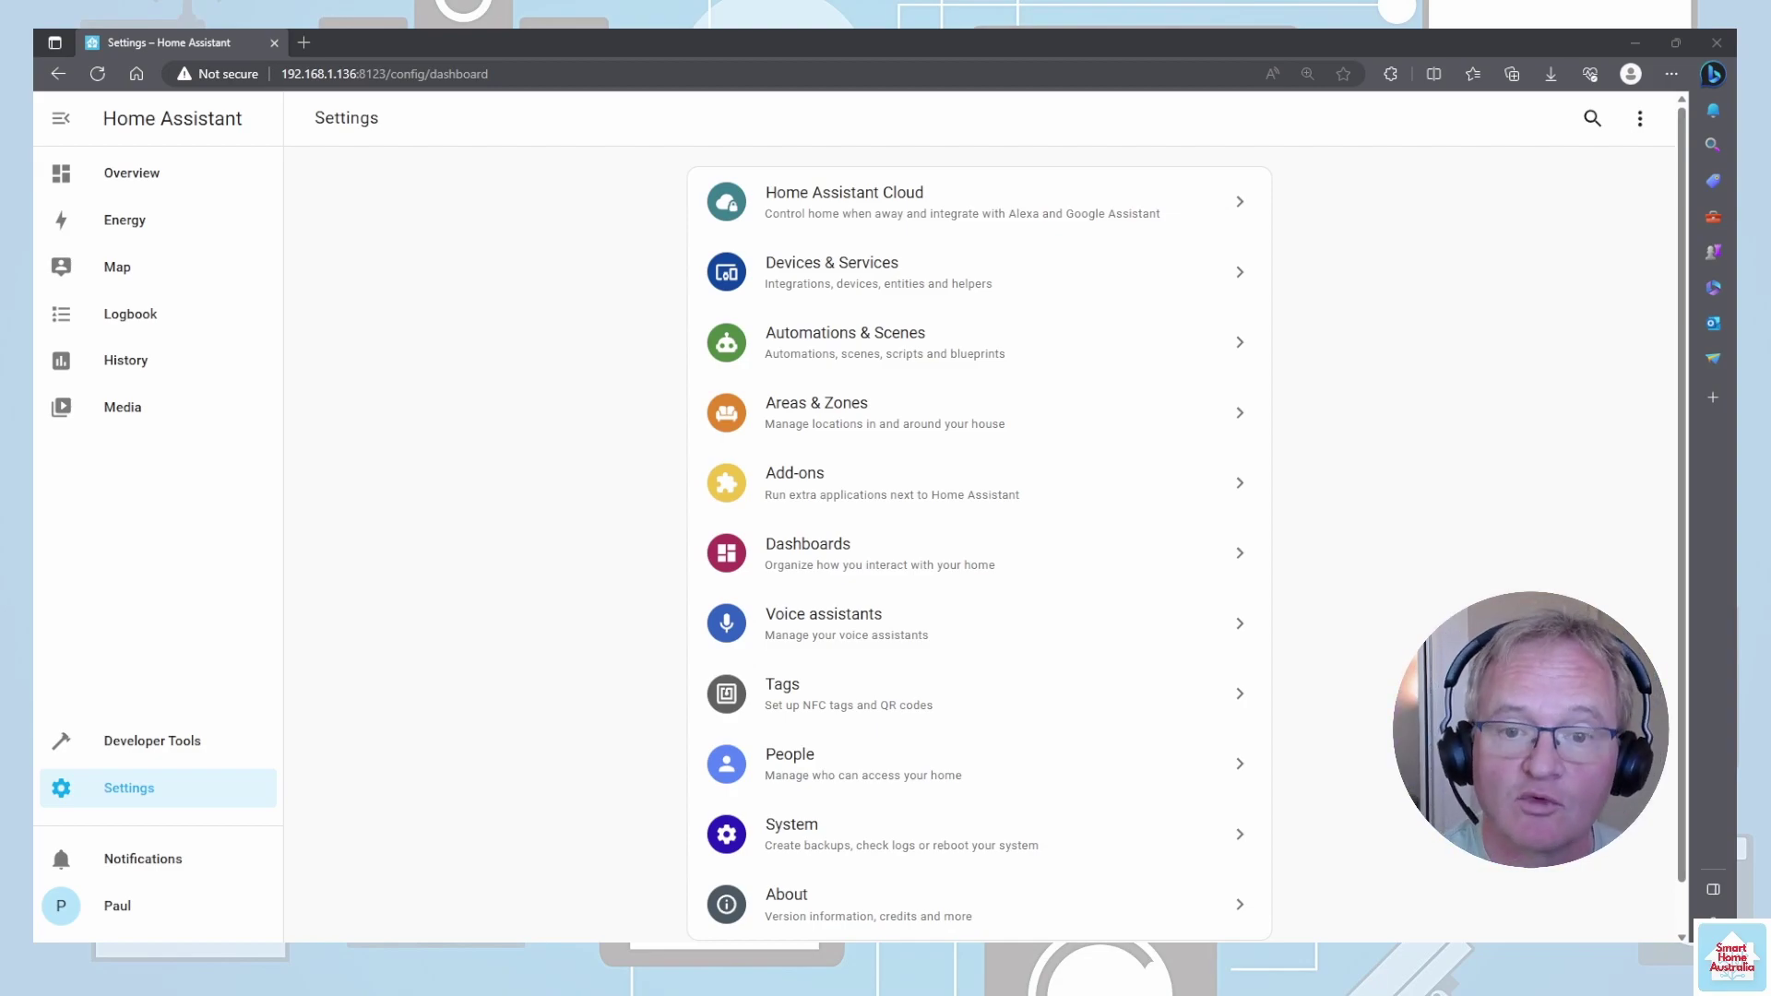
- Install Studio Code Server (store search 'vis') with Watchdog and Show in sidebar enabled
{"action": "left_click", "coordinate": [825, 498]}
{"action": "left_click", "coordinate": [1598, 923]}
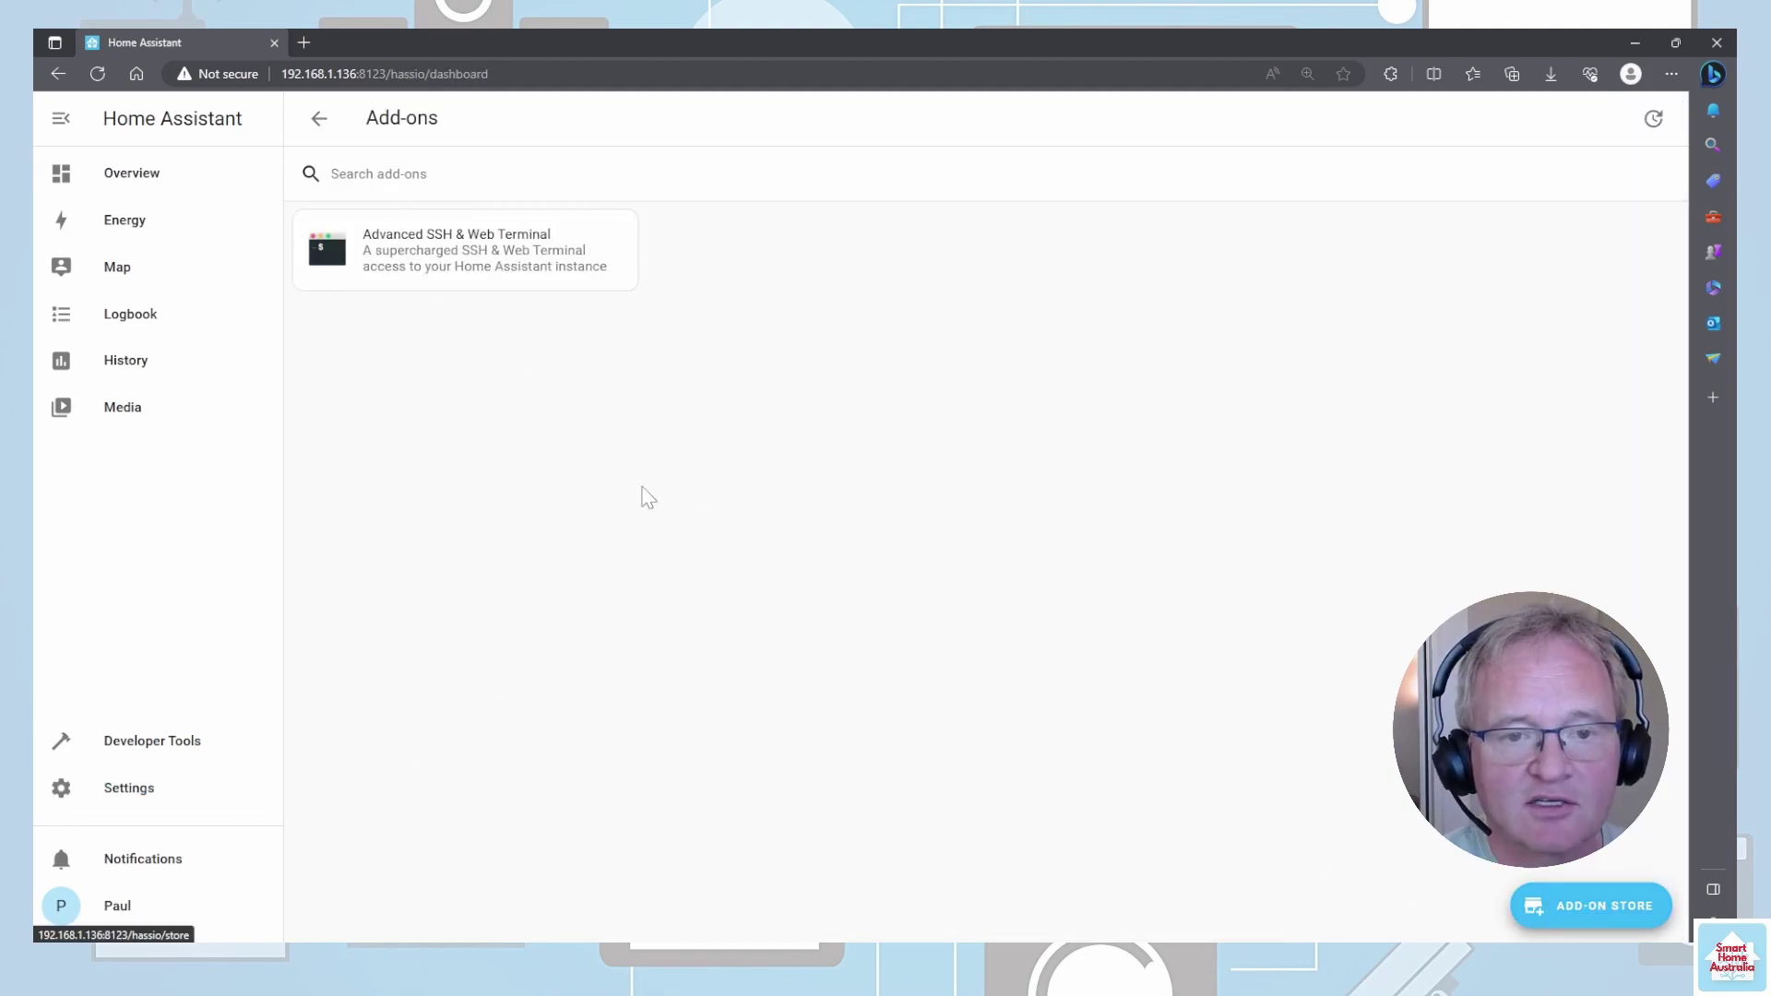
{"action": "type", "text": "vis"}
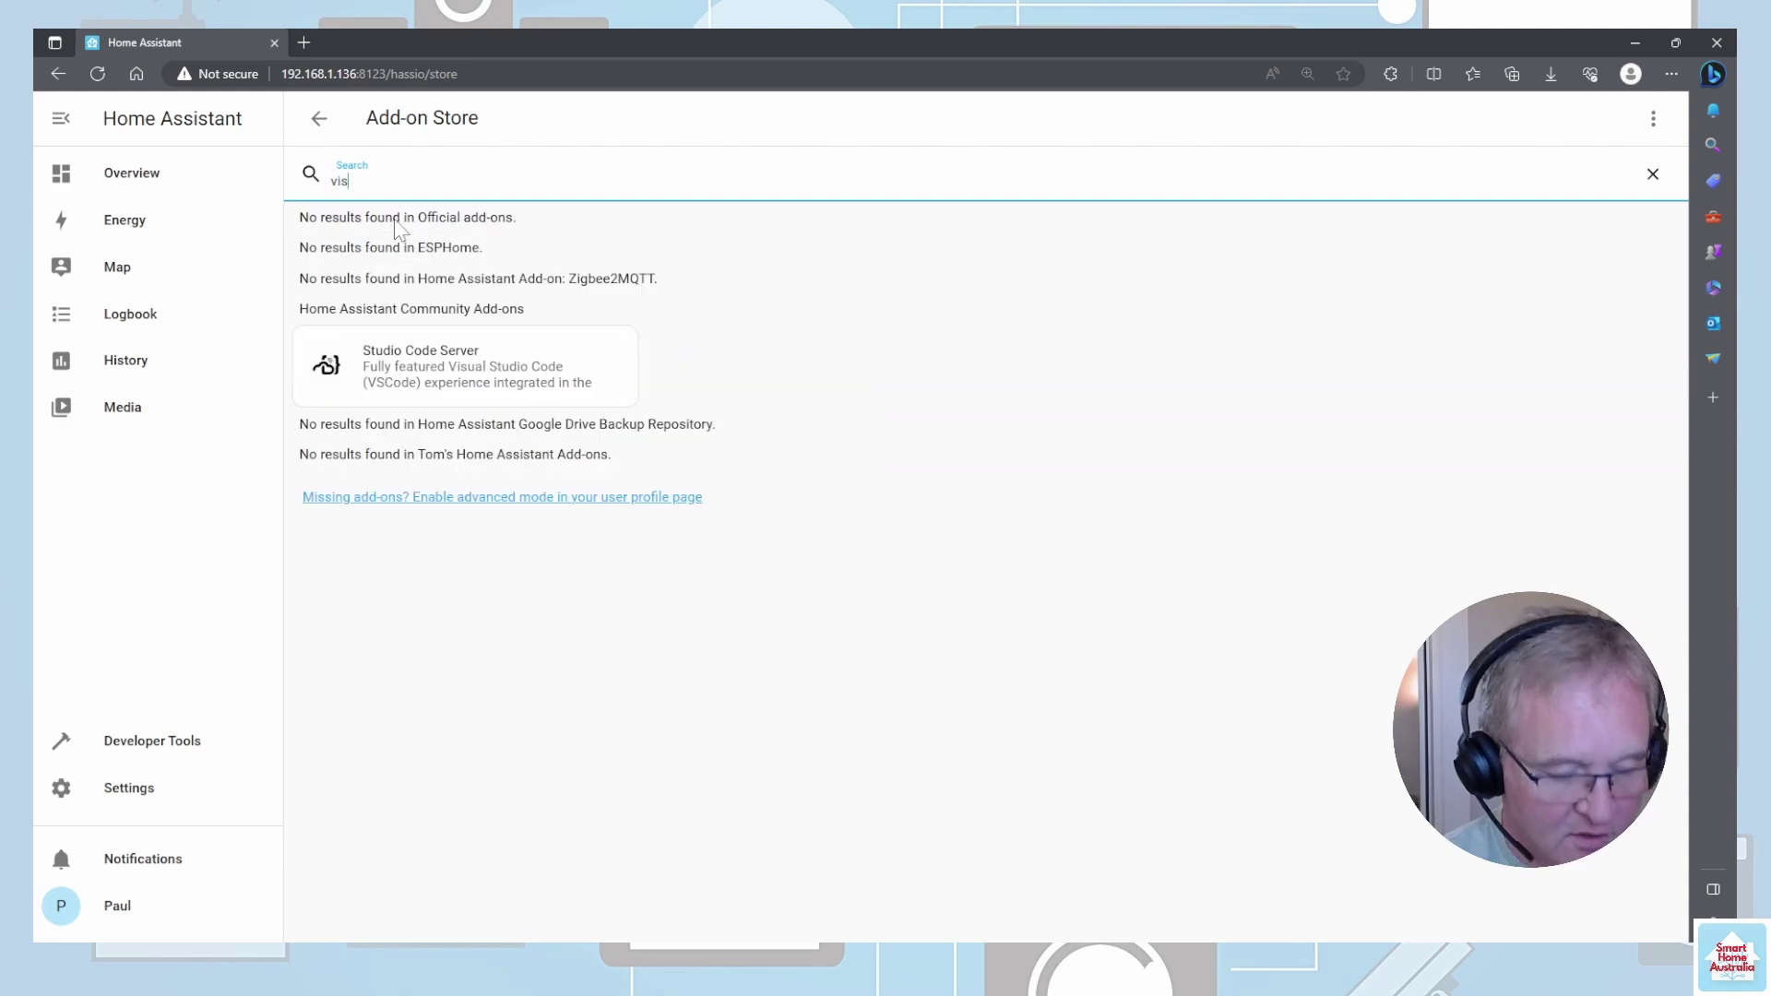
{"action": "left_click", "coordinate": [457, 372]}
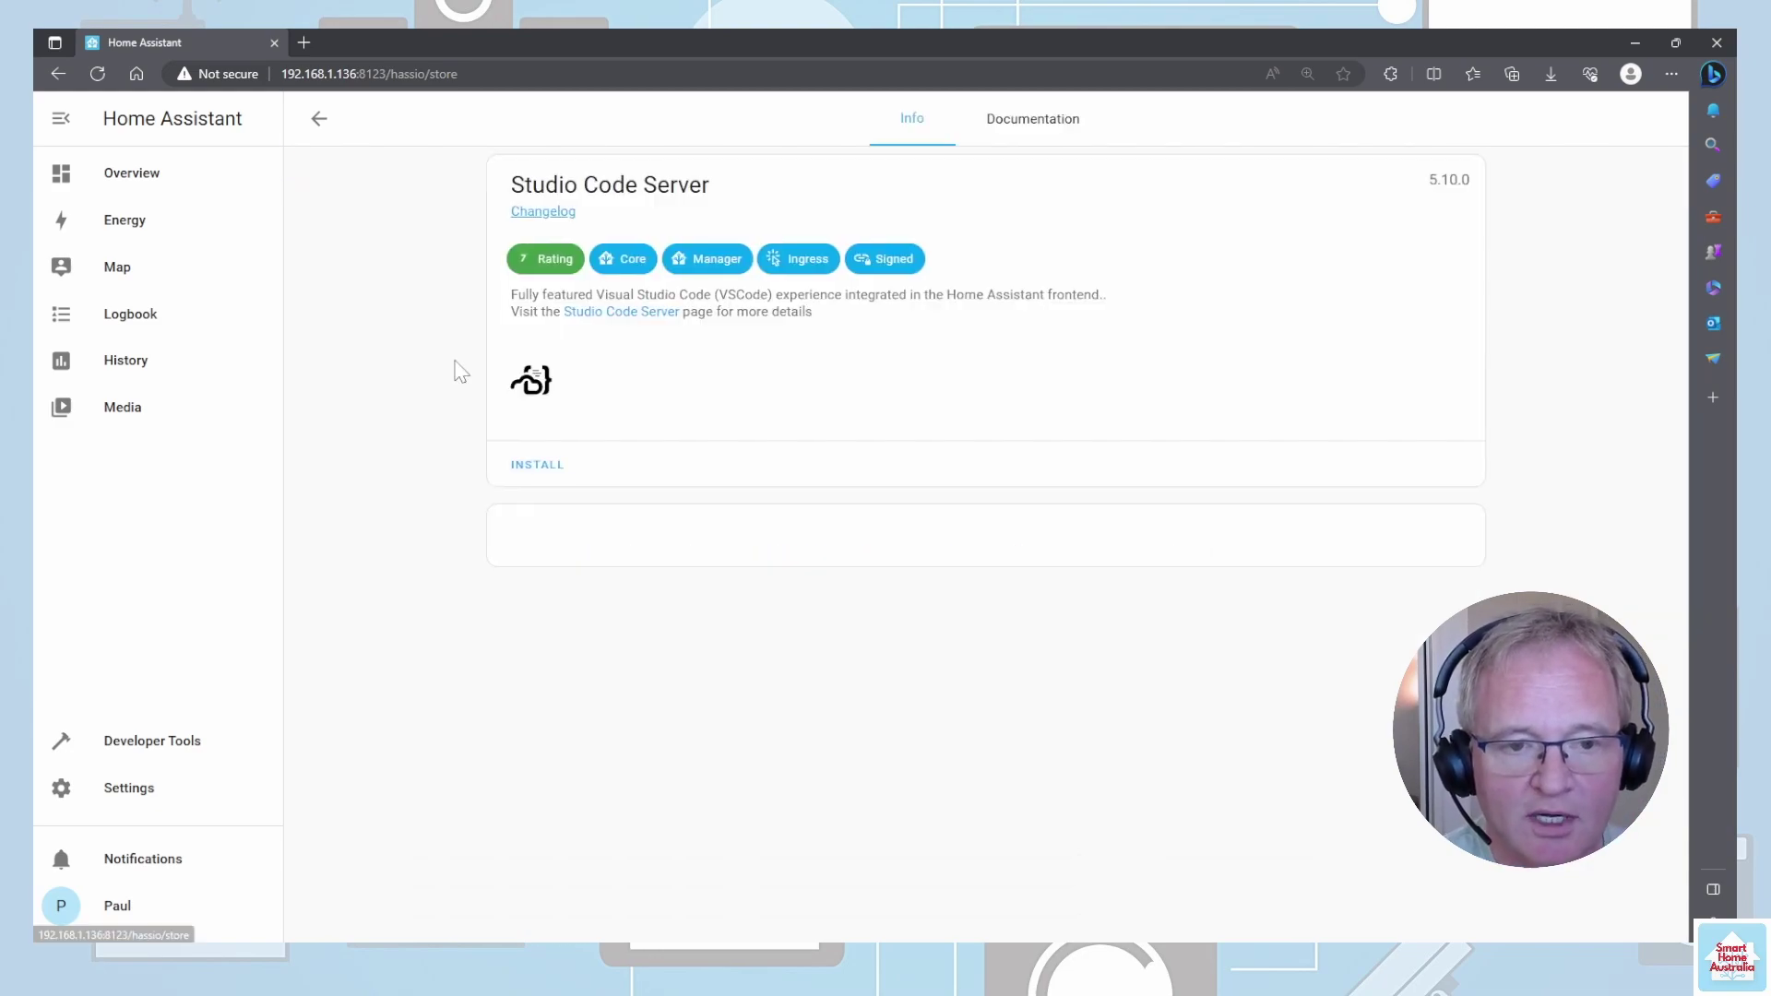
{"action": "left_click", "coordinate": [535, 465]}
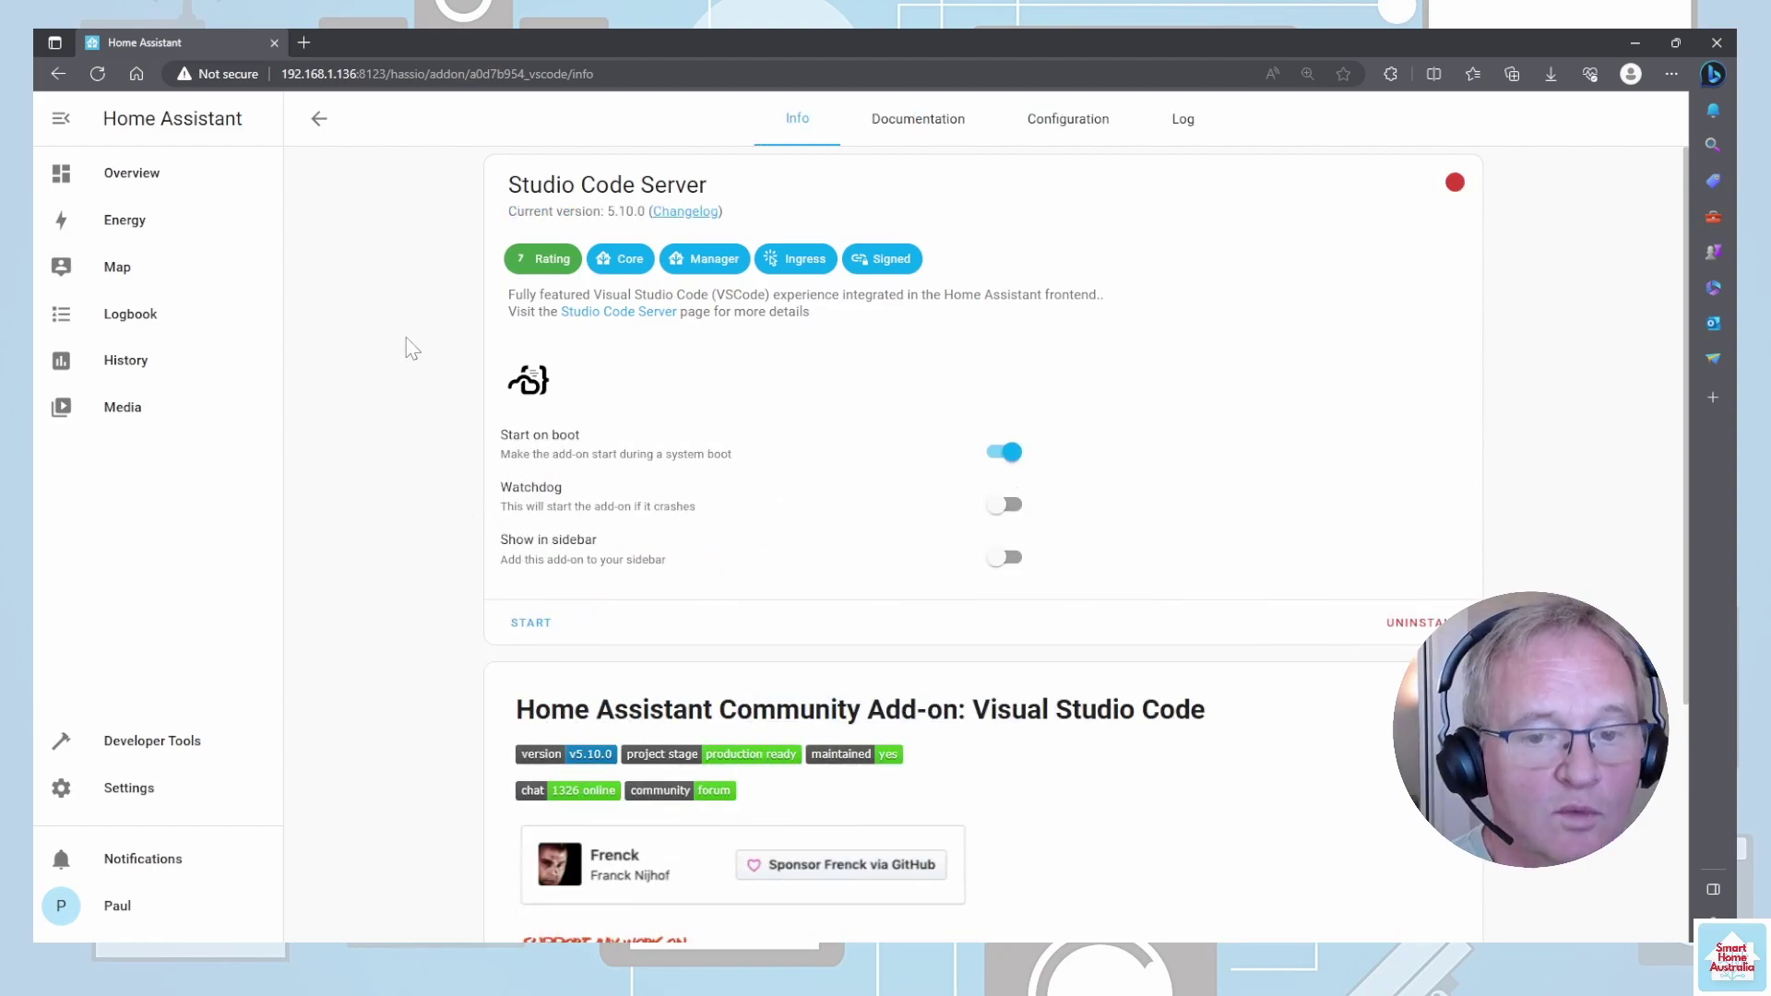
{"action": "left_click", "coordinate": [1004, 506]}
{"action": "left_click", "coordinate": [994, 561]}
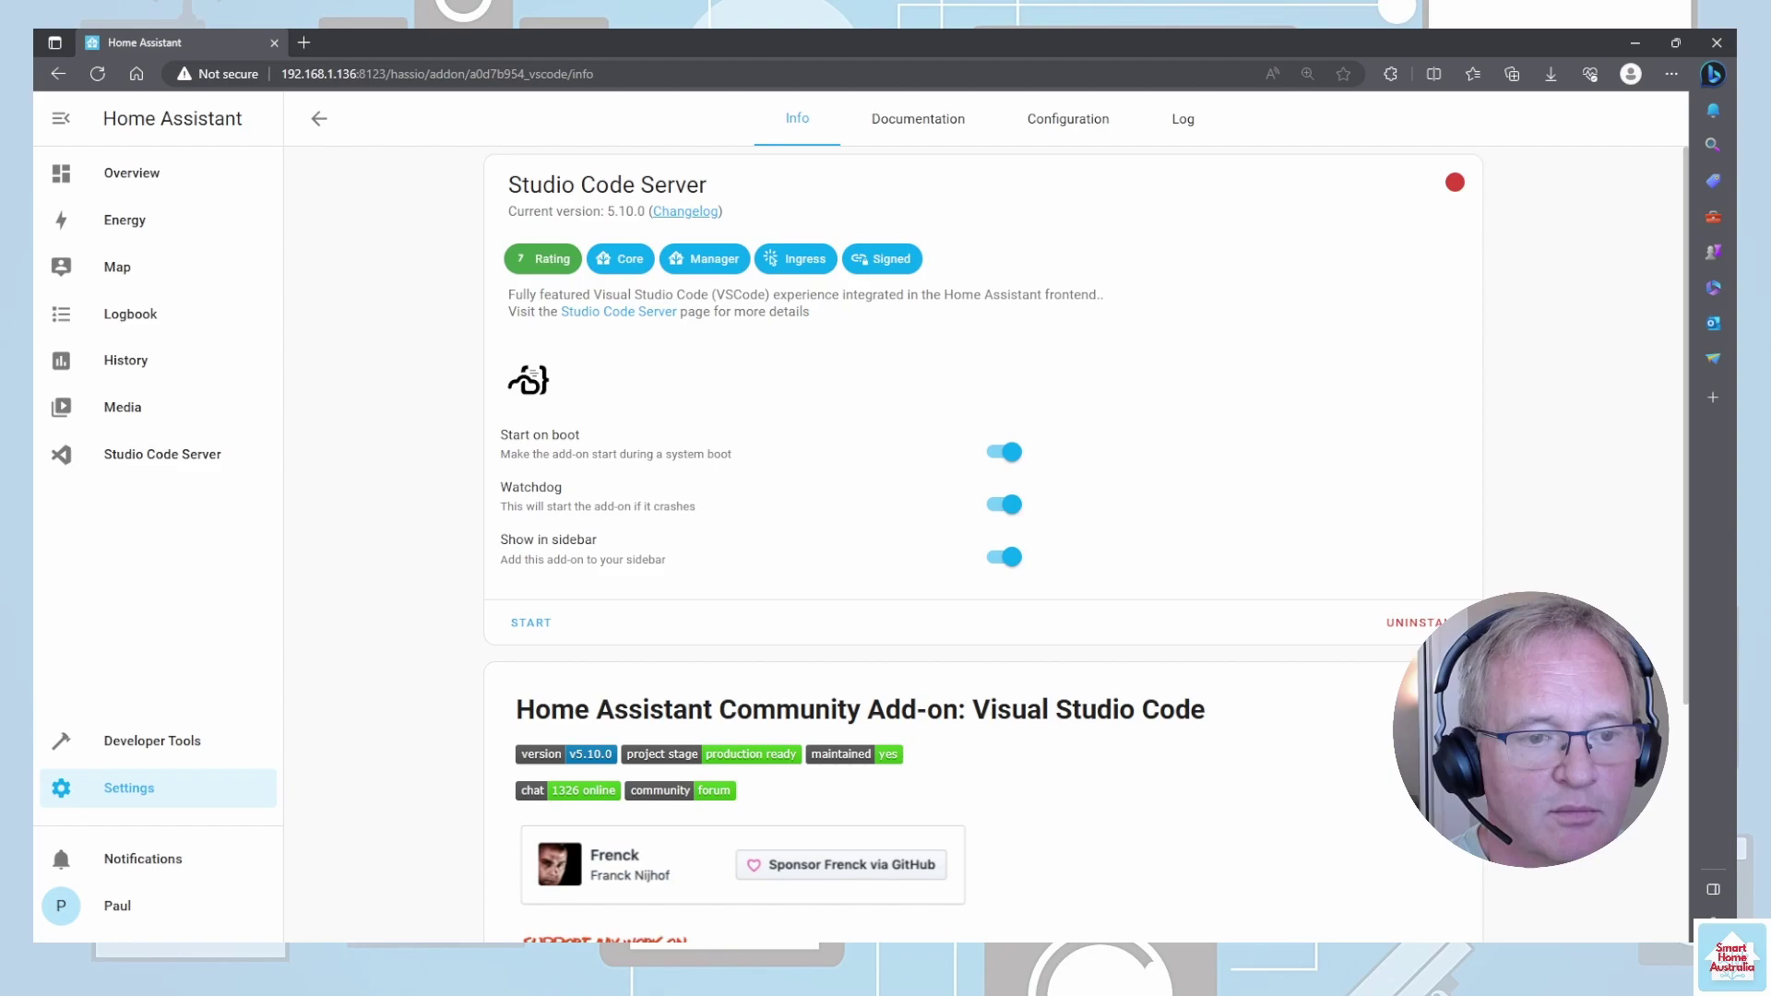
{"action": "left_click", "coordinate": [1065, 120]}
{"action": "left_click", "coordinate": [829, 122]}
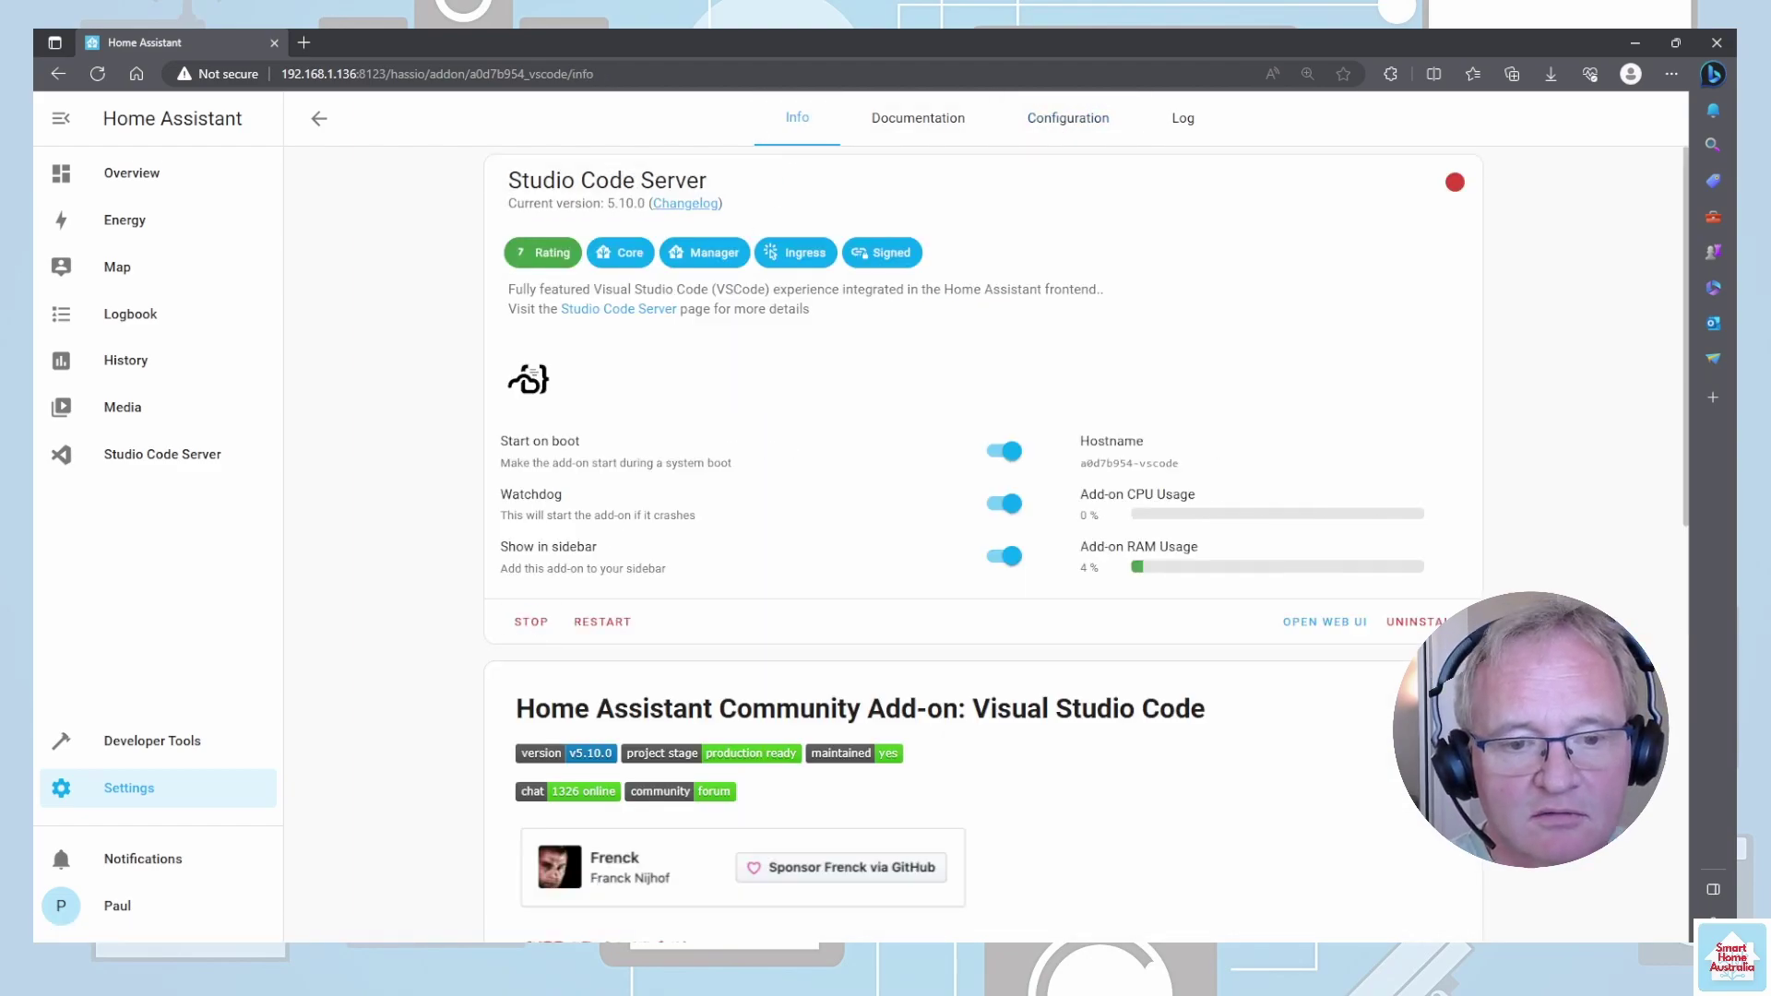
{"action": "mouse_move", "coordinate": [1456, 195]}
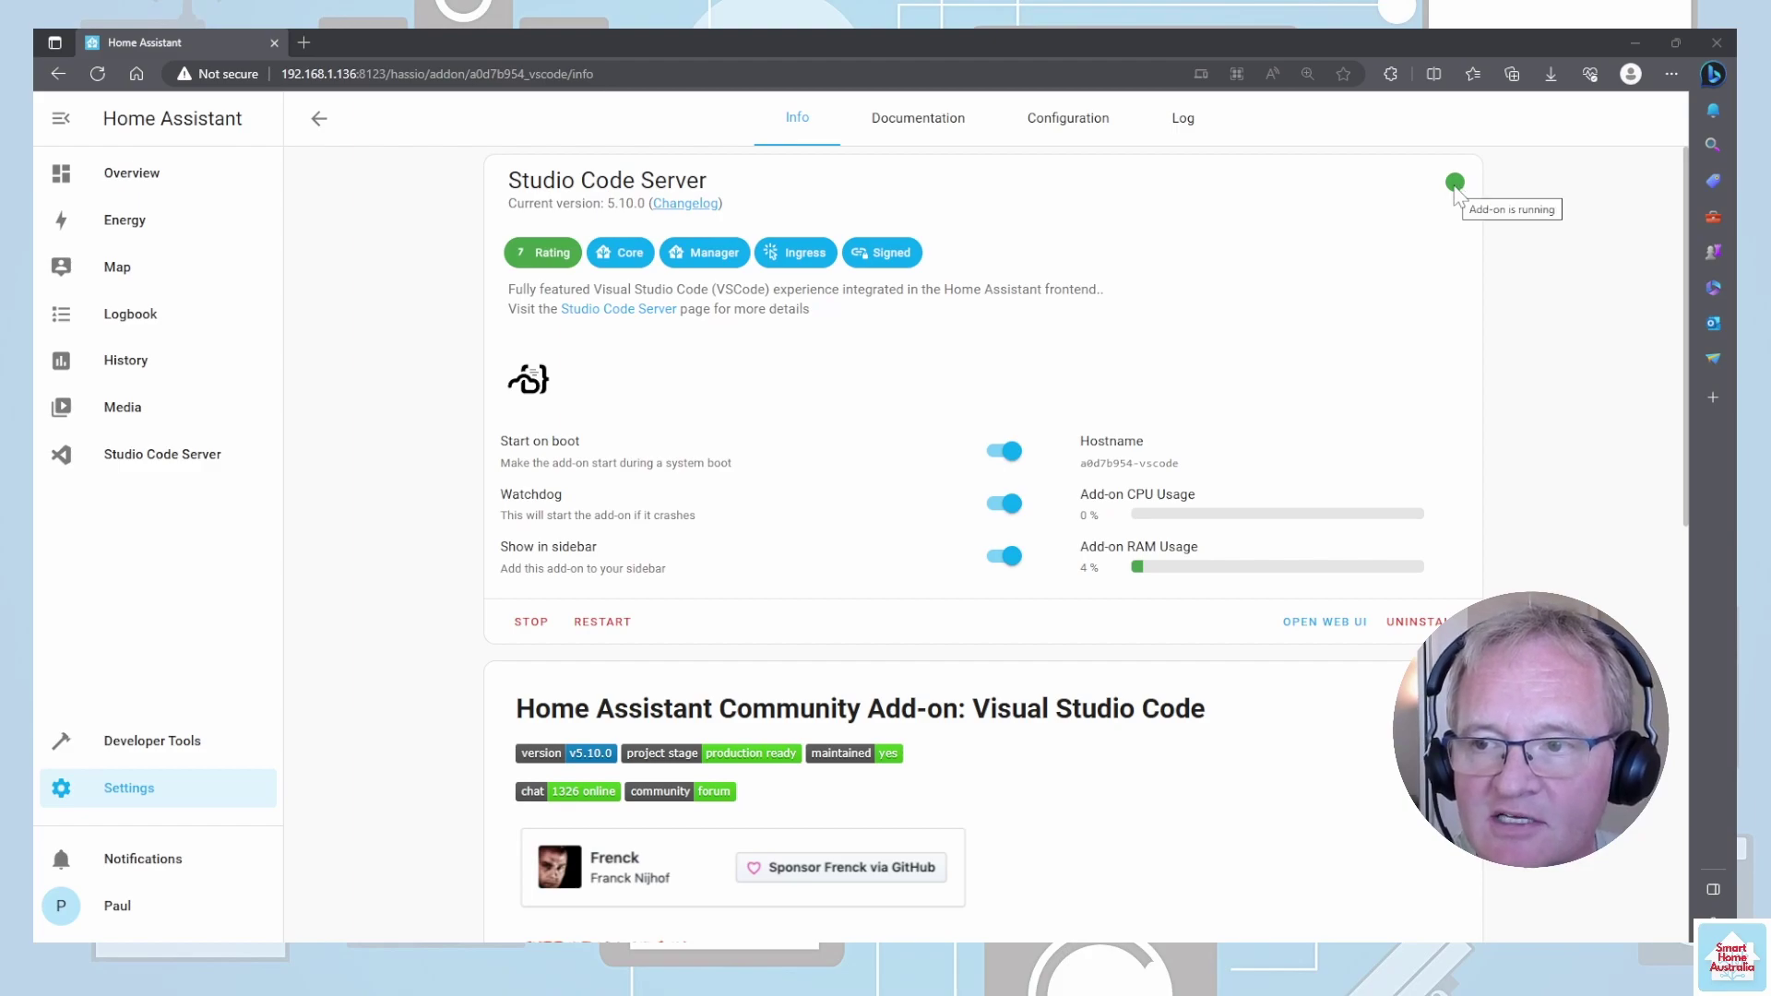
- Open the Studio Code Server editor from the sidebar
{"action": "left_click", "coordinate": [162, 461]}
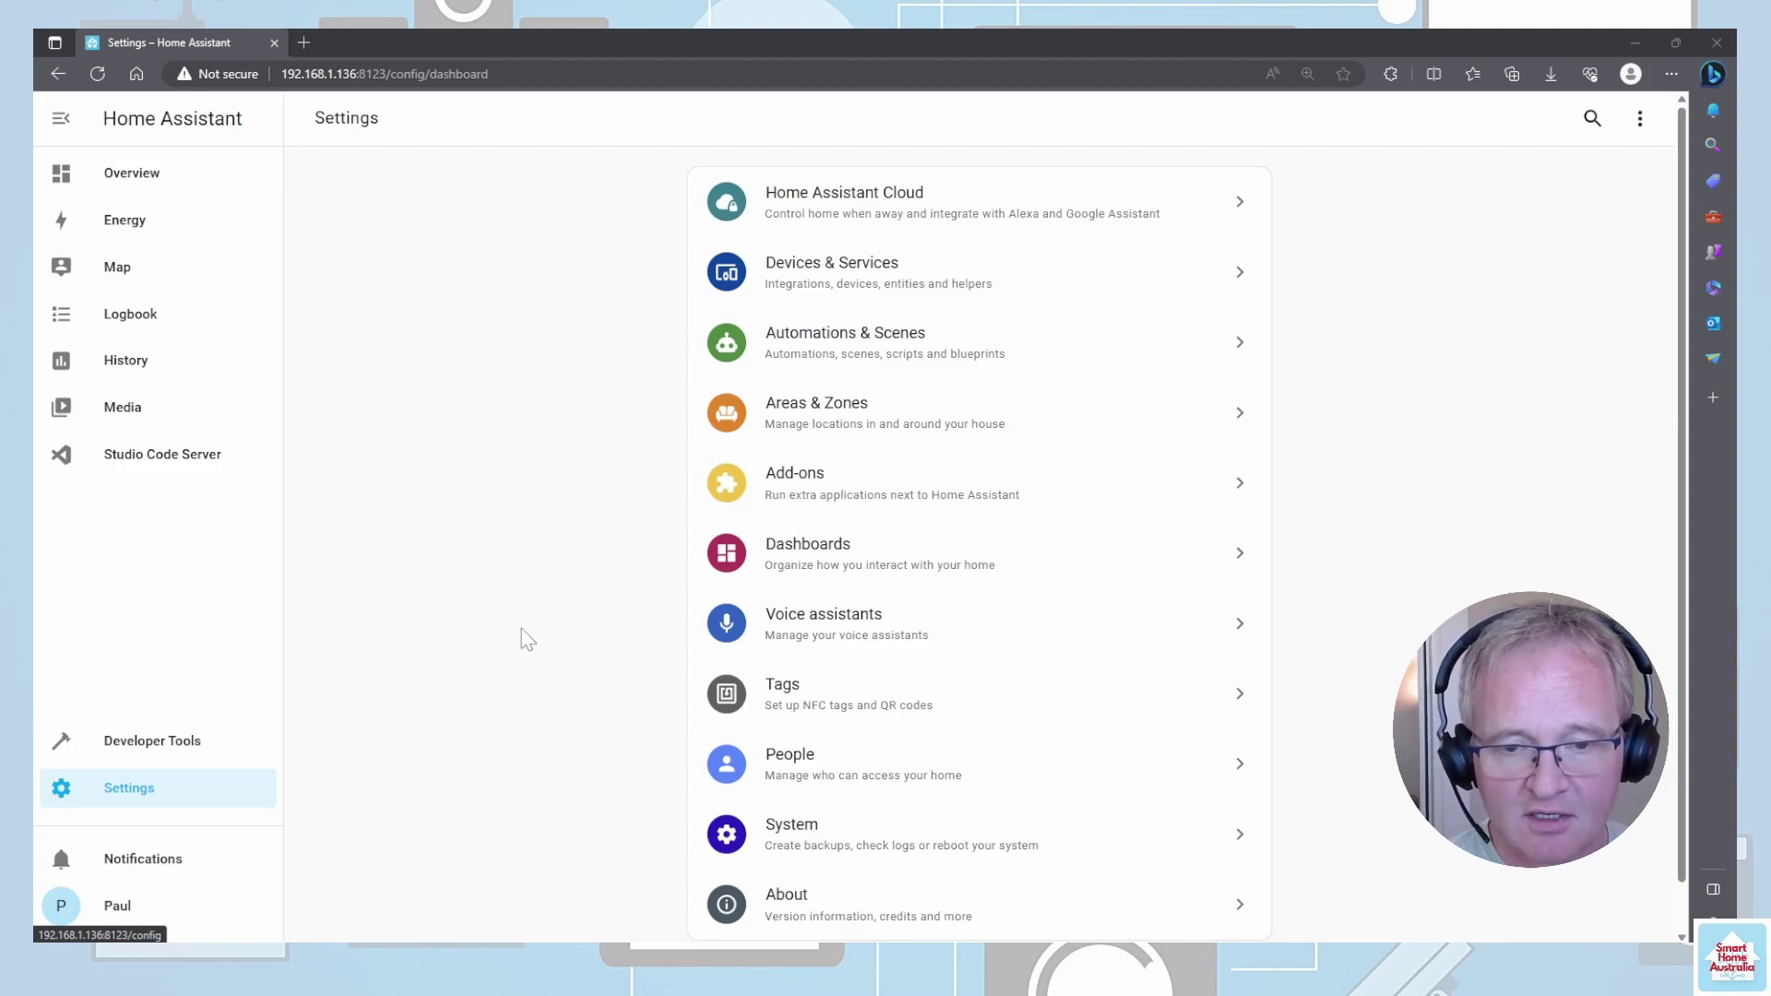
- Install the Samba share add-on from the store search 'samba' with Watchdog enabled
{"action": "left_click", "coordinate": [812, 495]}
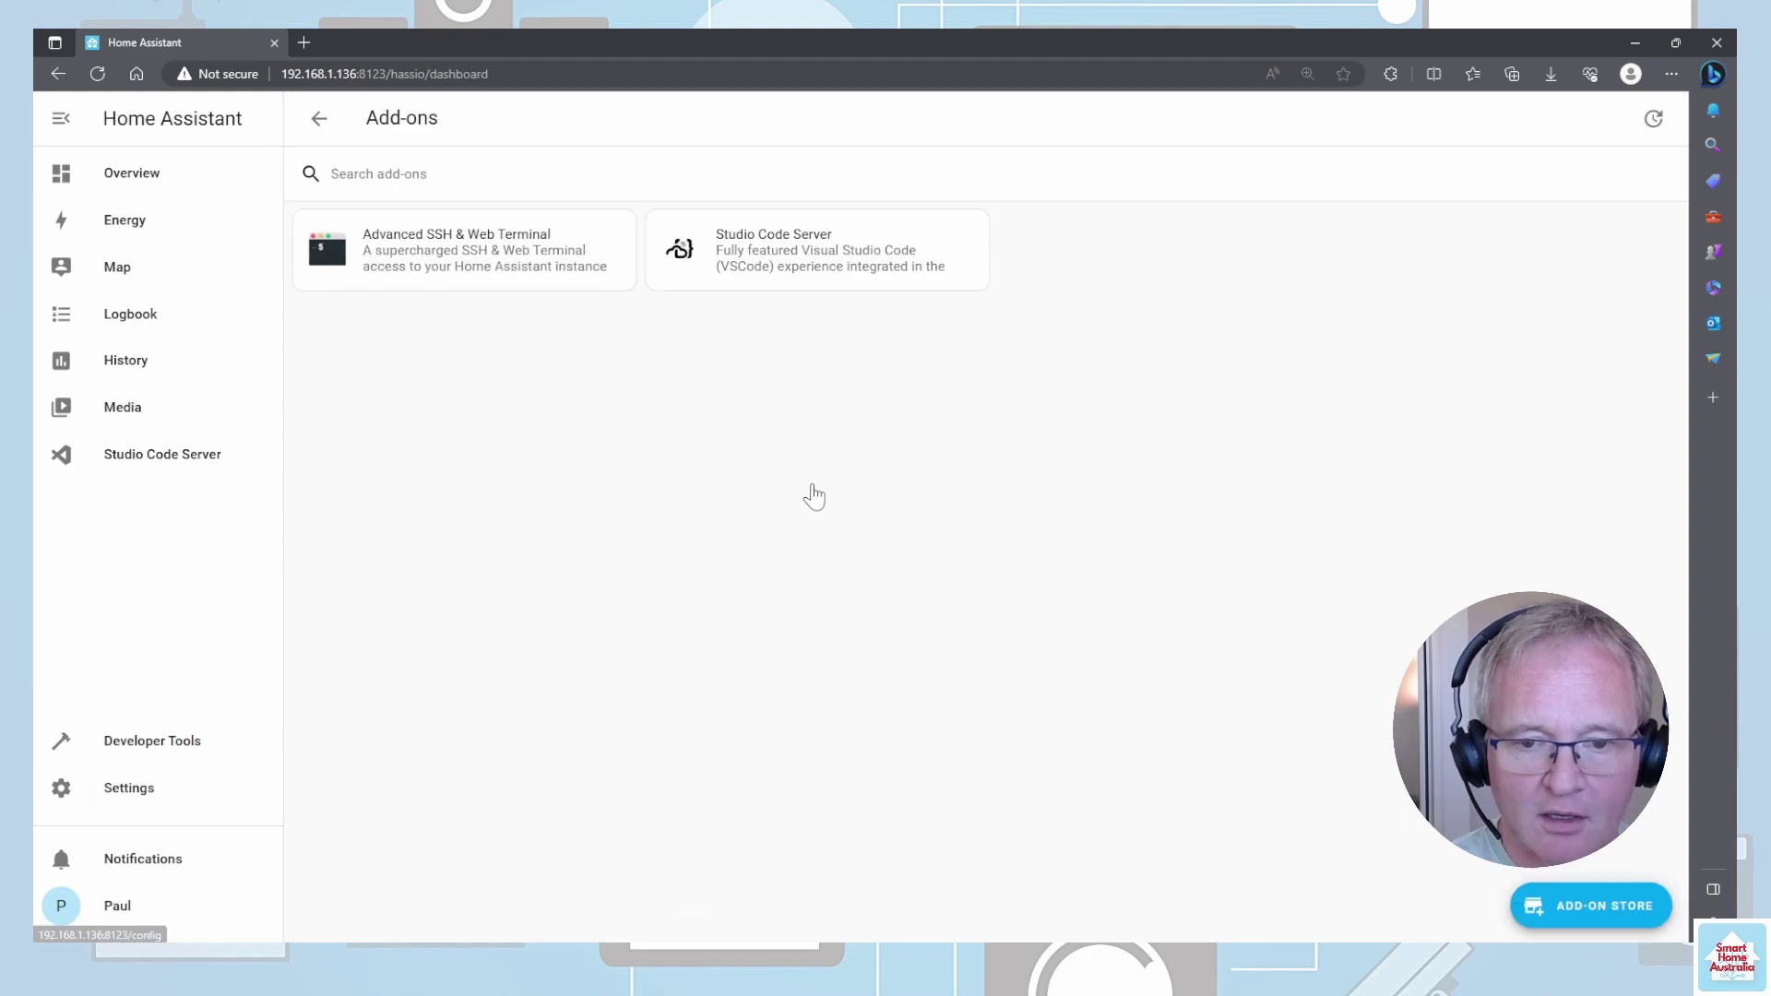
{"action": "left_click", "coordinate": [1595, 909]}
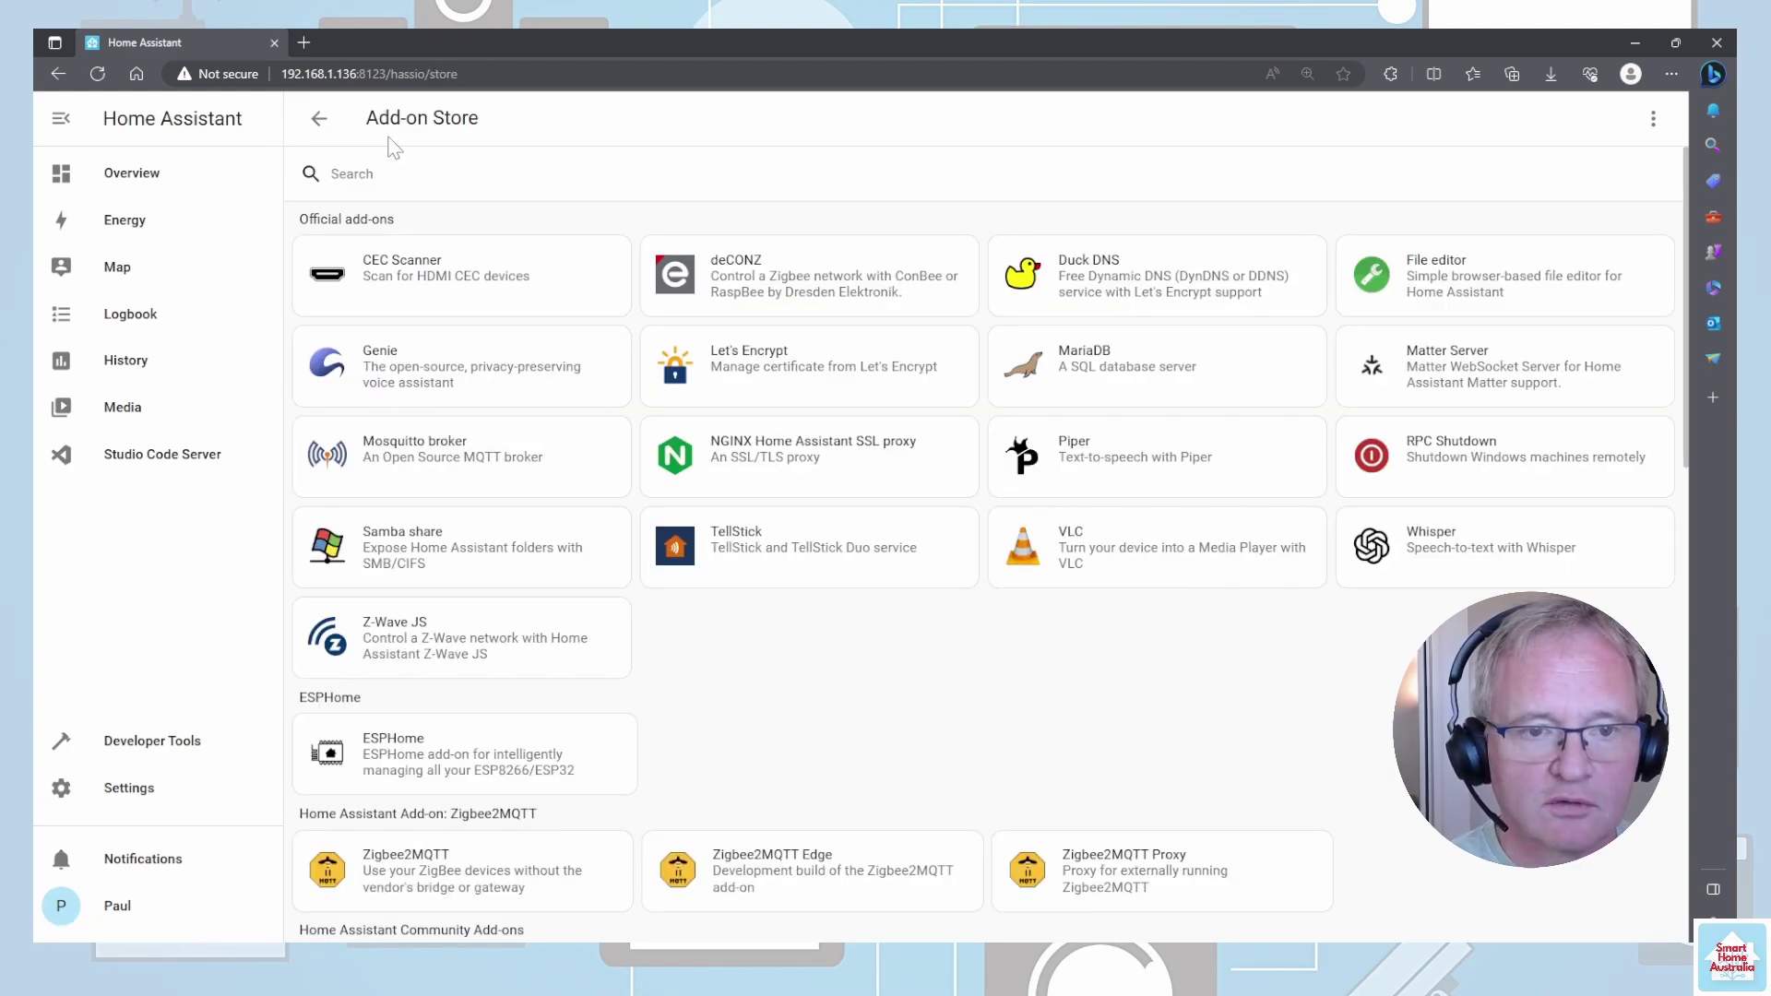
{"action": "left_click", "coordinate": [392, 172]}
{"action": "type", "text": "samba"}
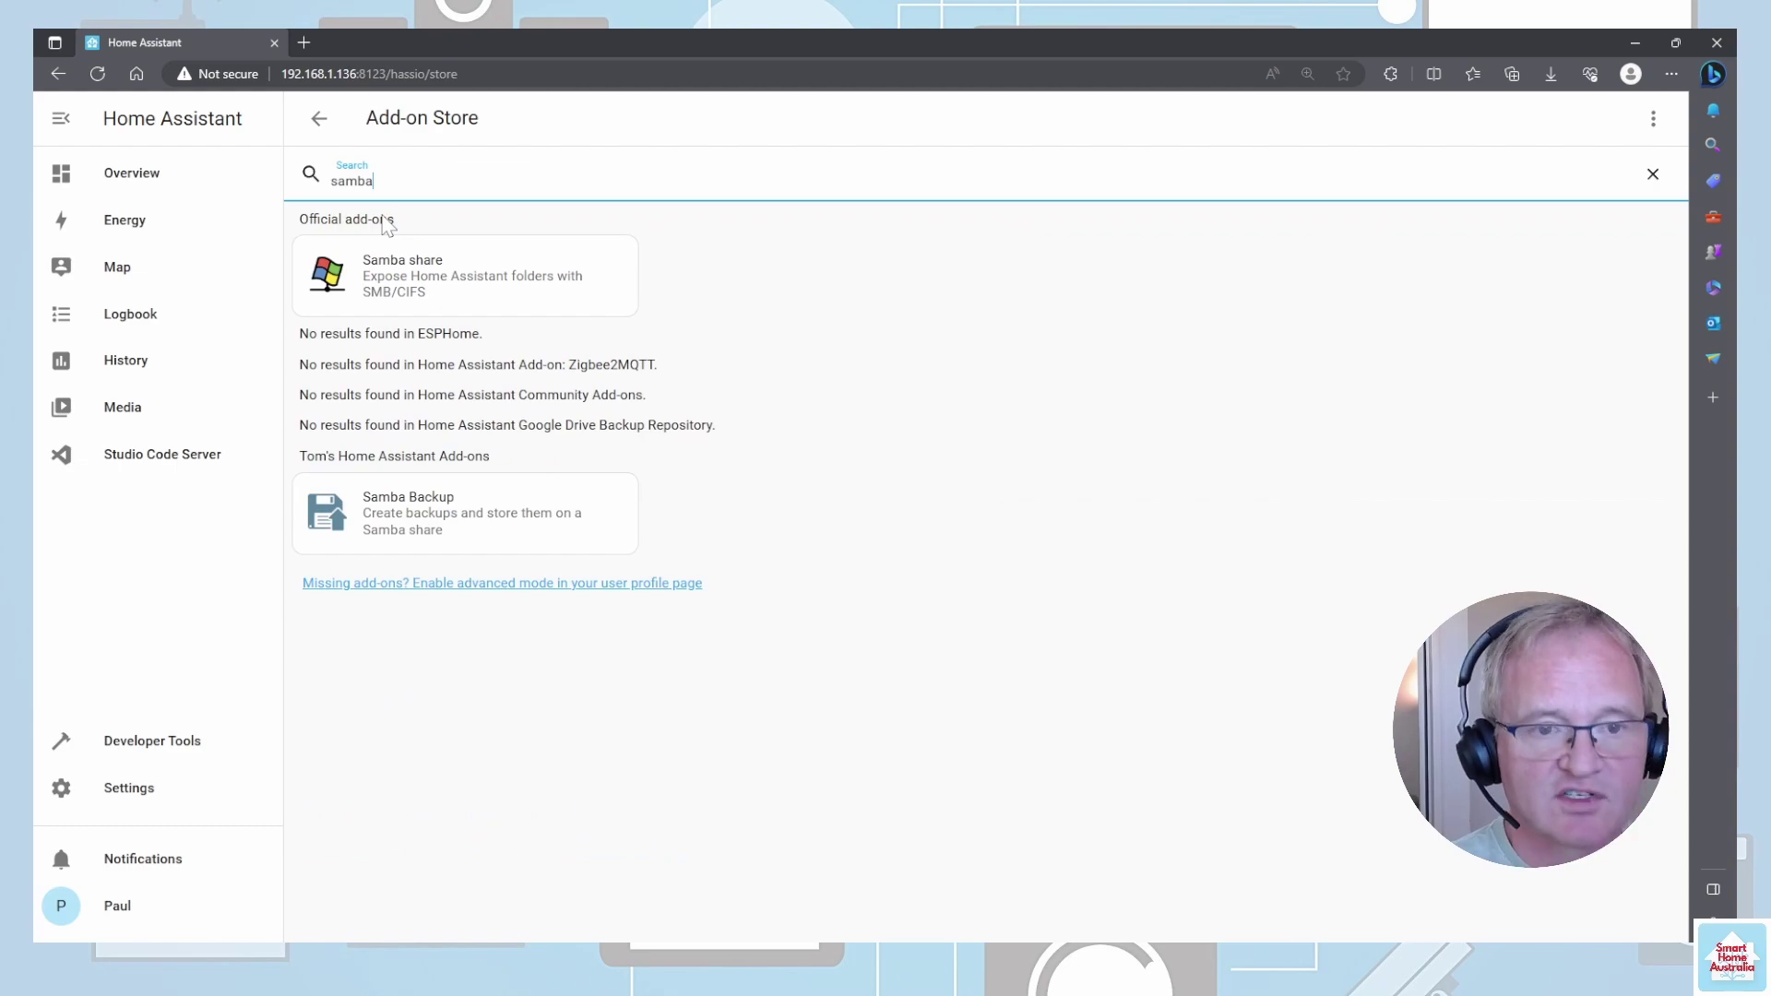
{"action": "left_click", "coordinate": [469, 282]}
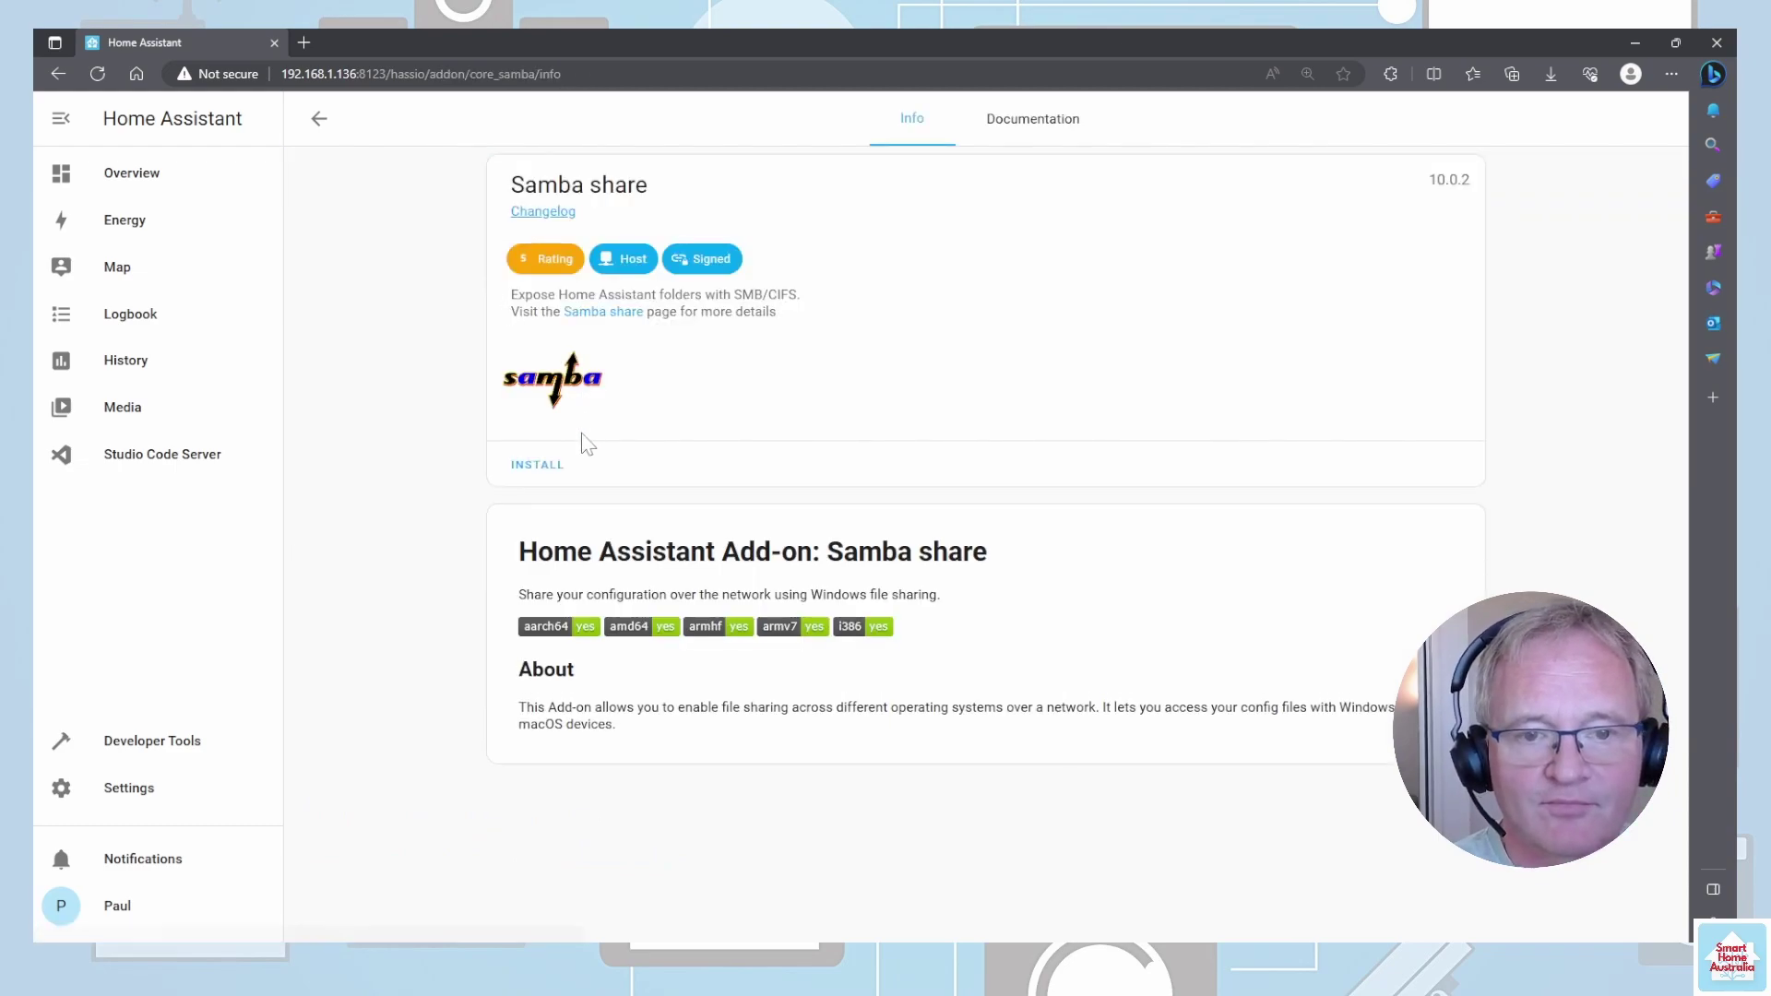
{"action": "left_click", "coordinate": [545, 468]}
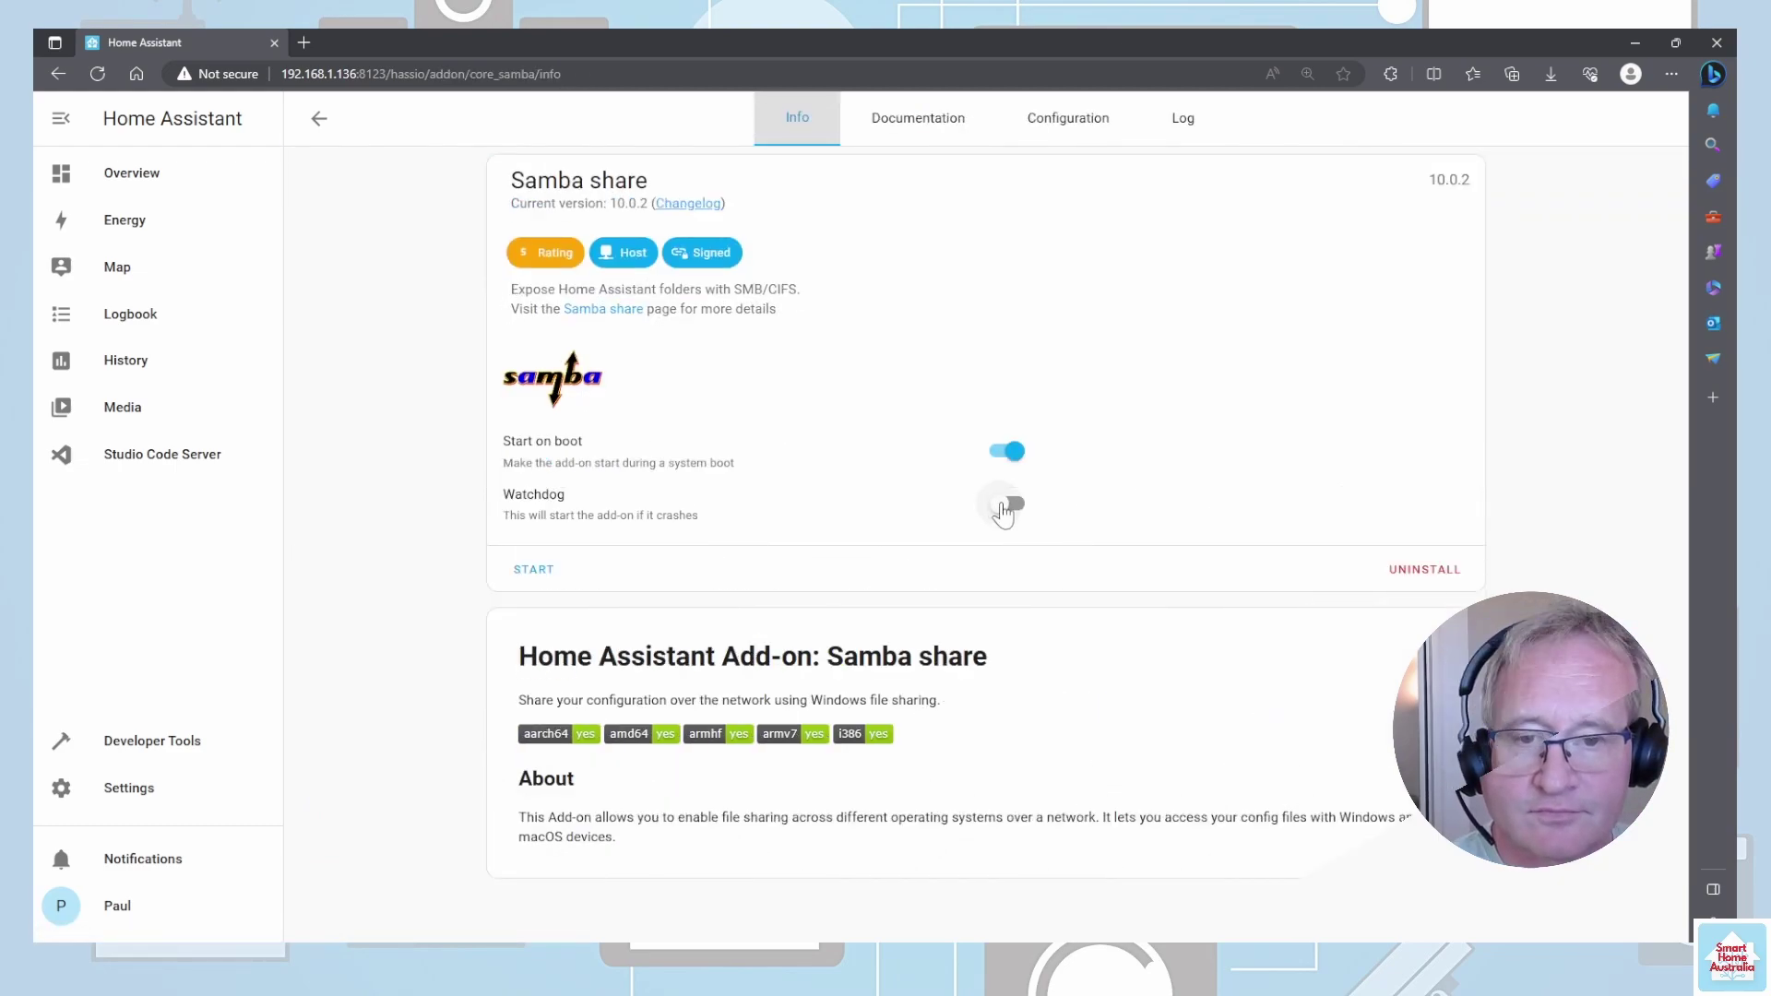
{"action": "left_click", "coordinate": [1005, 507]}
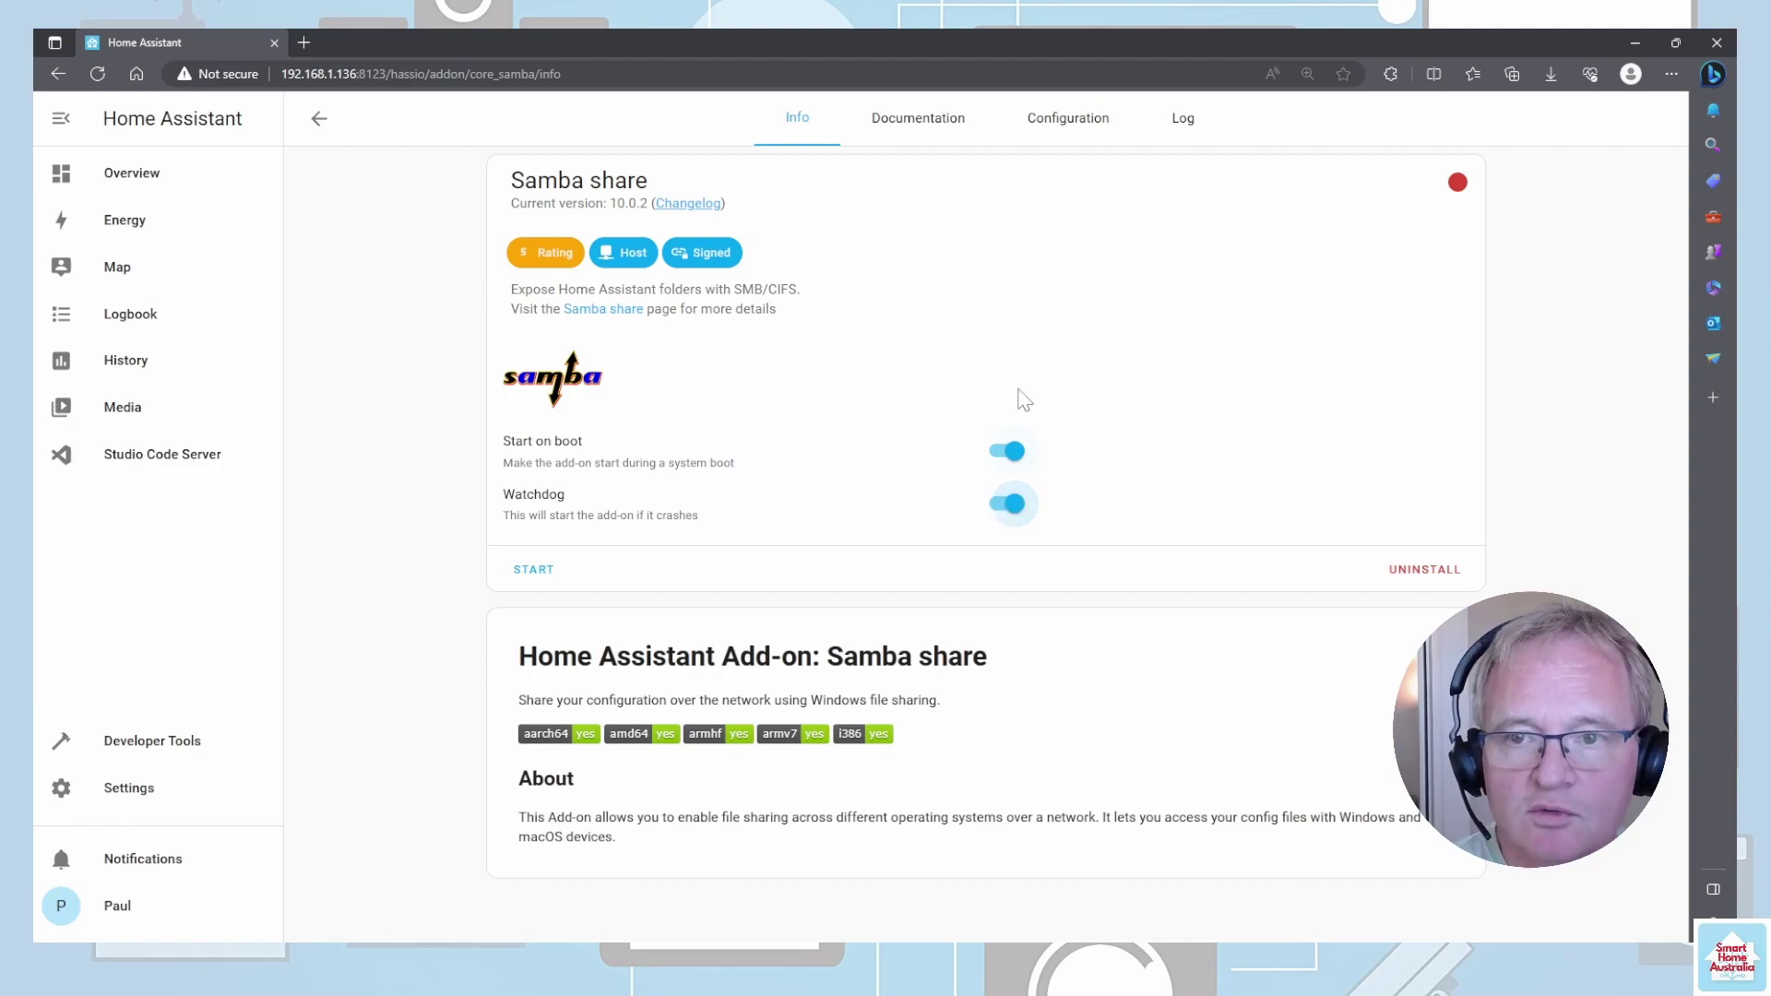
- Enter a Samba share password in its configuration, save, and start the add-on
{"action": "left_click", "coordinate": [1062, 128]}
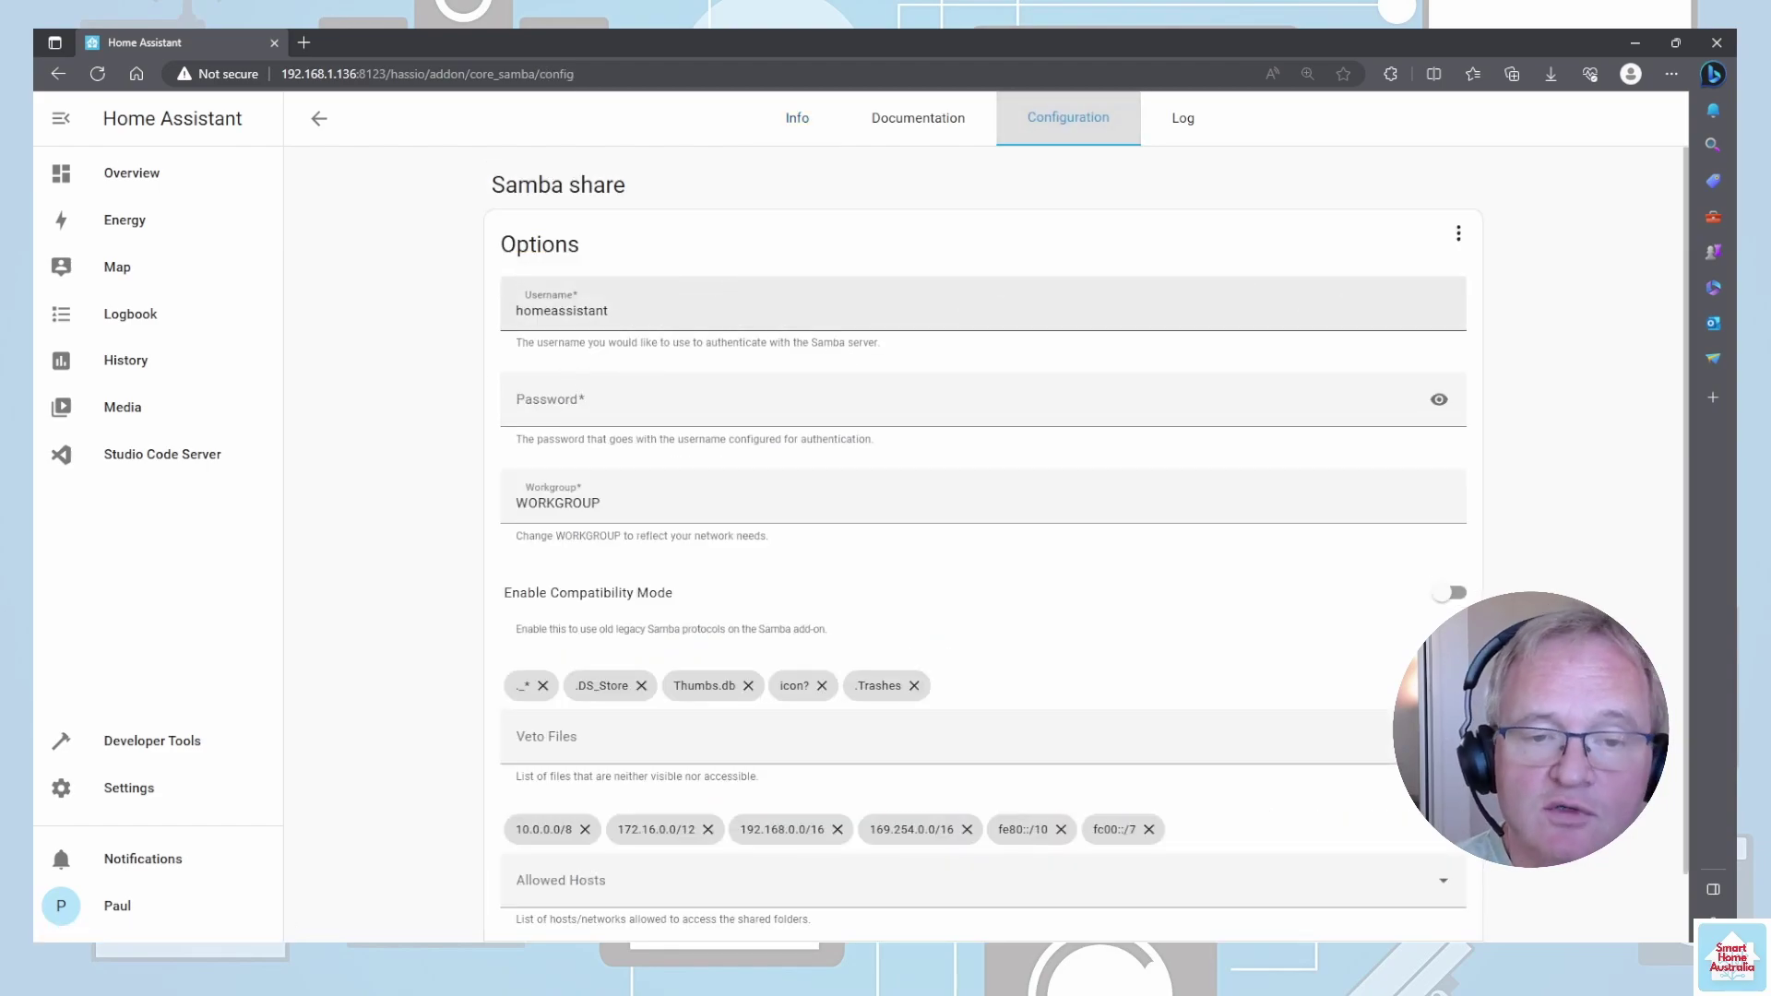
{"action": "left_click", "coordinate": [518, 404]}
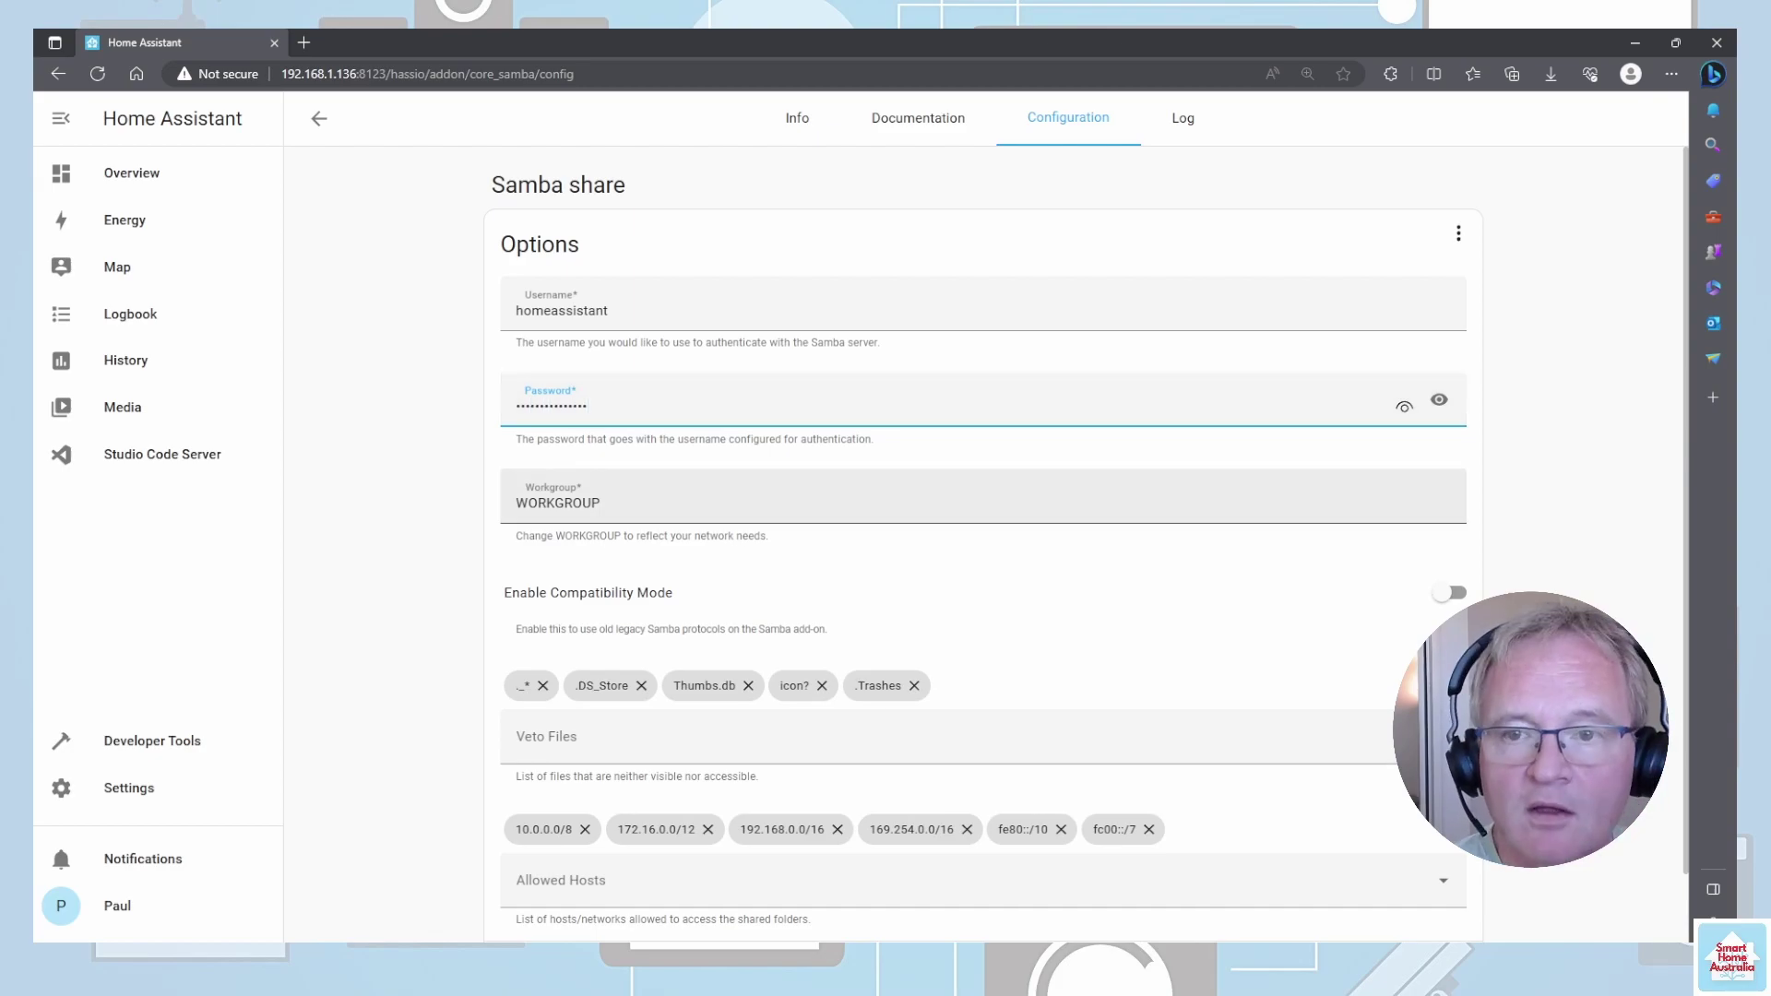
{"action": "scroll", "coordinate": [983, 554], "scroll_direction": "down", "scroll_amount": 1}
{"action": "left_click", "coordinate": [1435, 893]}
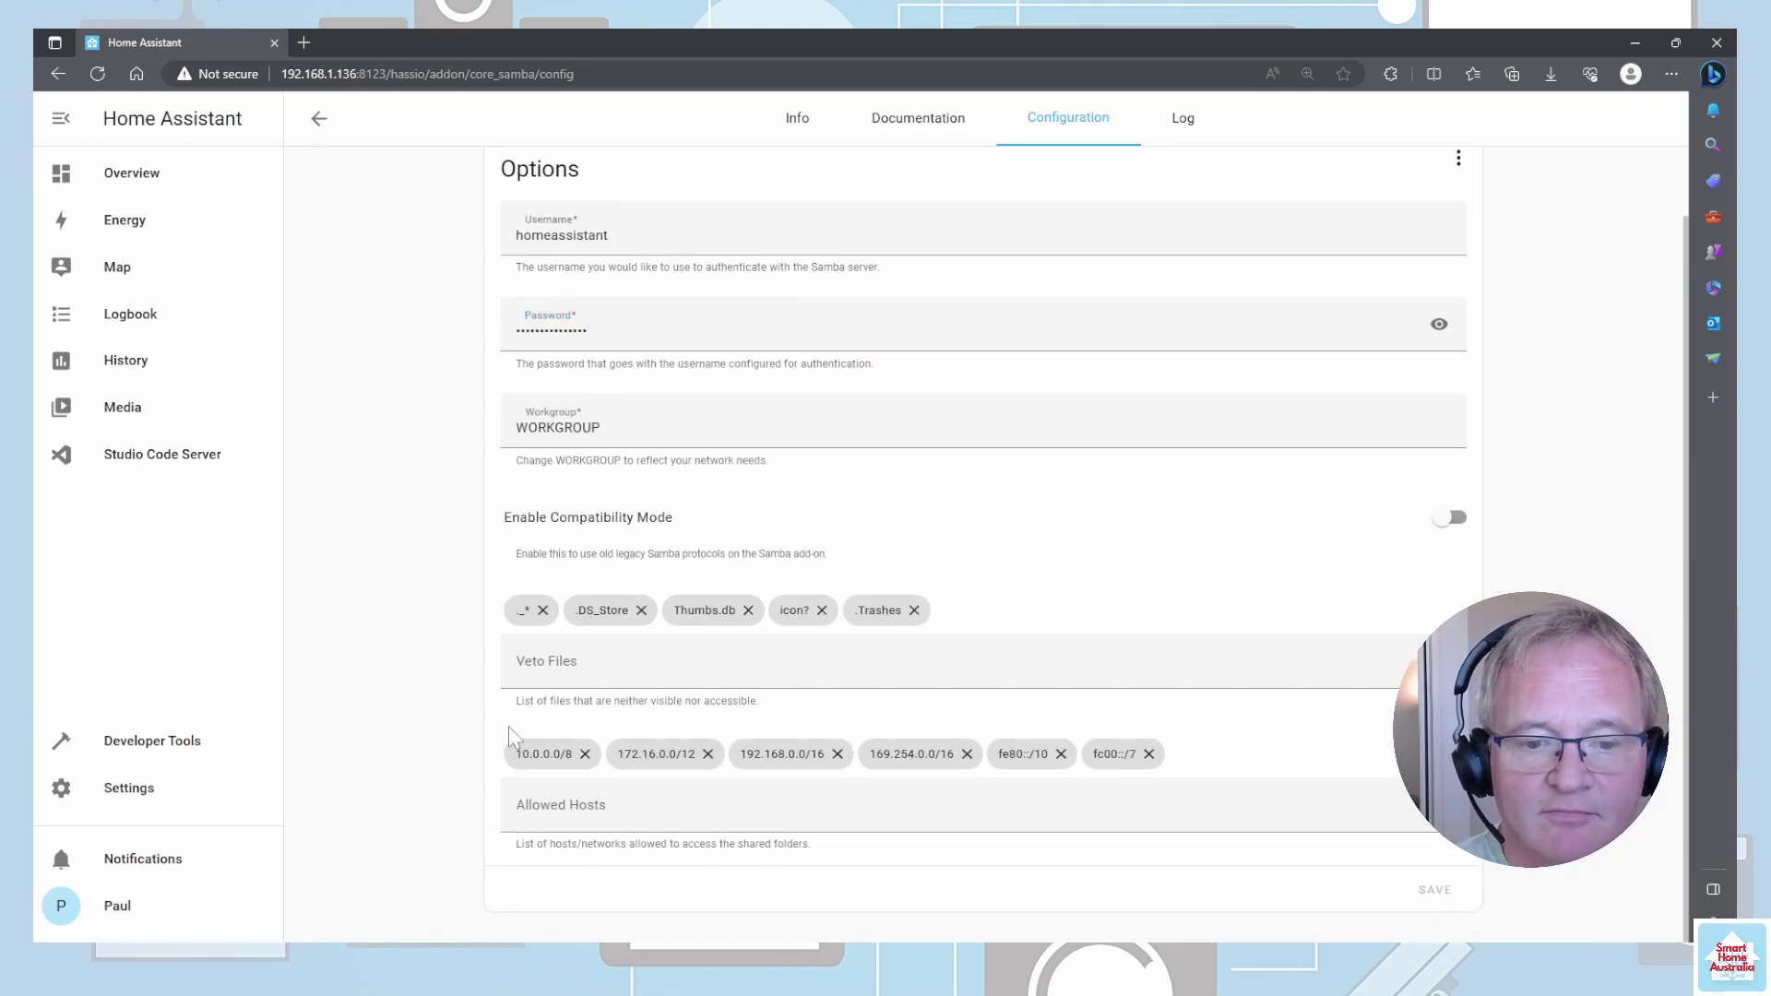
{"action": "left_click", "coordinate": [797, 118]}
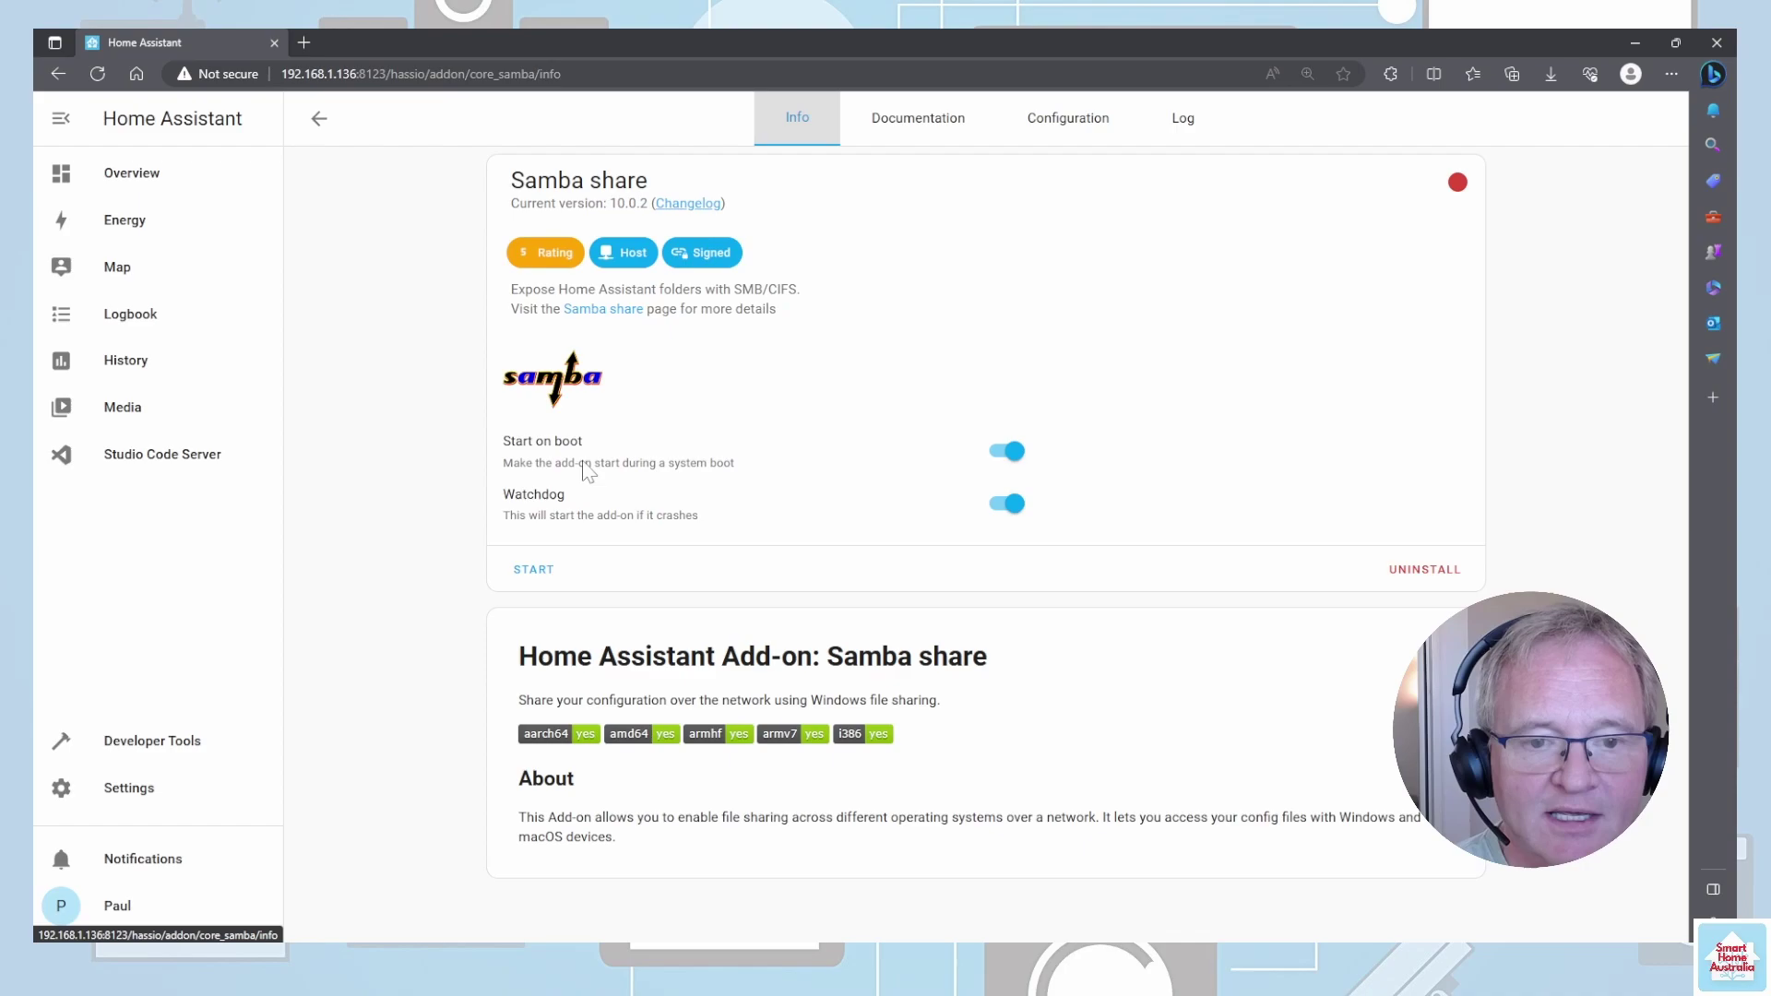
{"action": "left_click", "coordinate": [533, 569]}
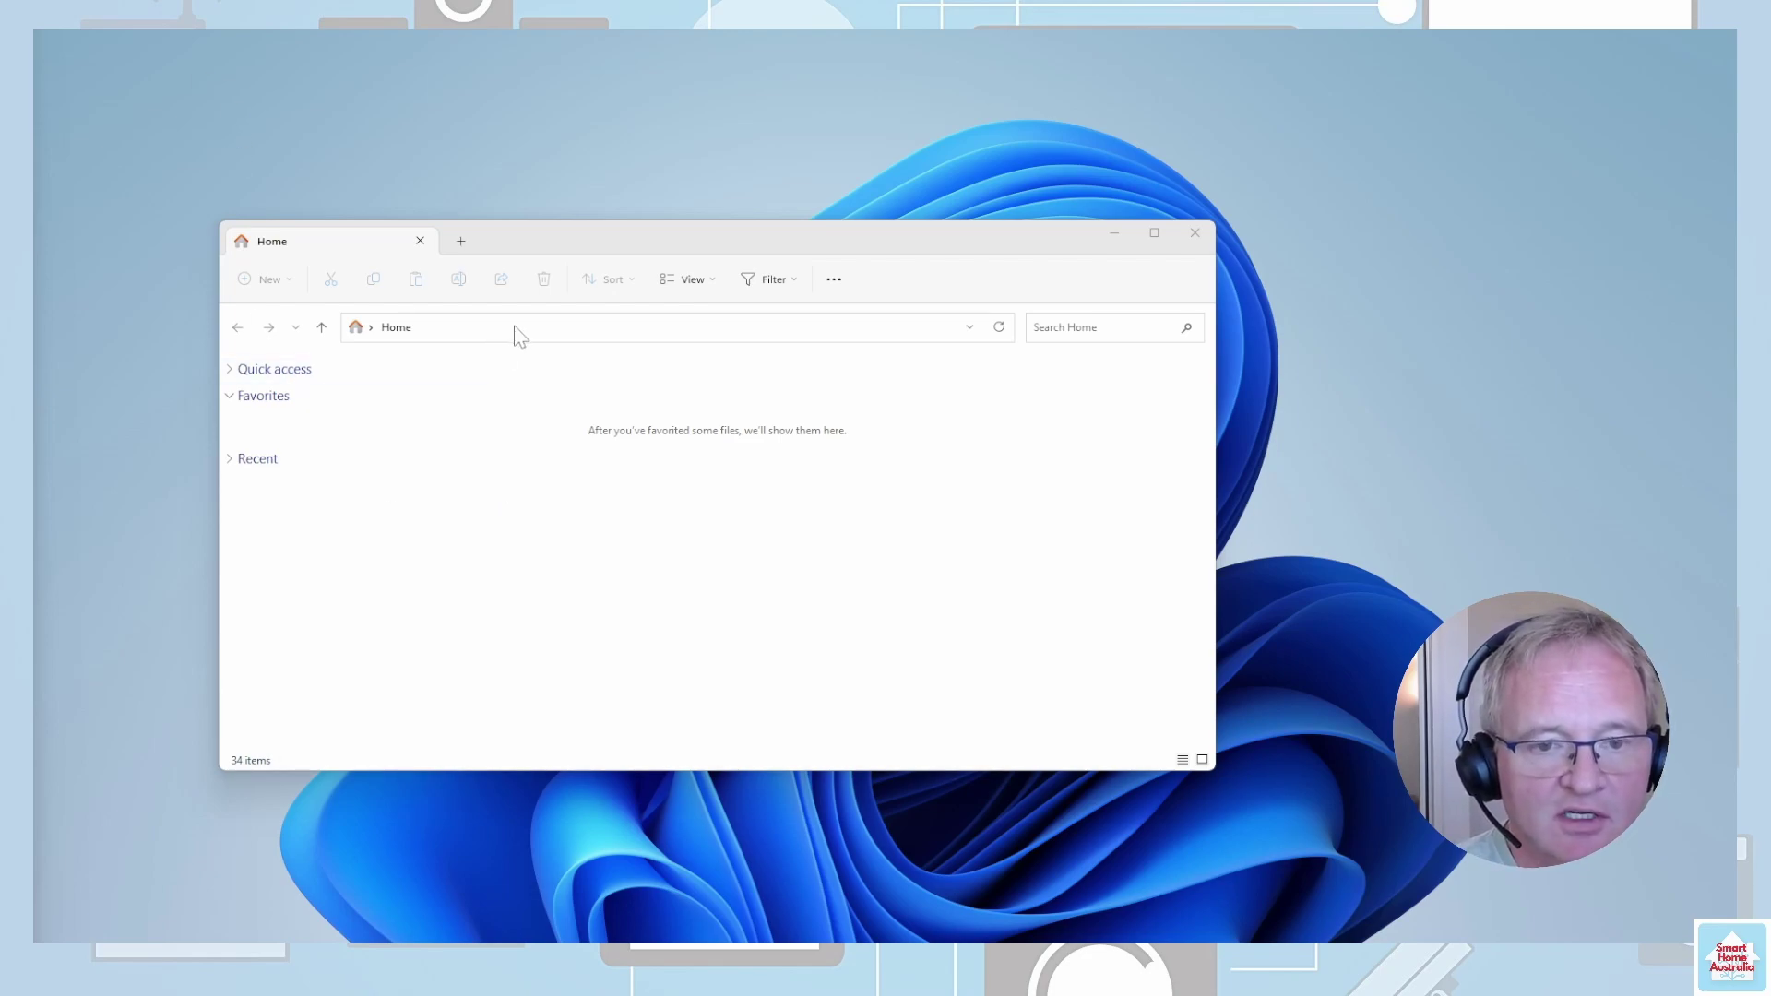
- Browse the network shares at \\192.168.1.136 in File Explorer, then return to the add-ons list
{"action": "left_click", "coordinate": [516, 328]}
{"action": "type", "text": "\\"}
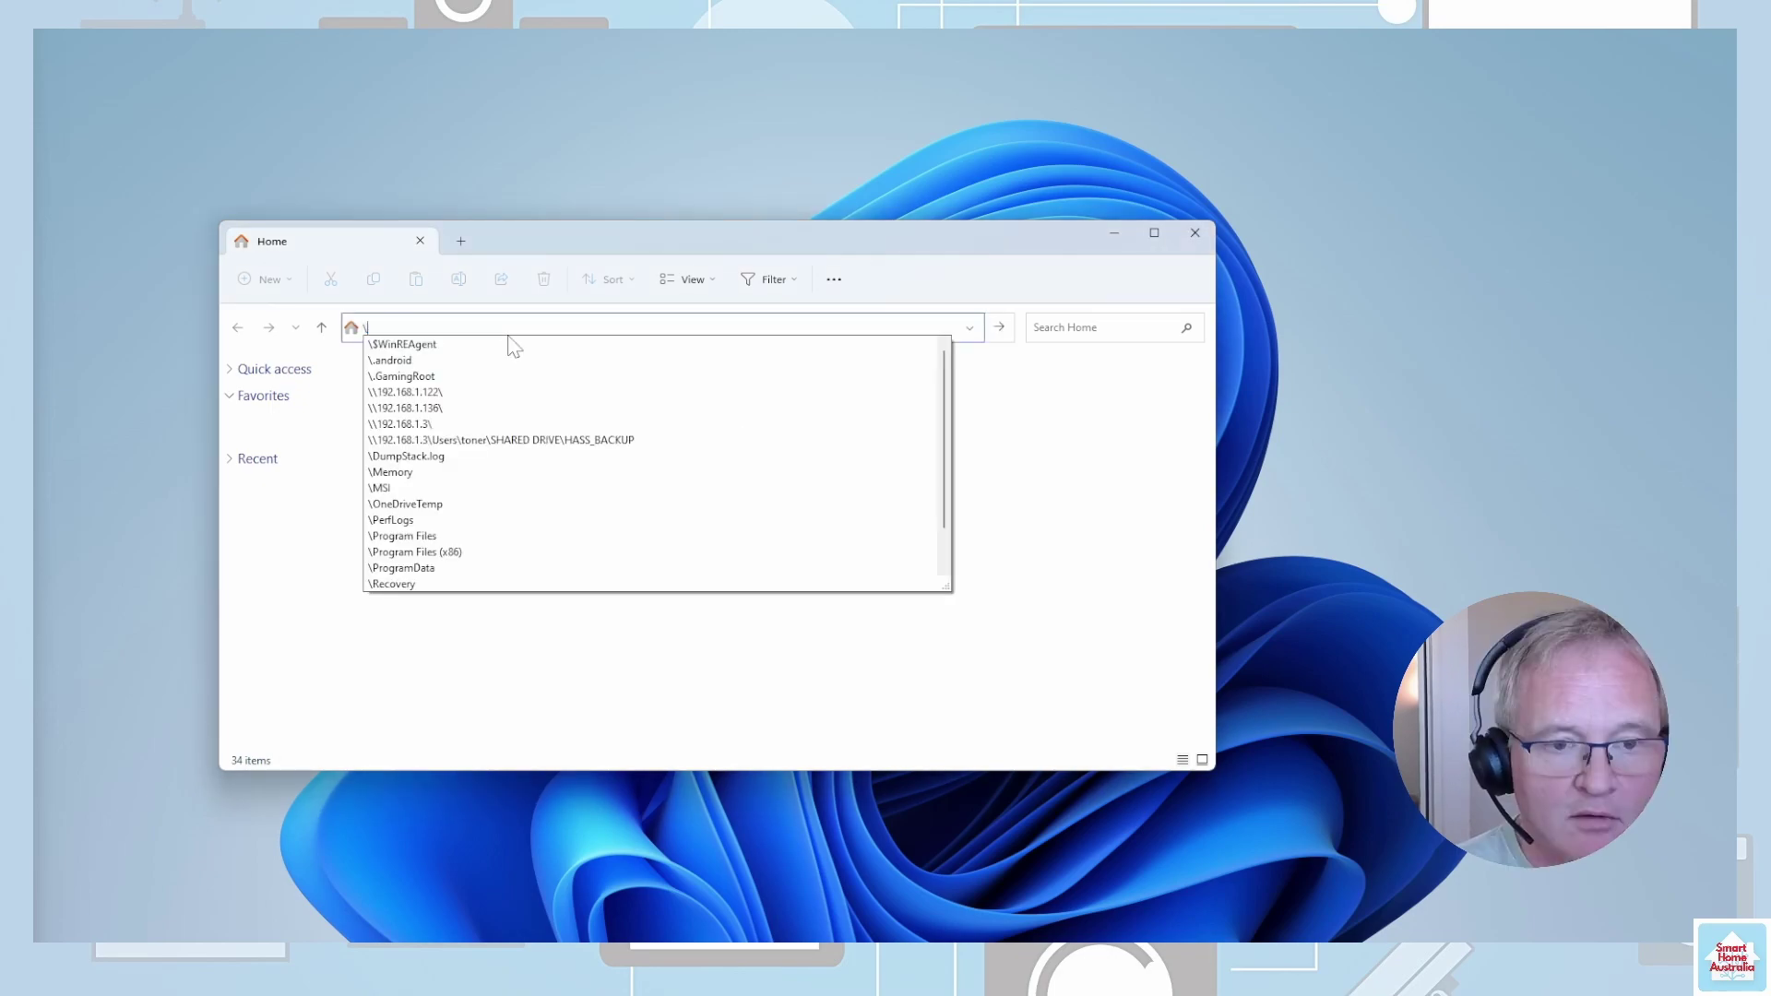
{"action": "type", "text": "\\192.168.1.136\\"}
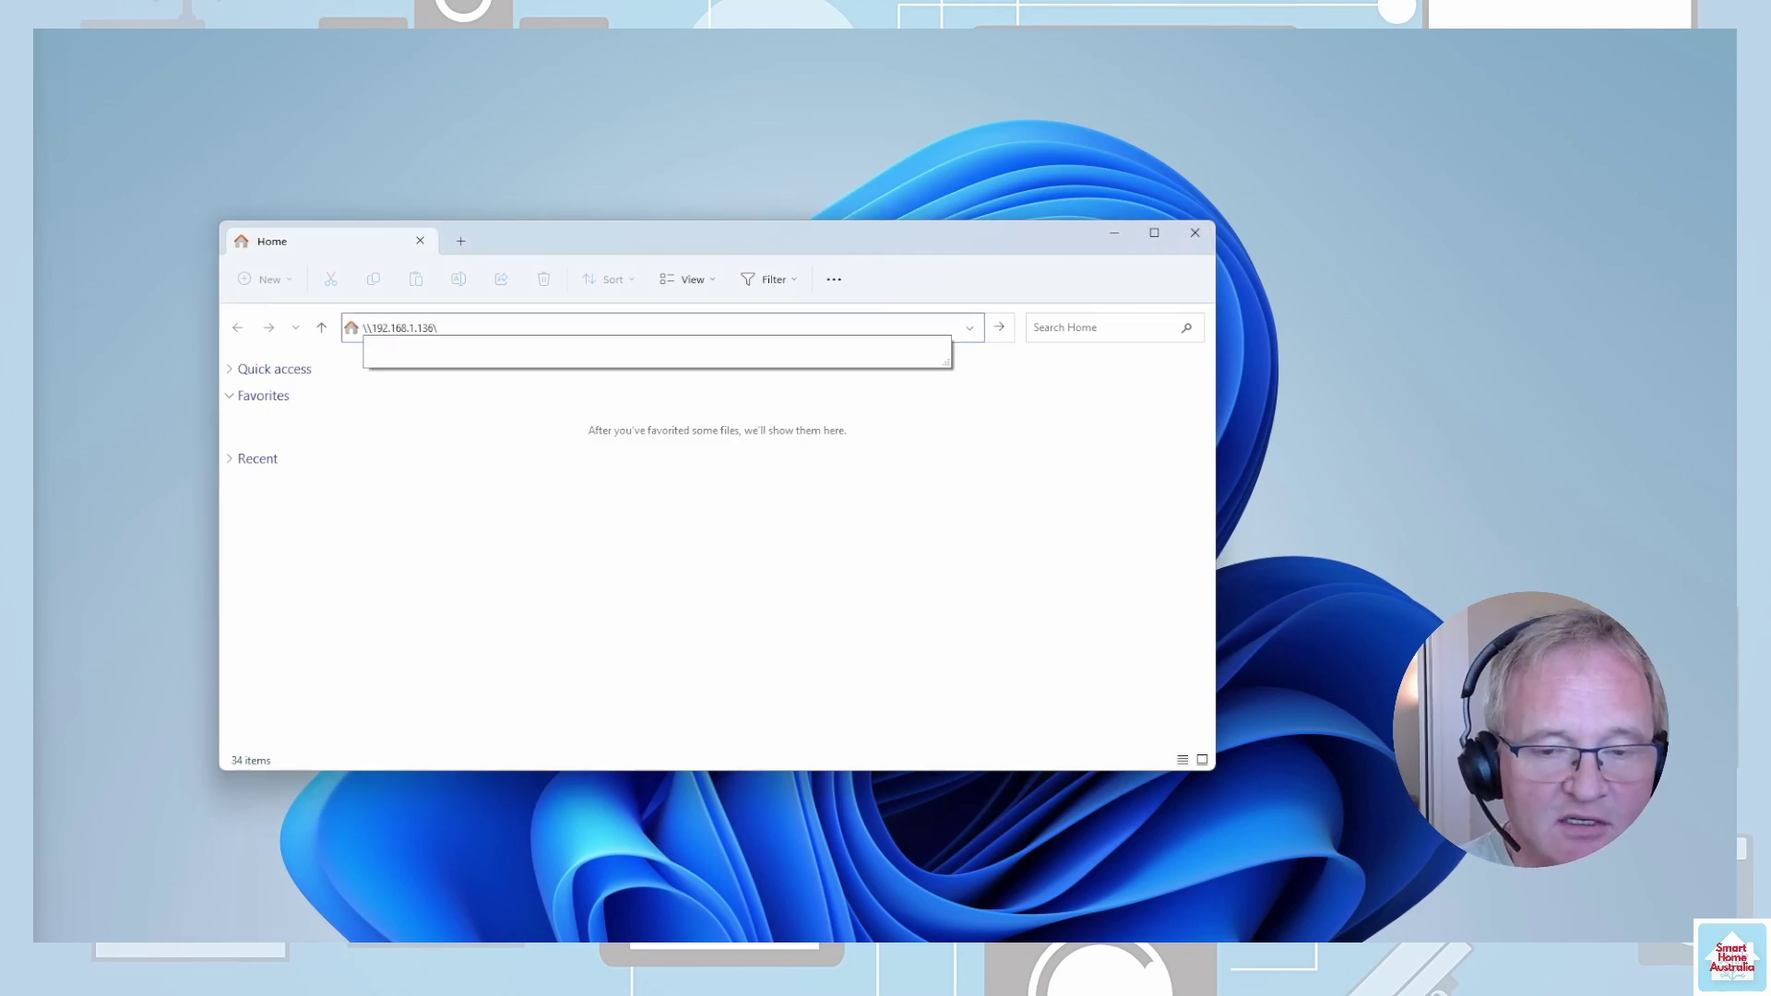
{"action": "key", "text": "Return"}
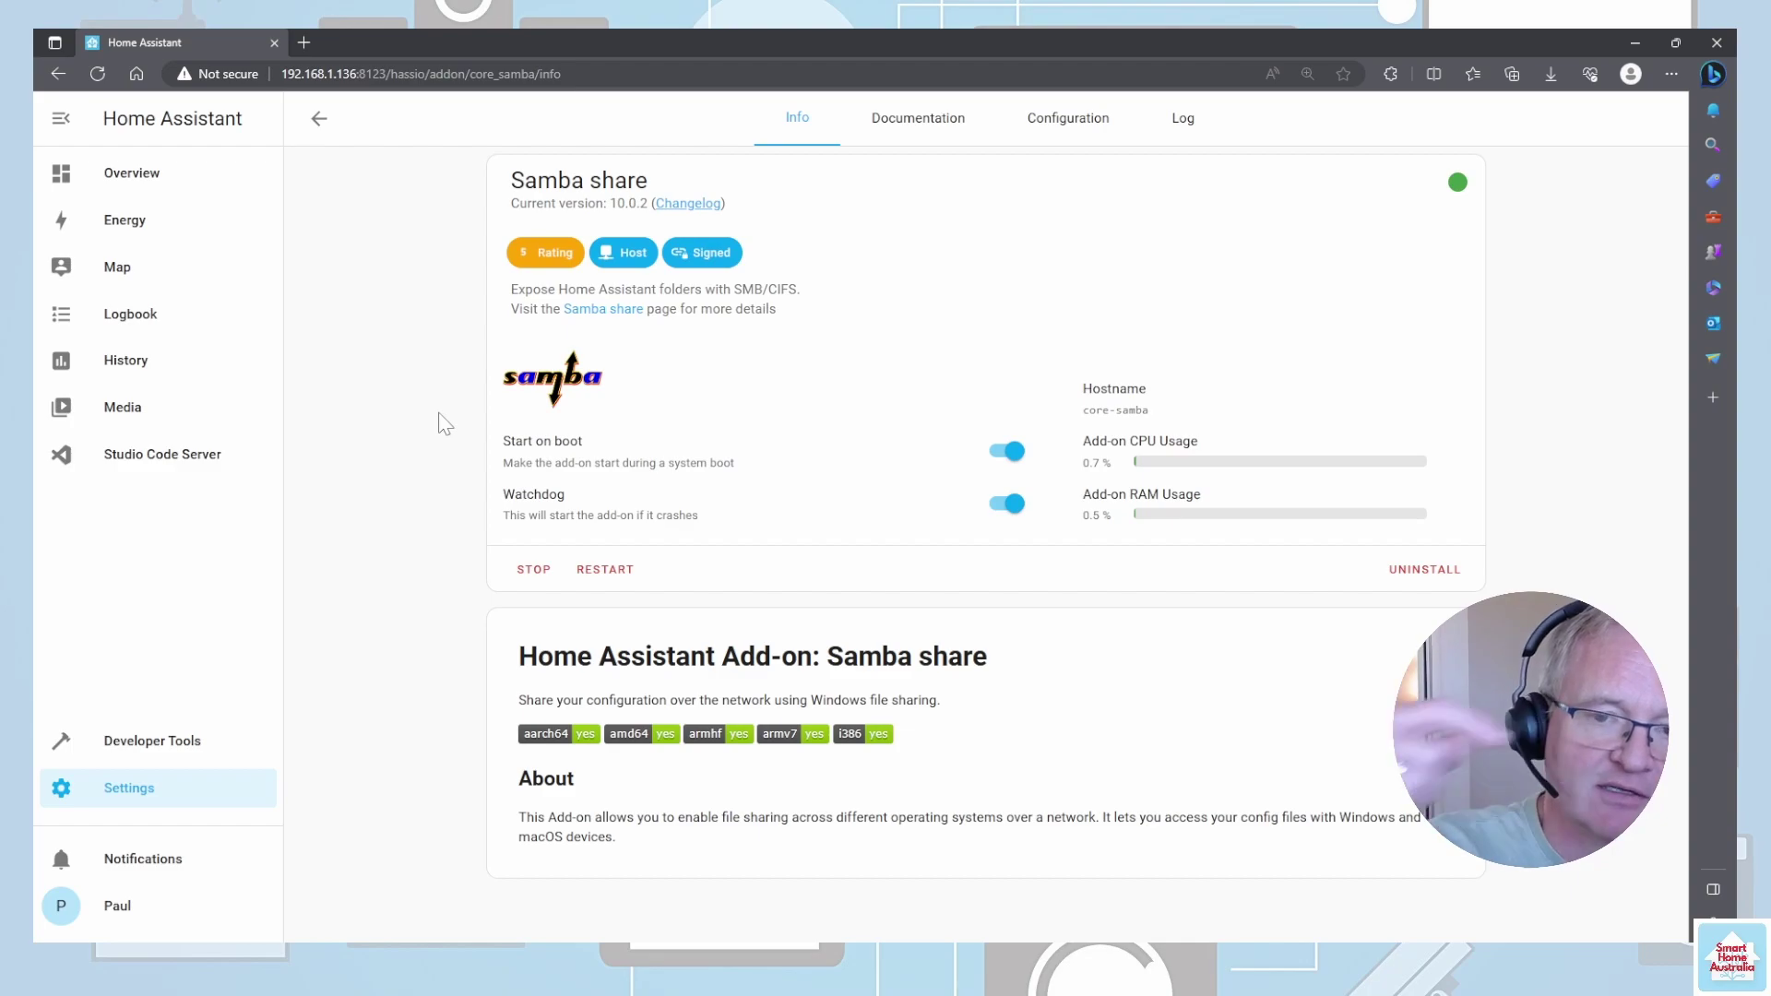
{"action": "key", "text": "alt+Left"}
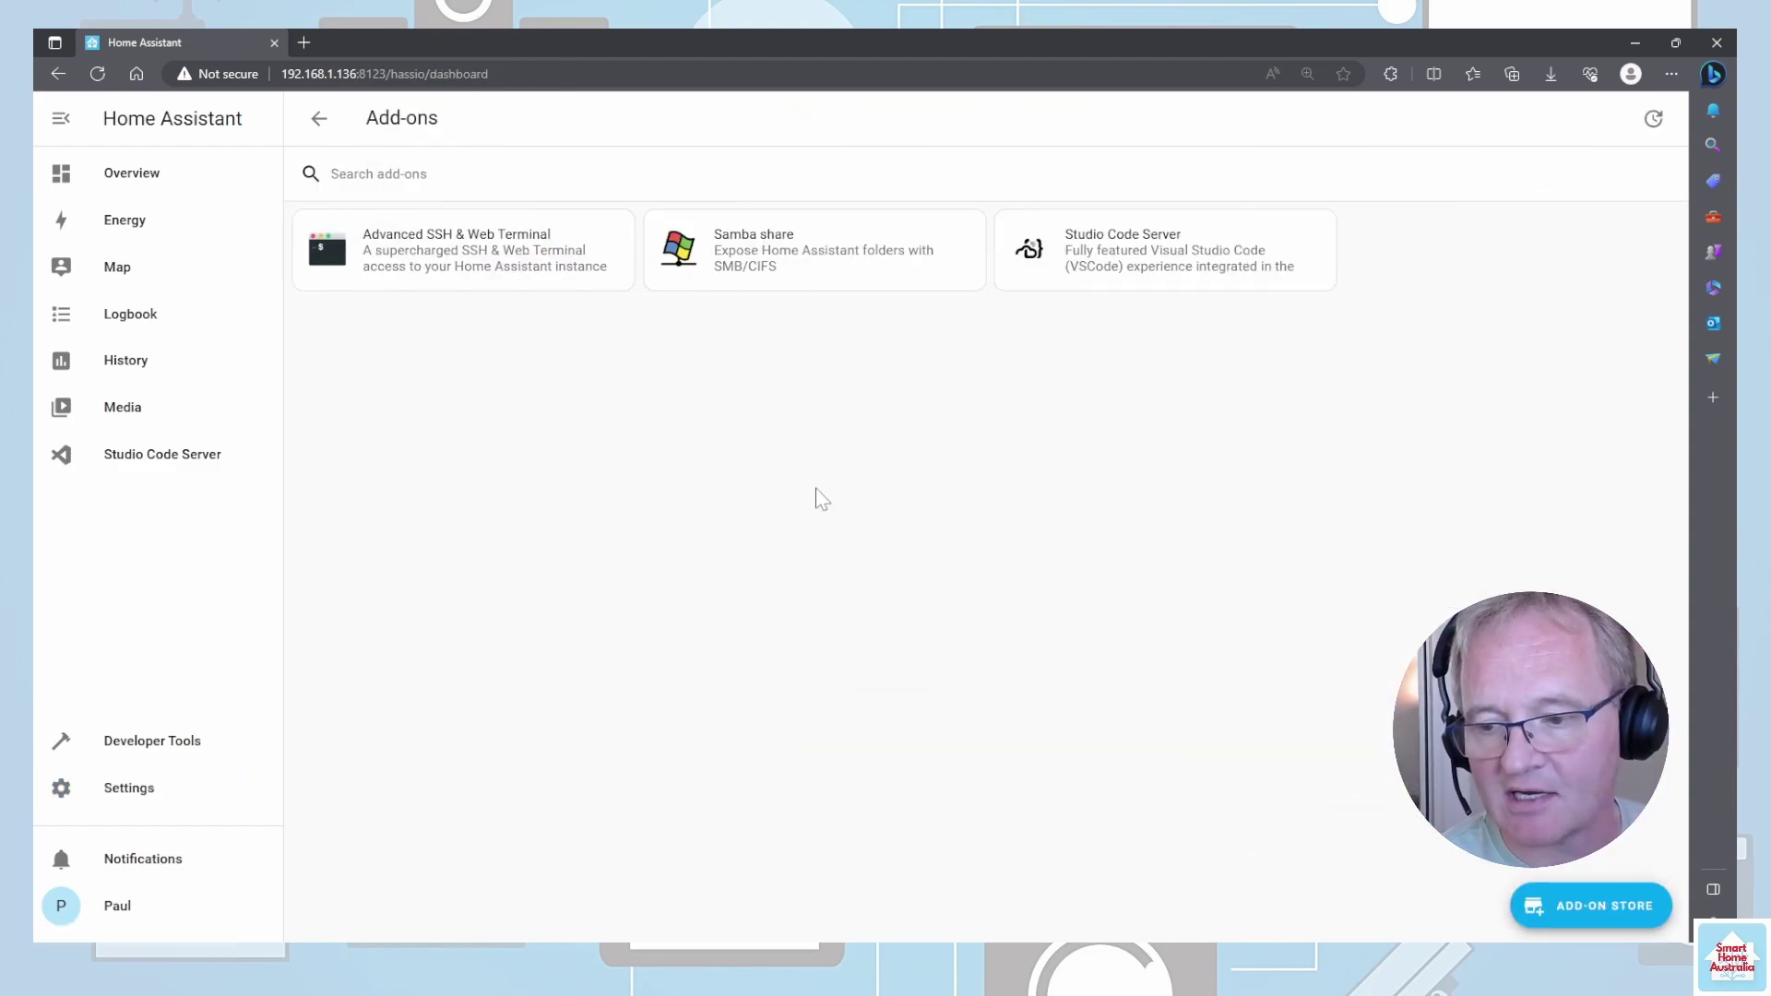
- Review the Add-on Store's repository list unchanged, then search the store for 'go'
{"action": "left_click", "coordinate": [1596, 899]}
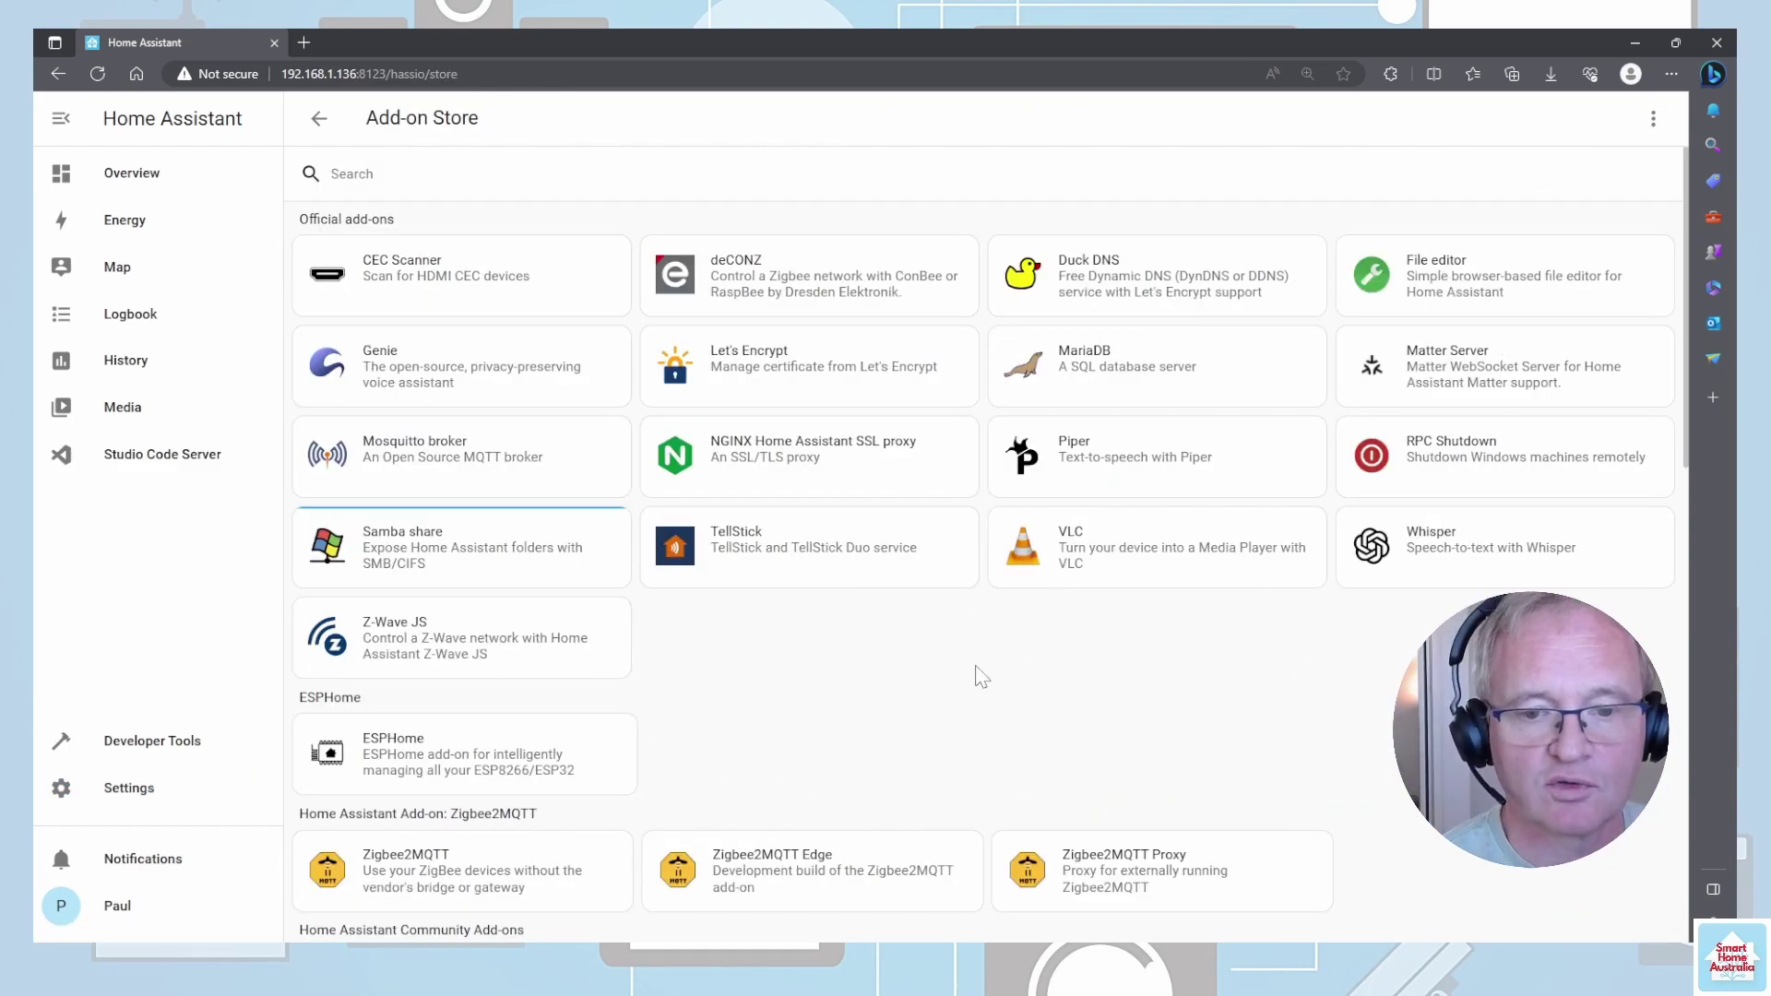
{"action": "left_click", "coordinate": [1656, 119]}
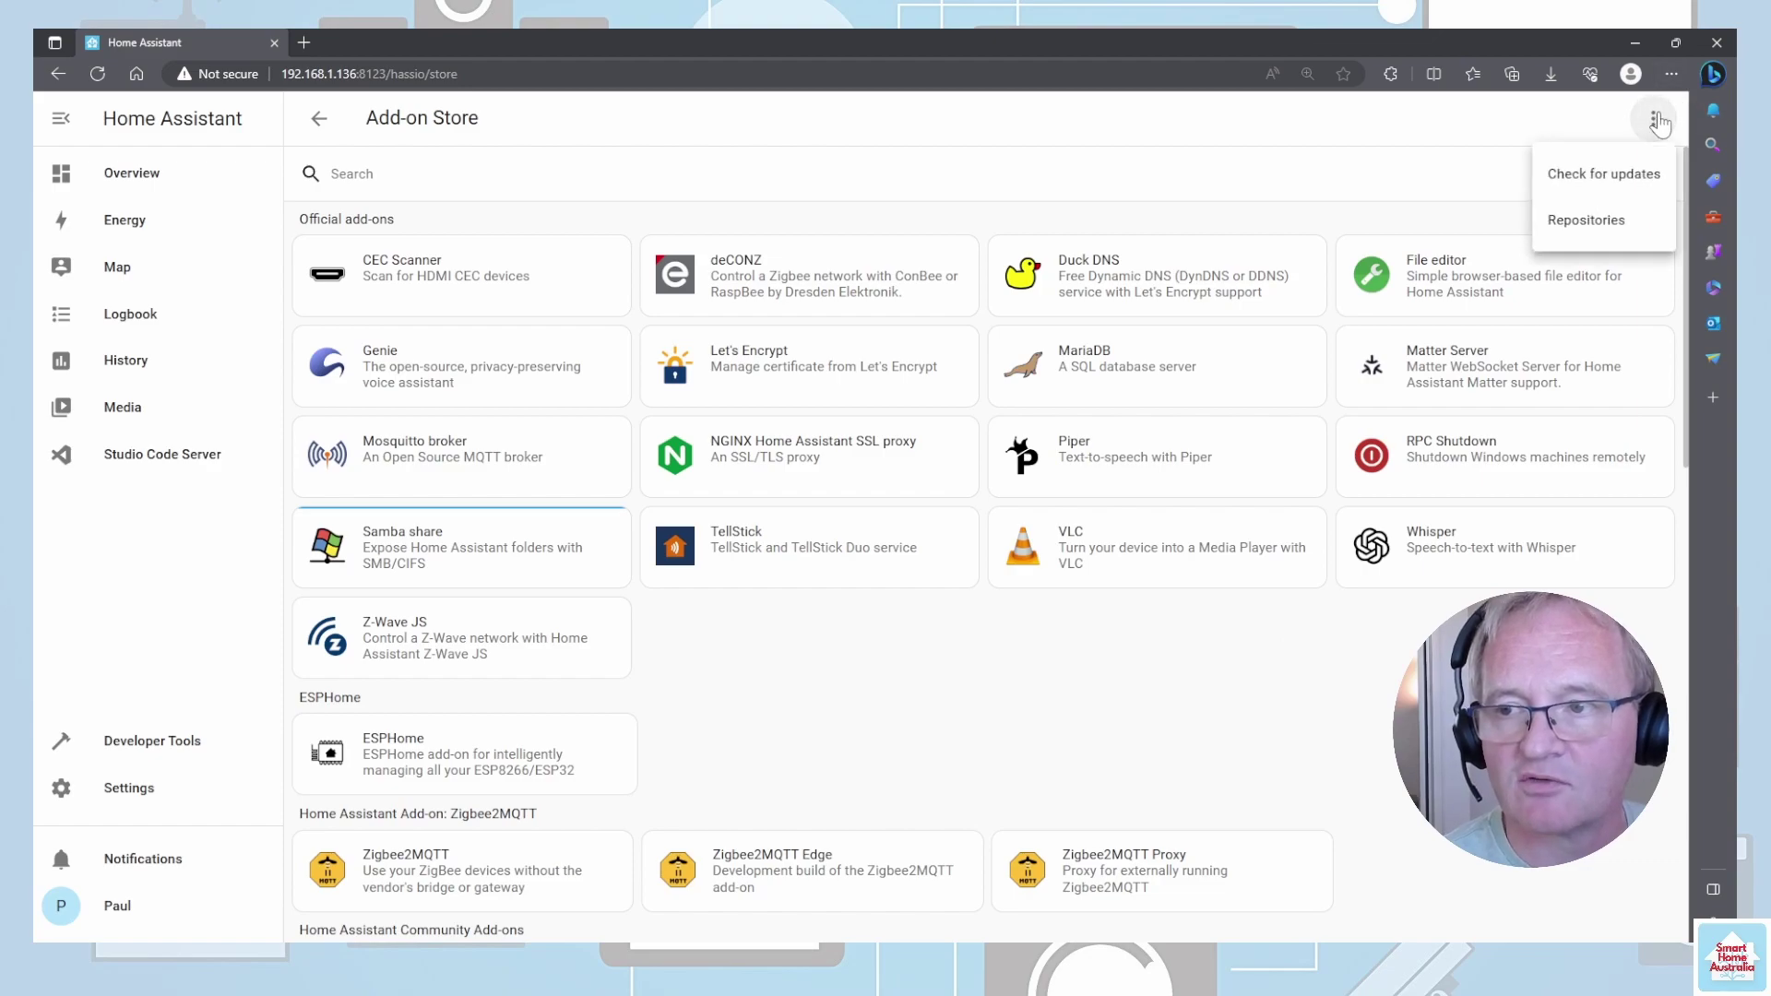
{"action": "left_click", "coordinate": [1585, 221]}
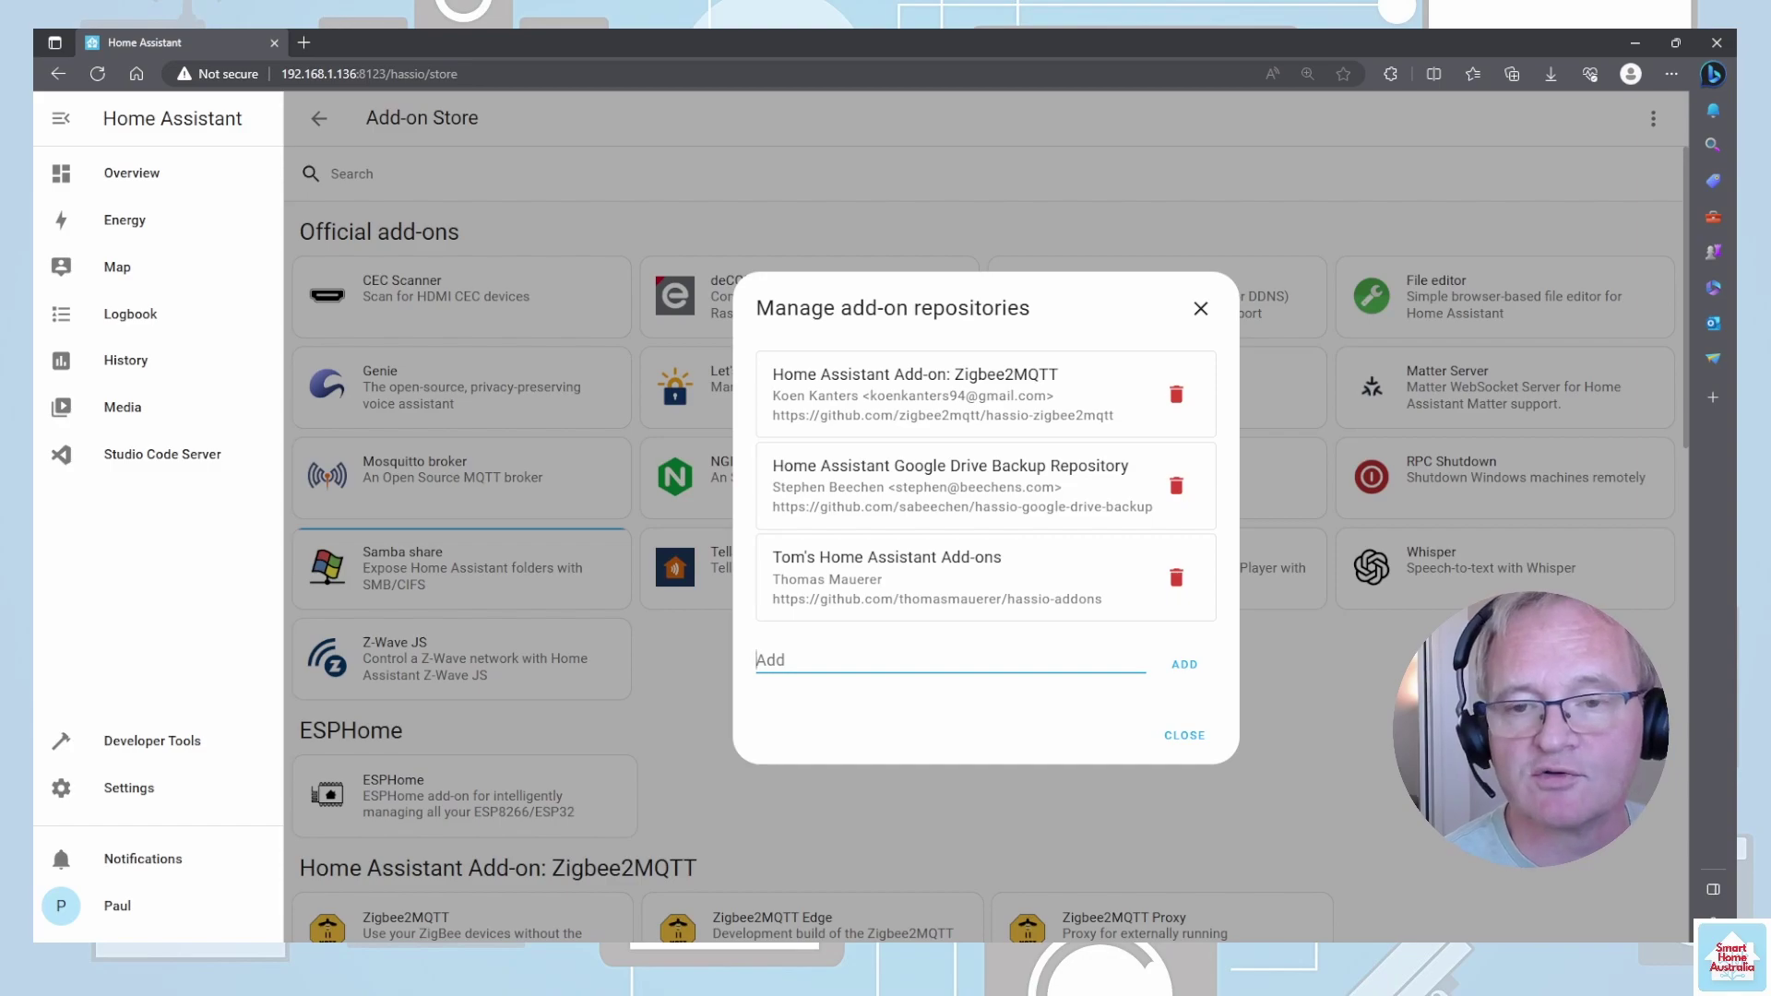
{"action": "left_click", "coordinate": [1175, 737]}
{"action": "left_click", "coordinate": [407, 151]}
{"action": "type", "text": "g"}
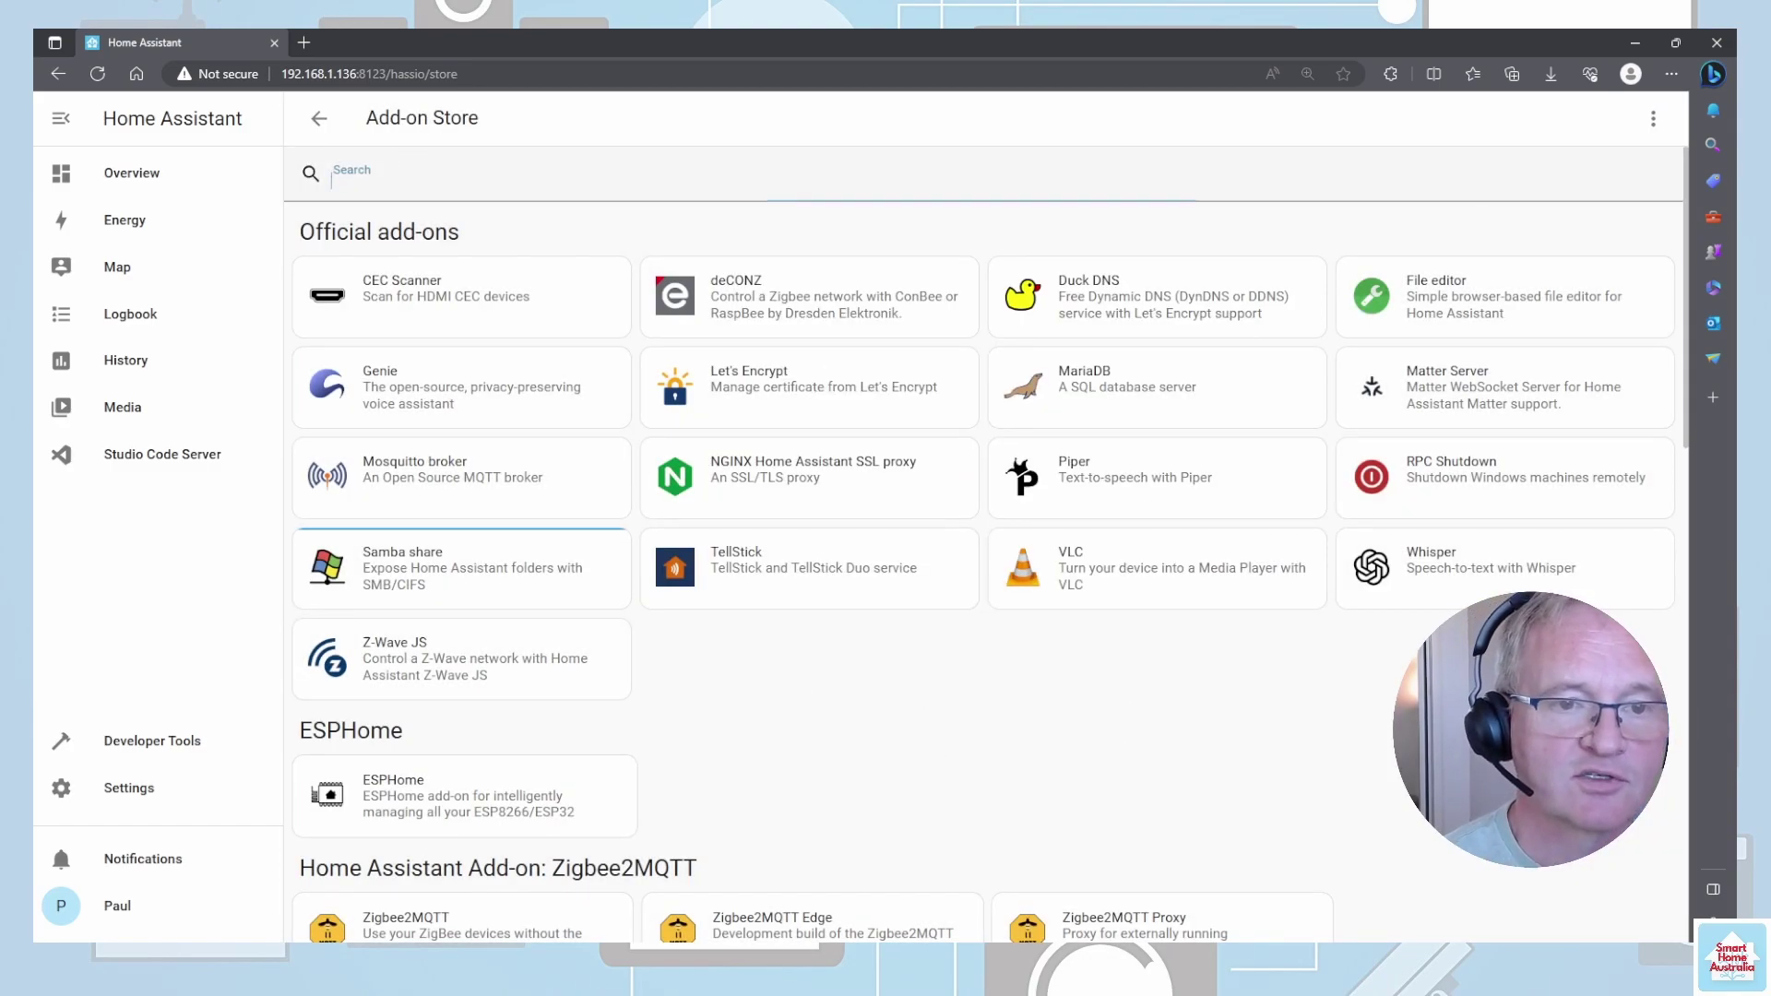
{"action": "type", "text": "o"}
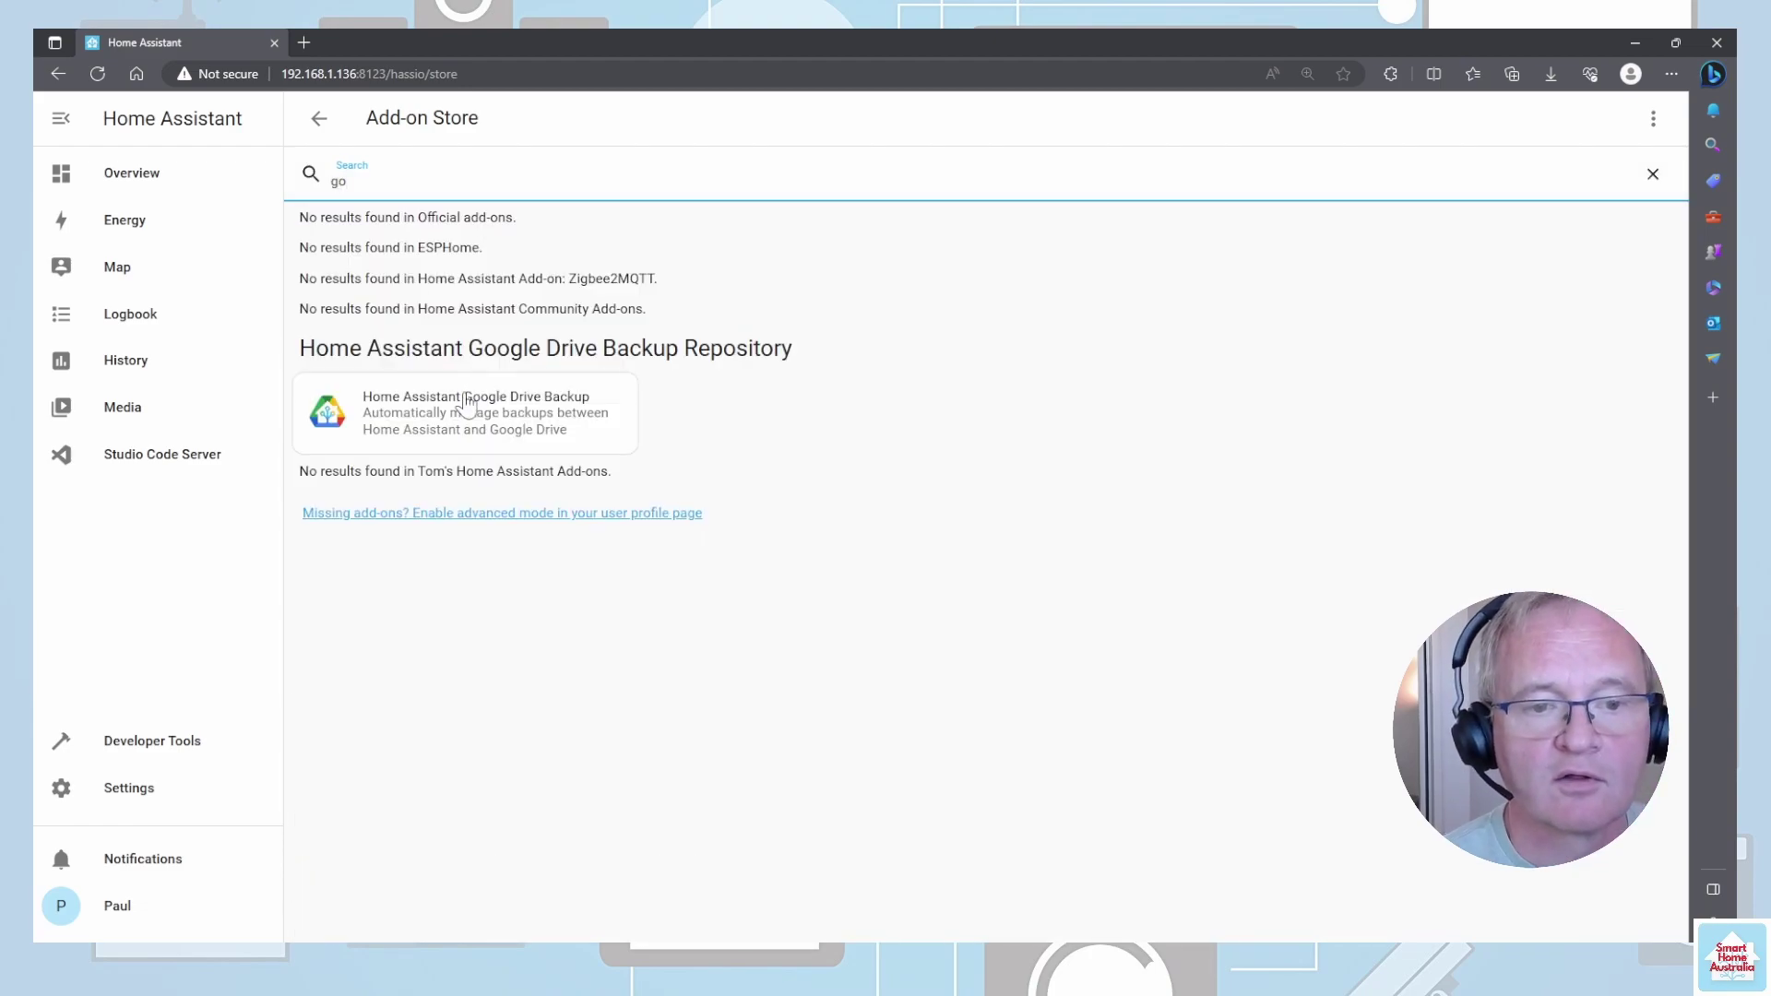
- Turn on Watchdog and Show in sidebar for Google Drive Backup, then view its 4-backup, 3-day options
{"action": "left_click", "coordinate": [457, 409]}
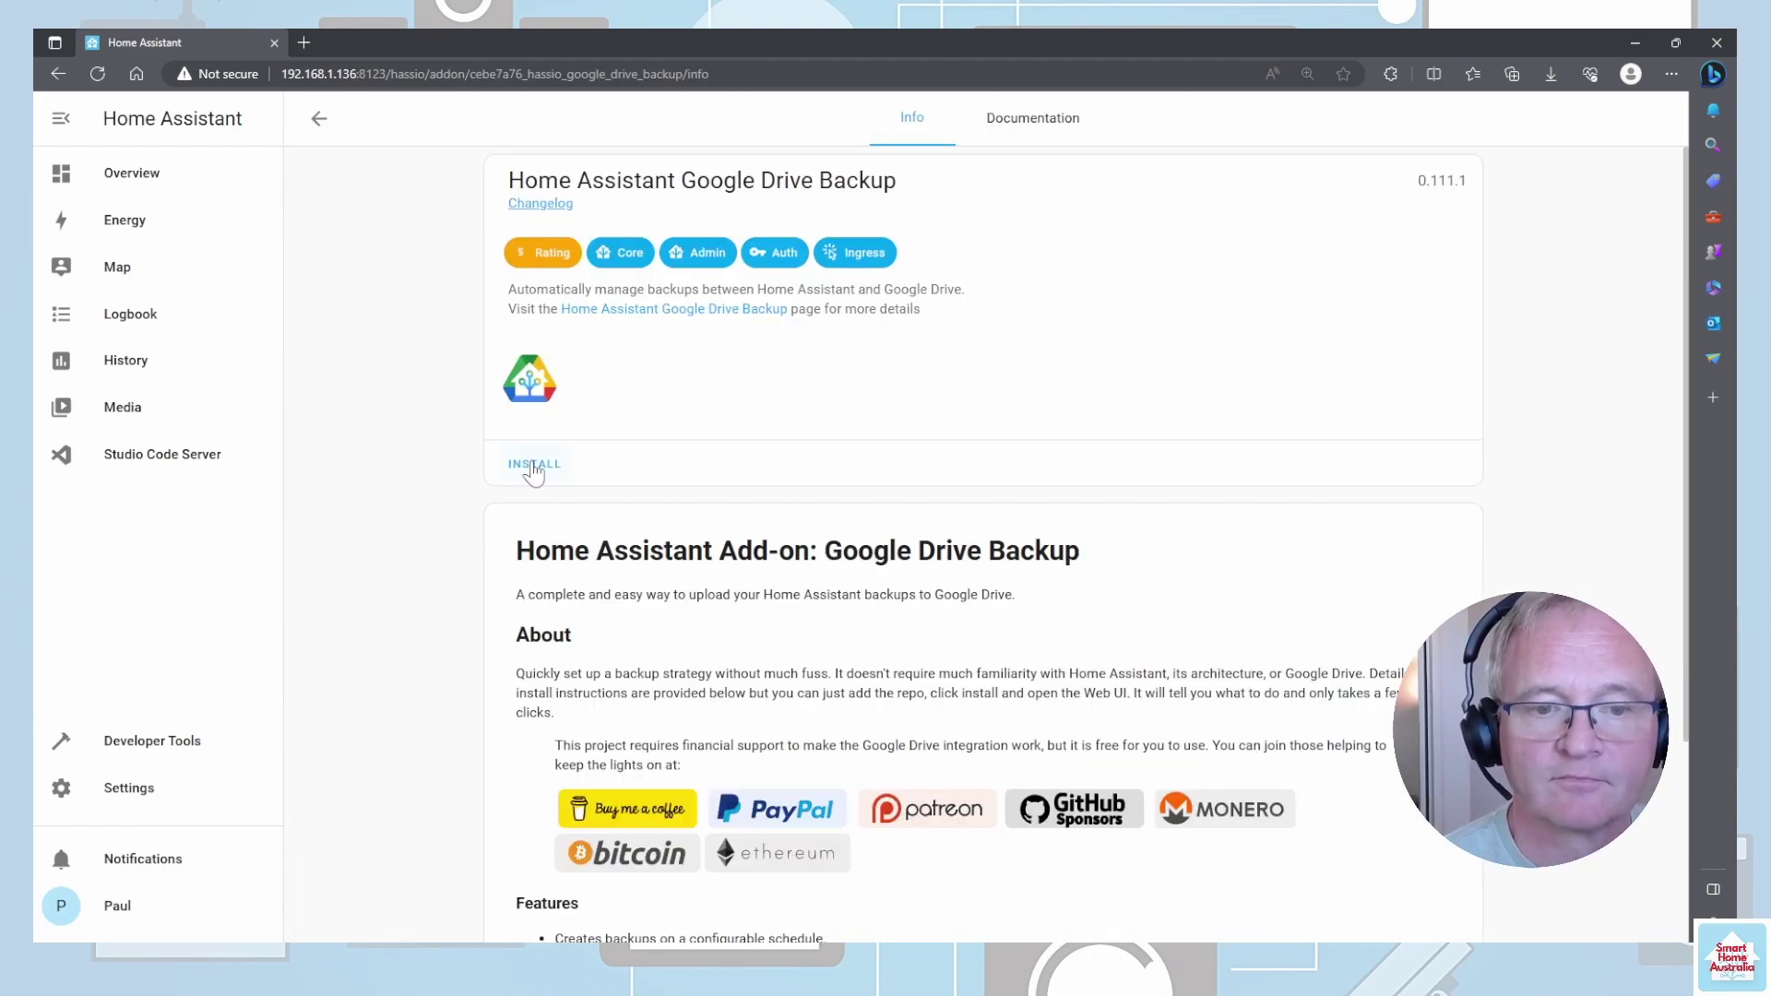
{"action": "key", "text": "ctrl+plus"}
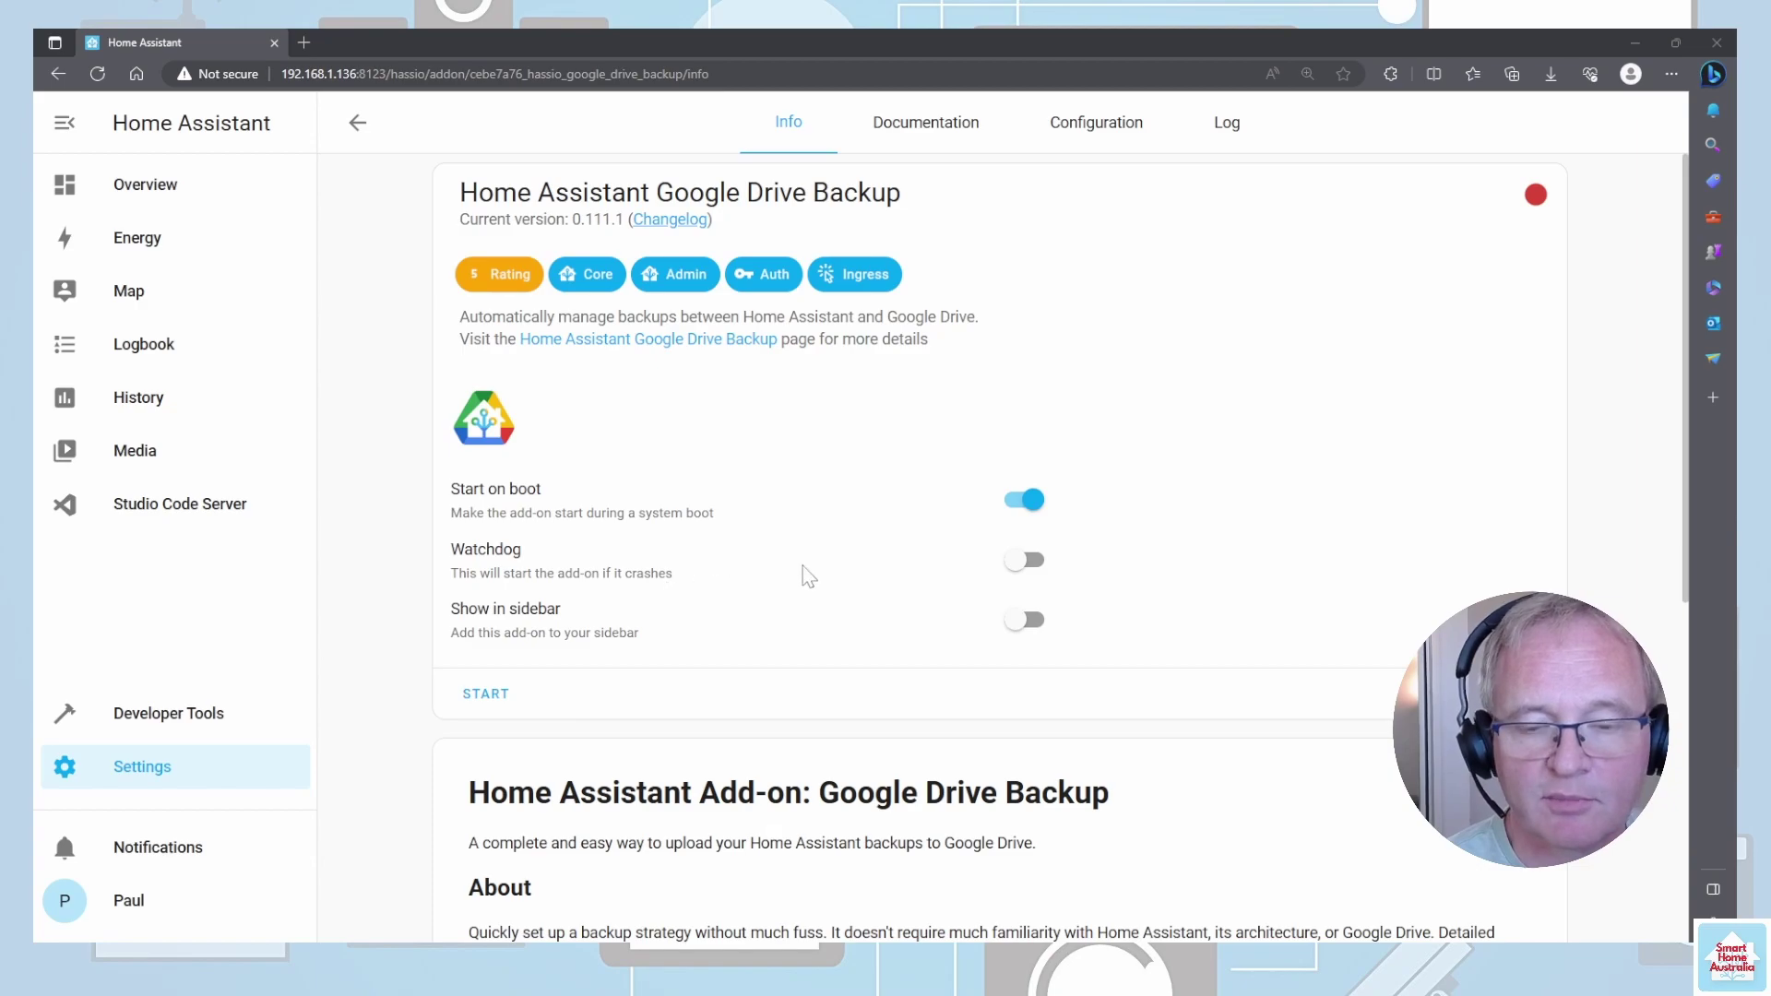
{"action": "left_click", "coordinate": [1023, 571]}
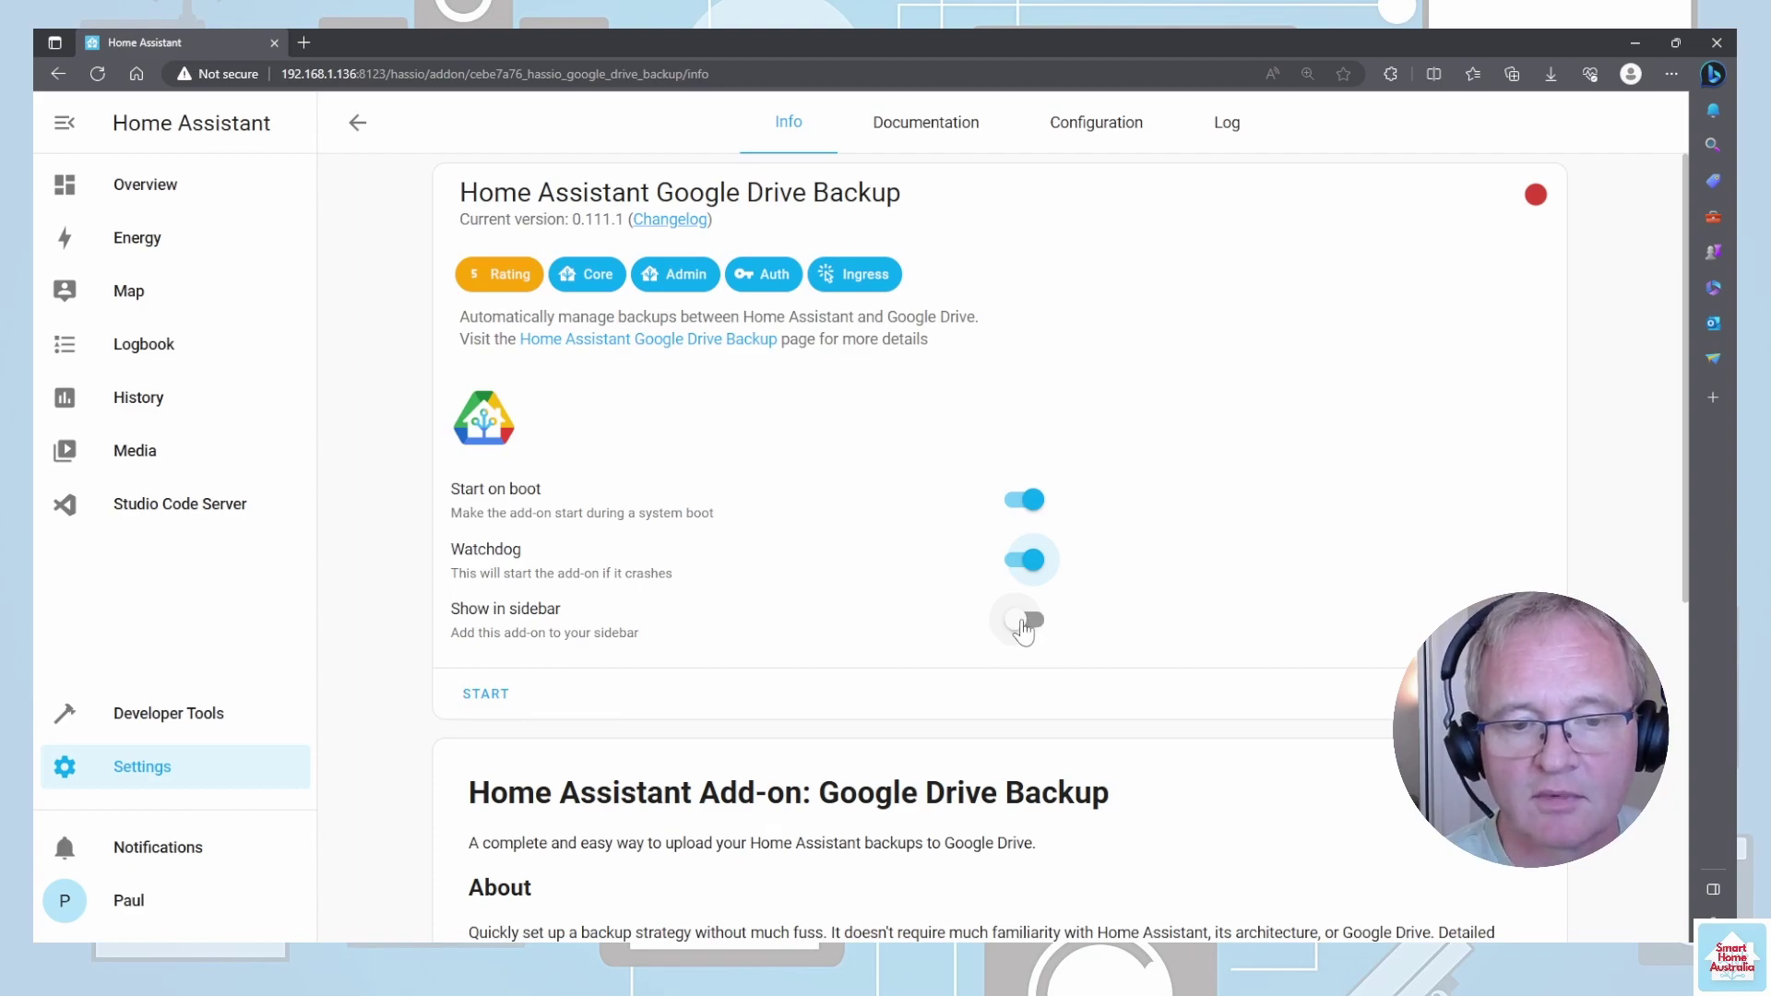
{"action": "left_click", "coordinate": [1021, 630]}
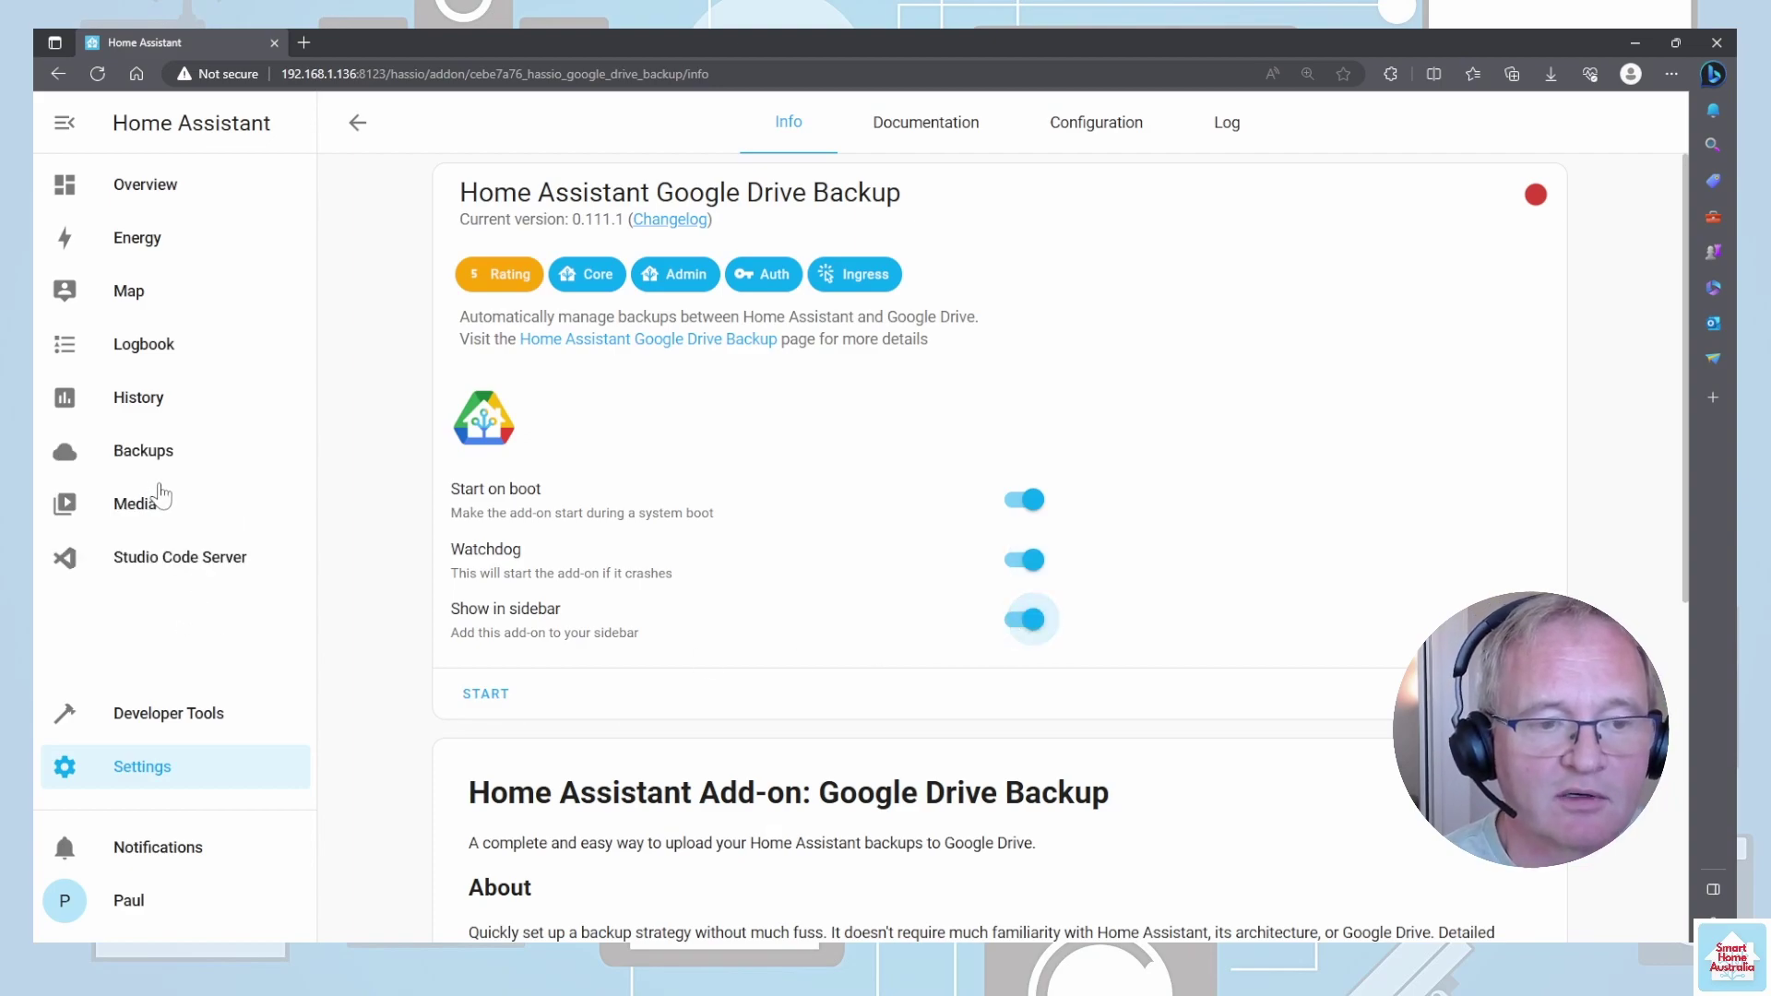
{"action": "left_click", "coordinate": [1120, 146]}
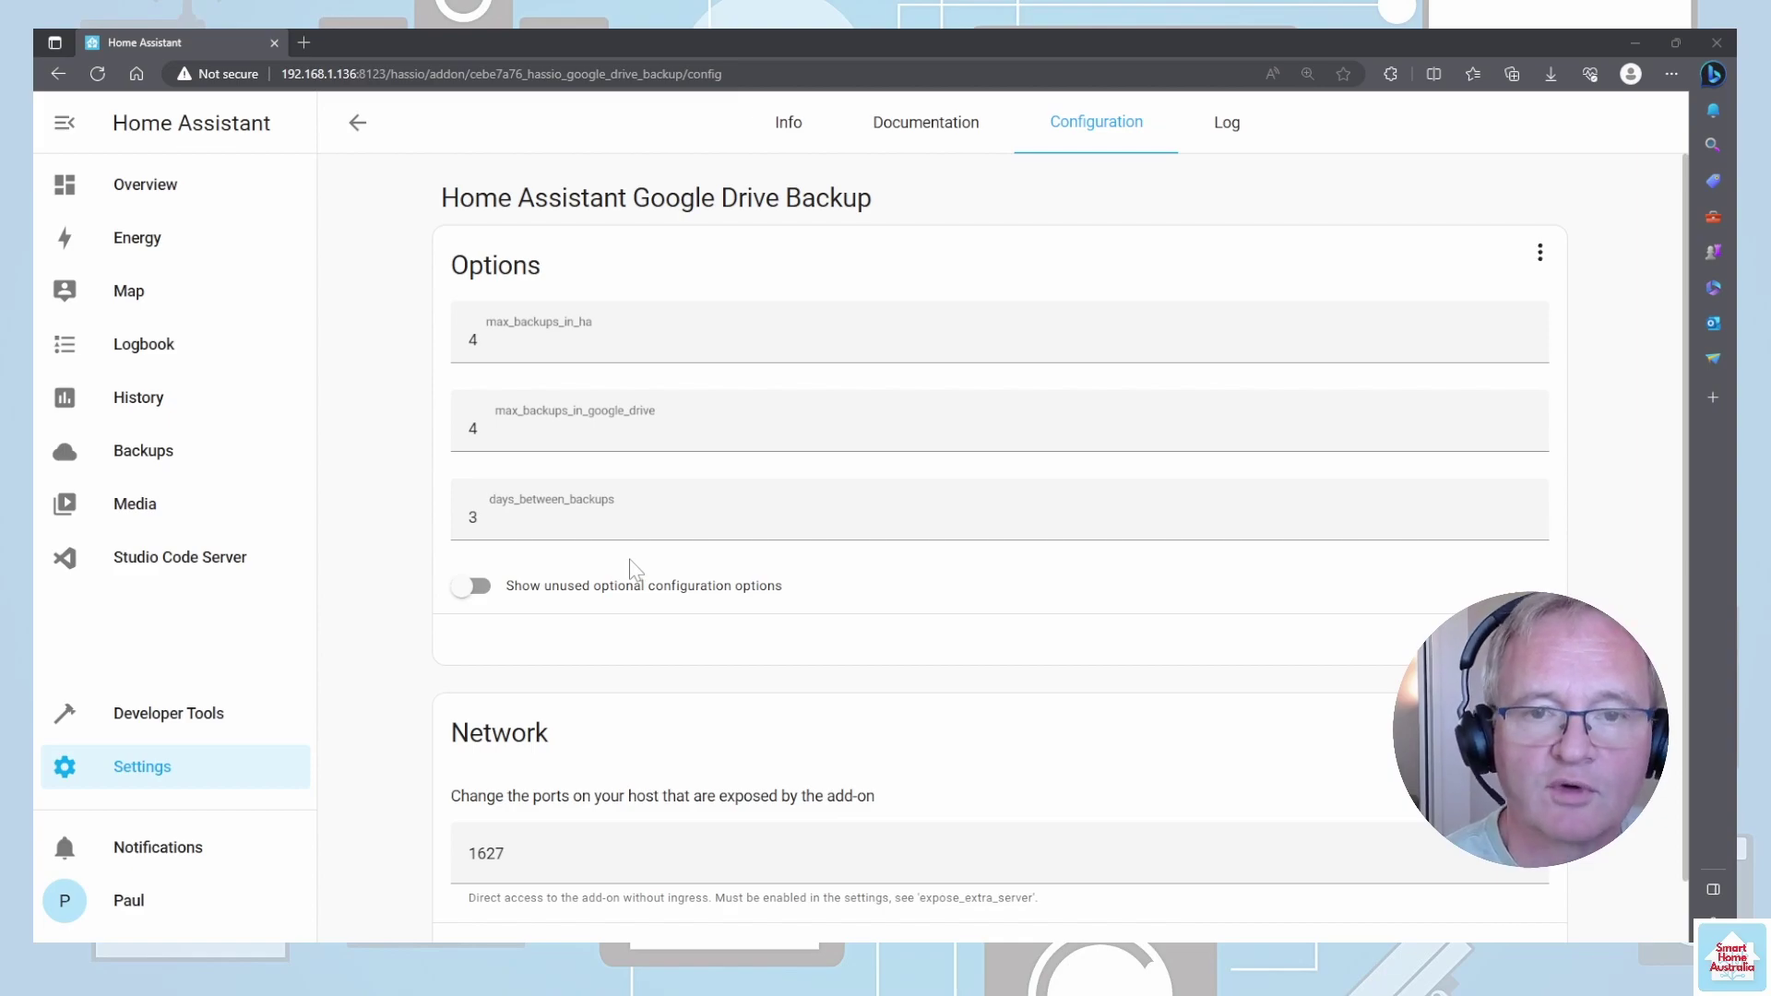
- Start Google Drive Backup from its Info tab, open the web UI, and begin Google Drive authentication
{"action": "left_click", "coordinate": [799, 129]}
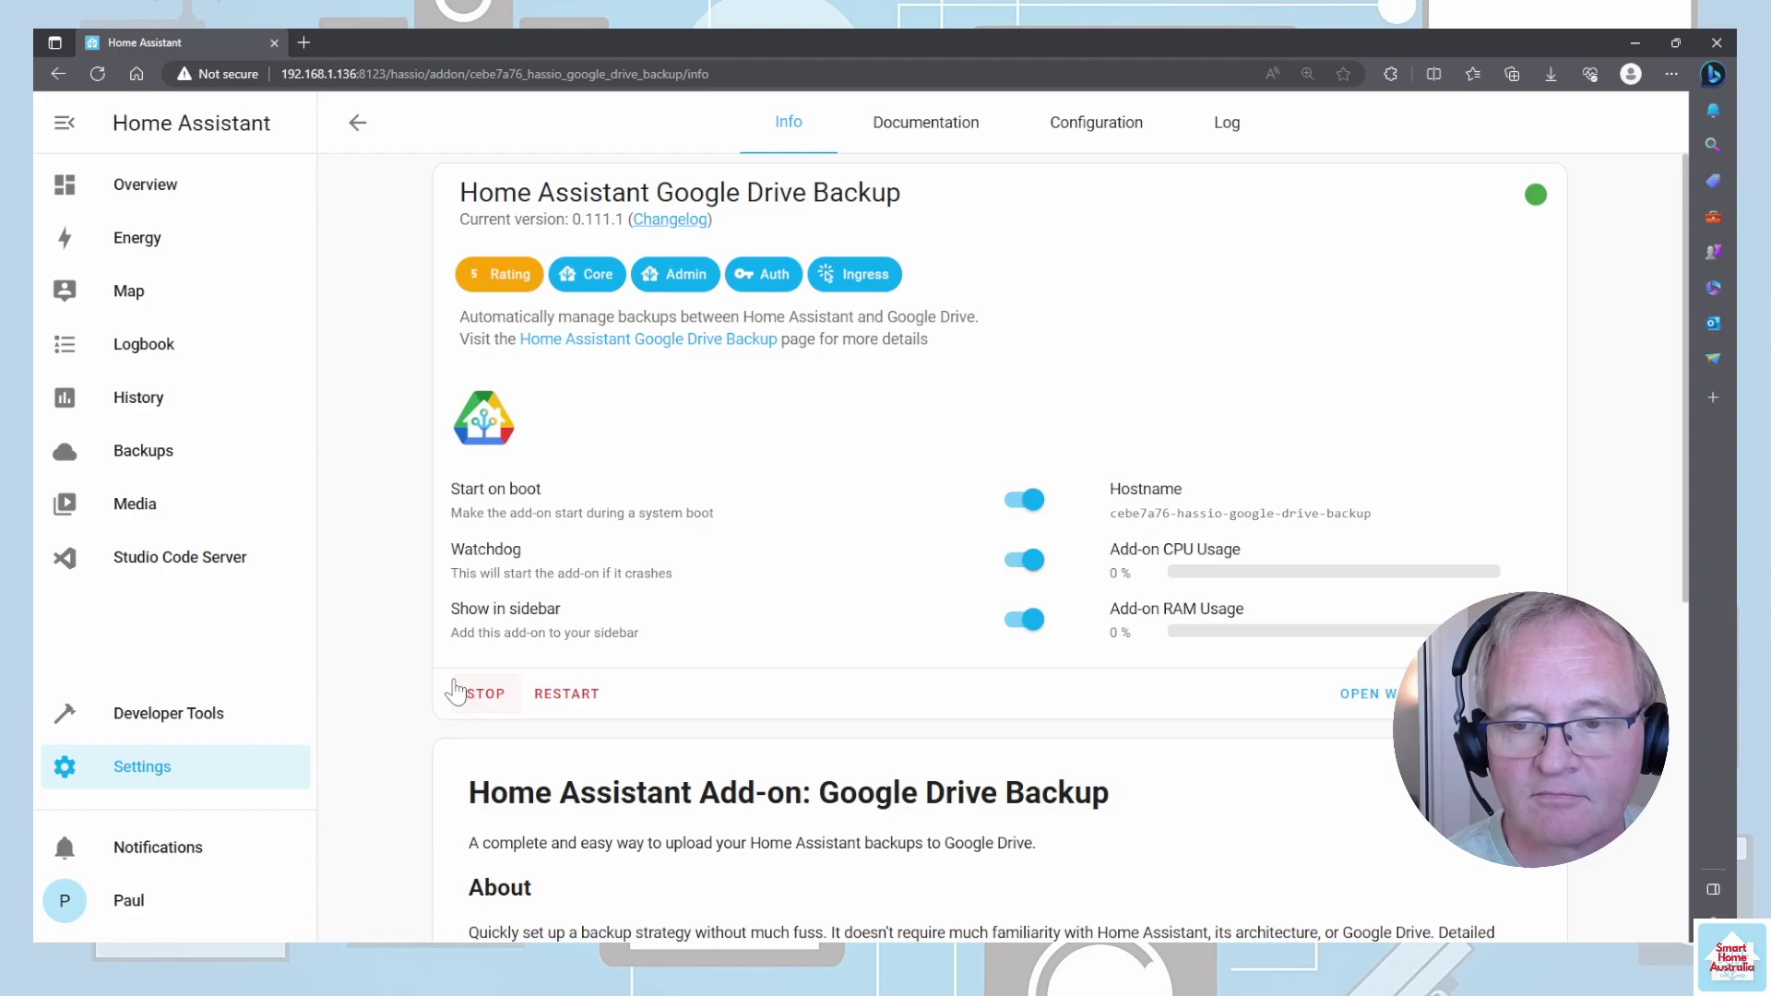
{"action": "mouse_move", "coordinate": [1533, 210]}
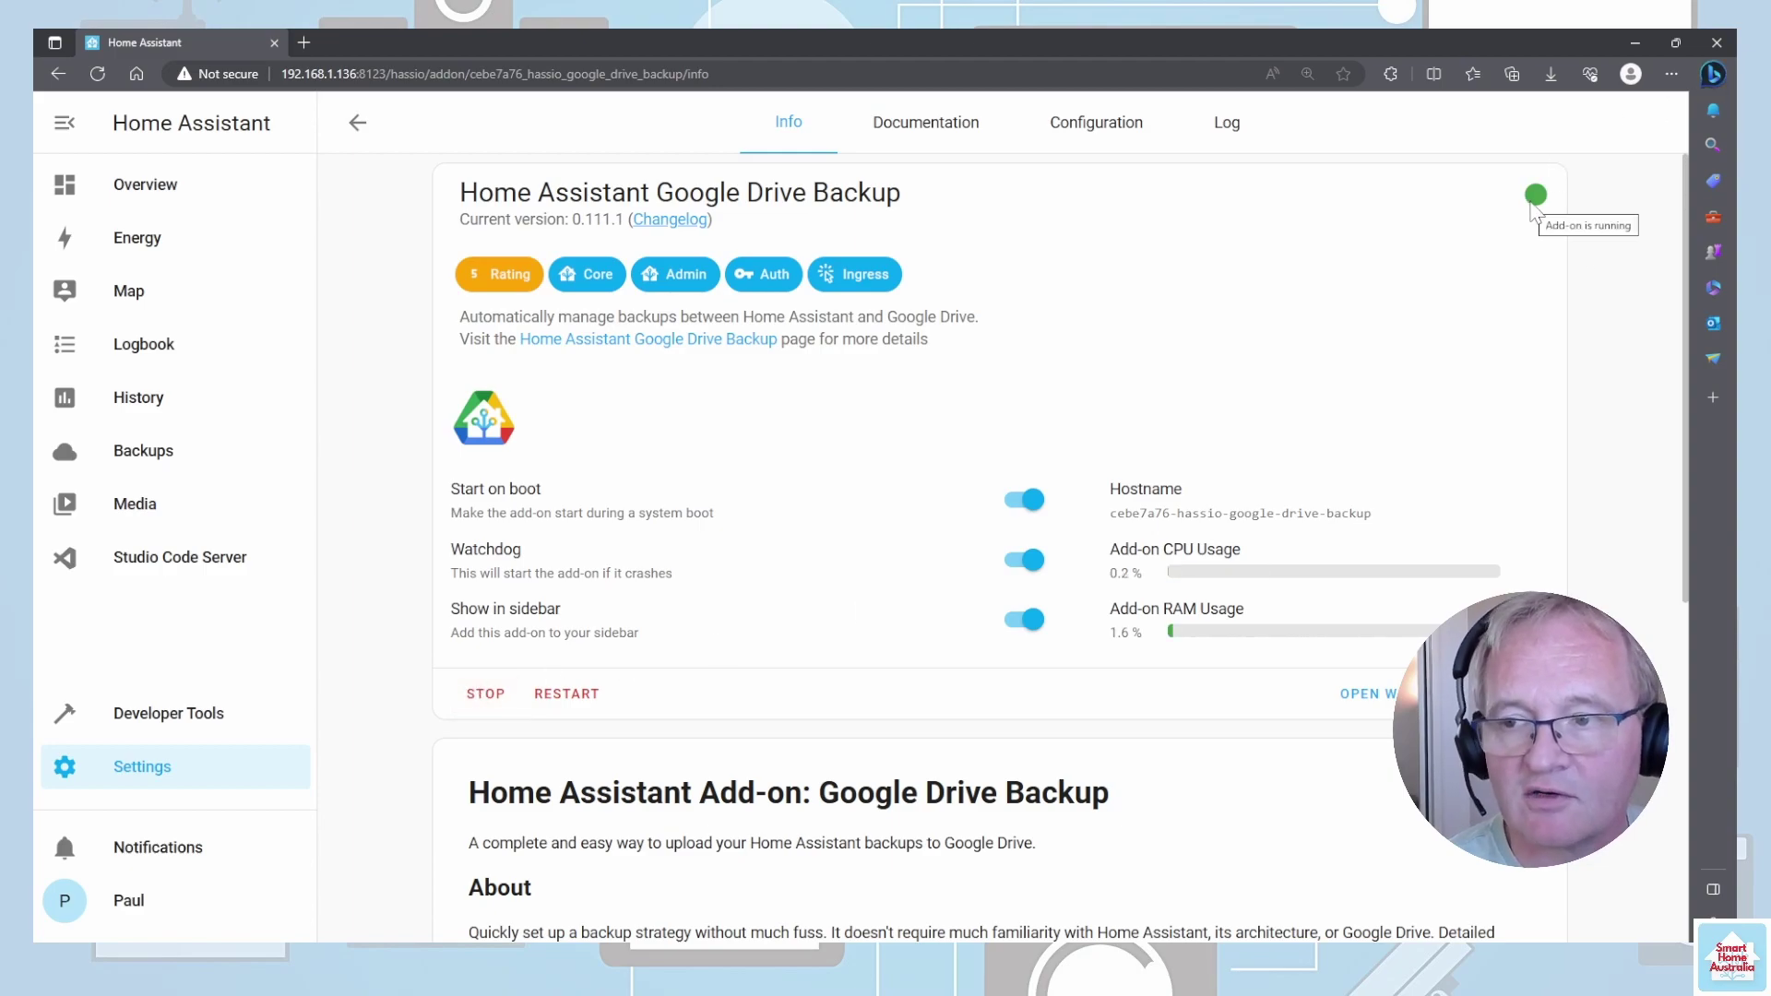
{"action": "left_click", "coordinate": [1366, 701]}
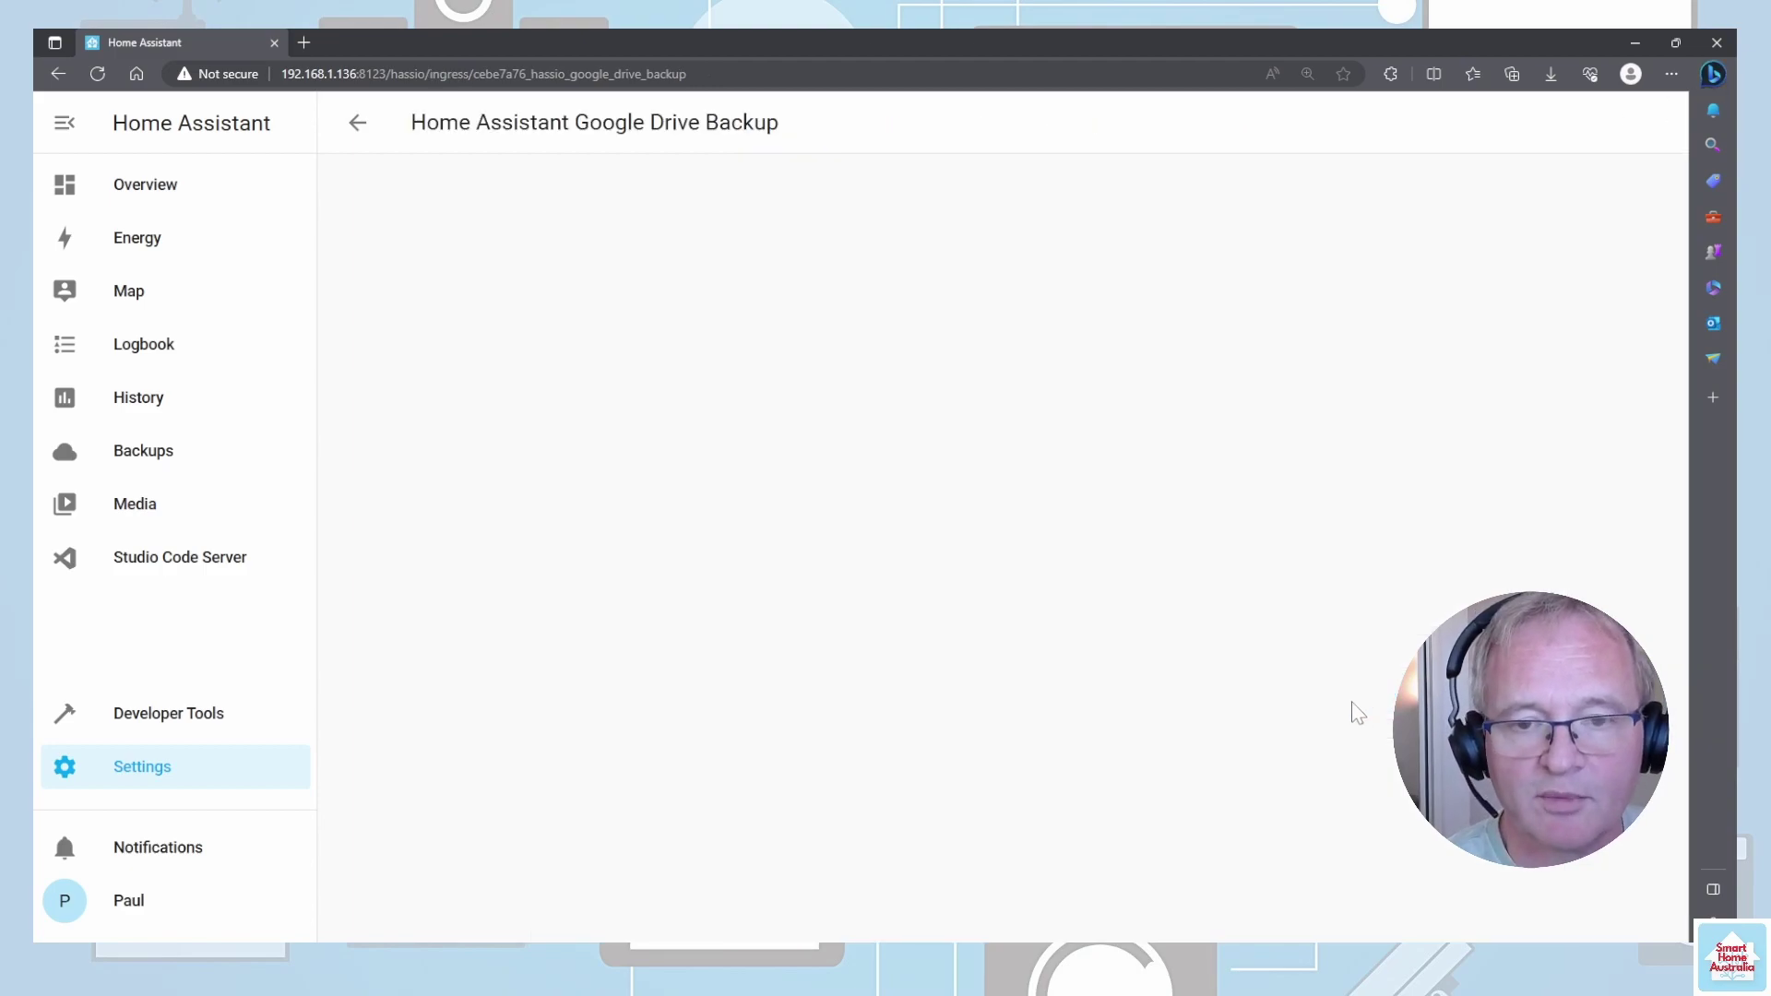
{"action": "scroll", "coordinate": [959, 437], "scroll_direction": "down", "scroll_amount": 4}
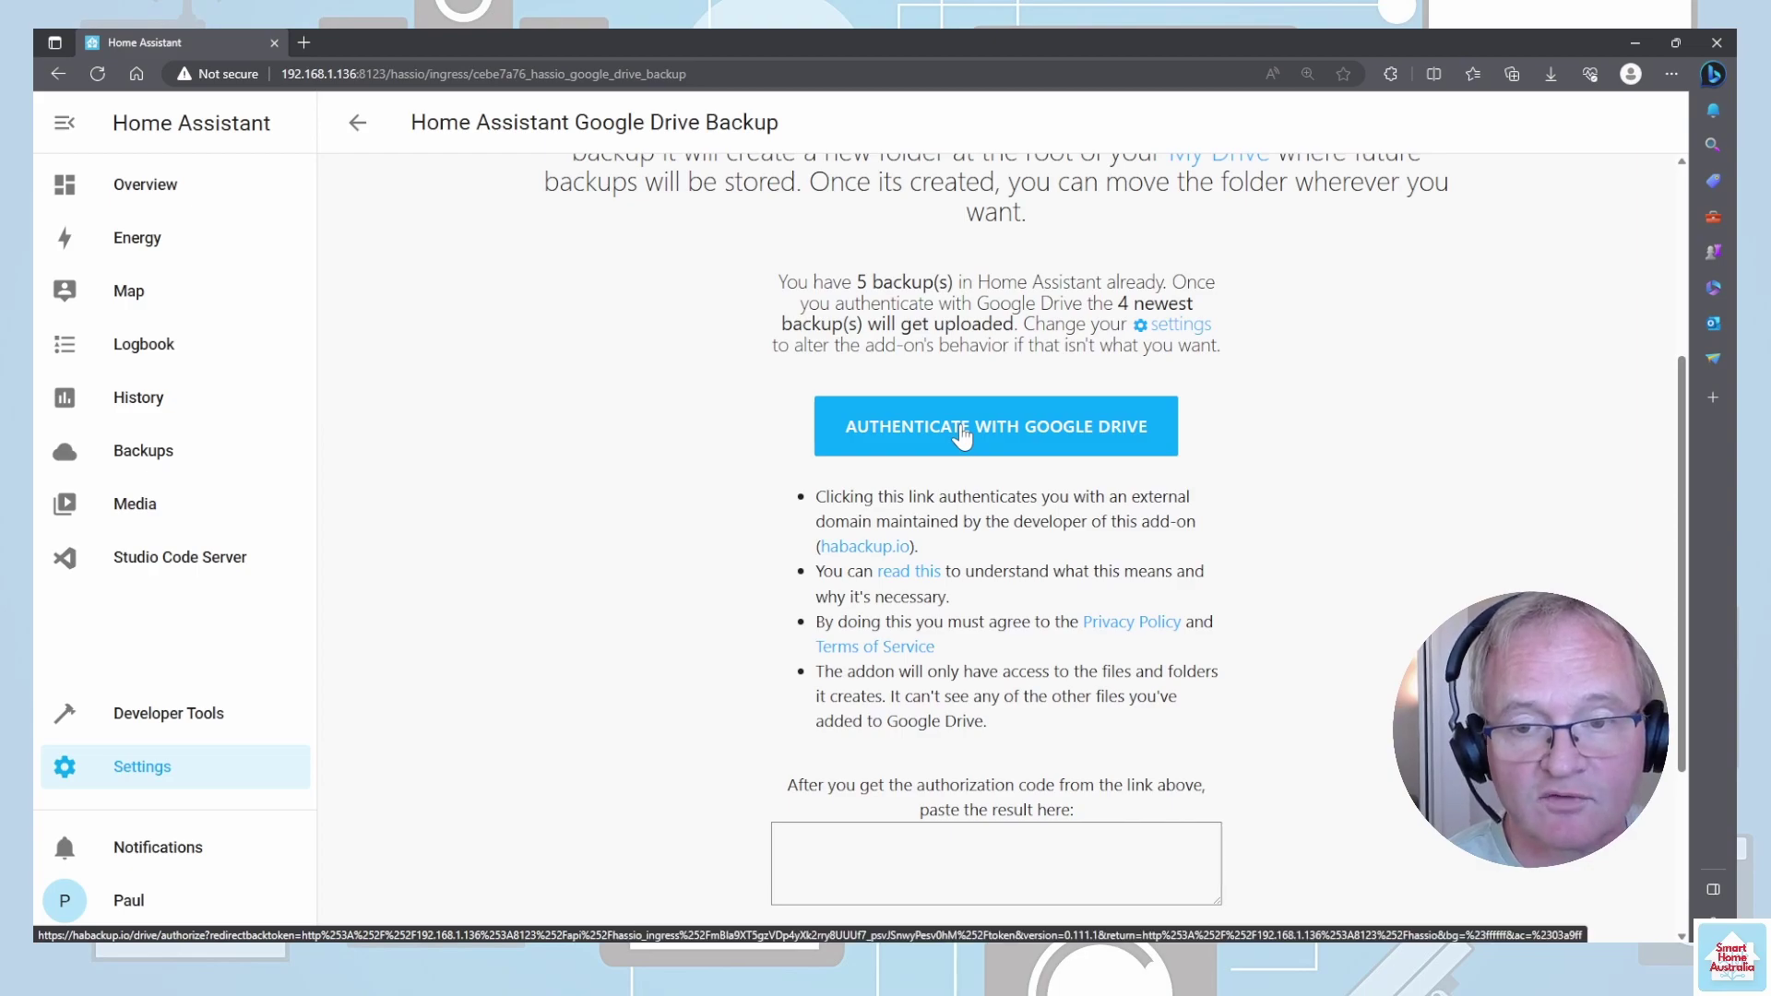
{"action": "left_click", "coordinate": [960, 430]}
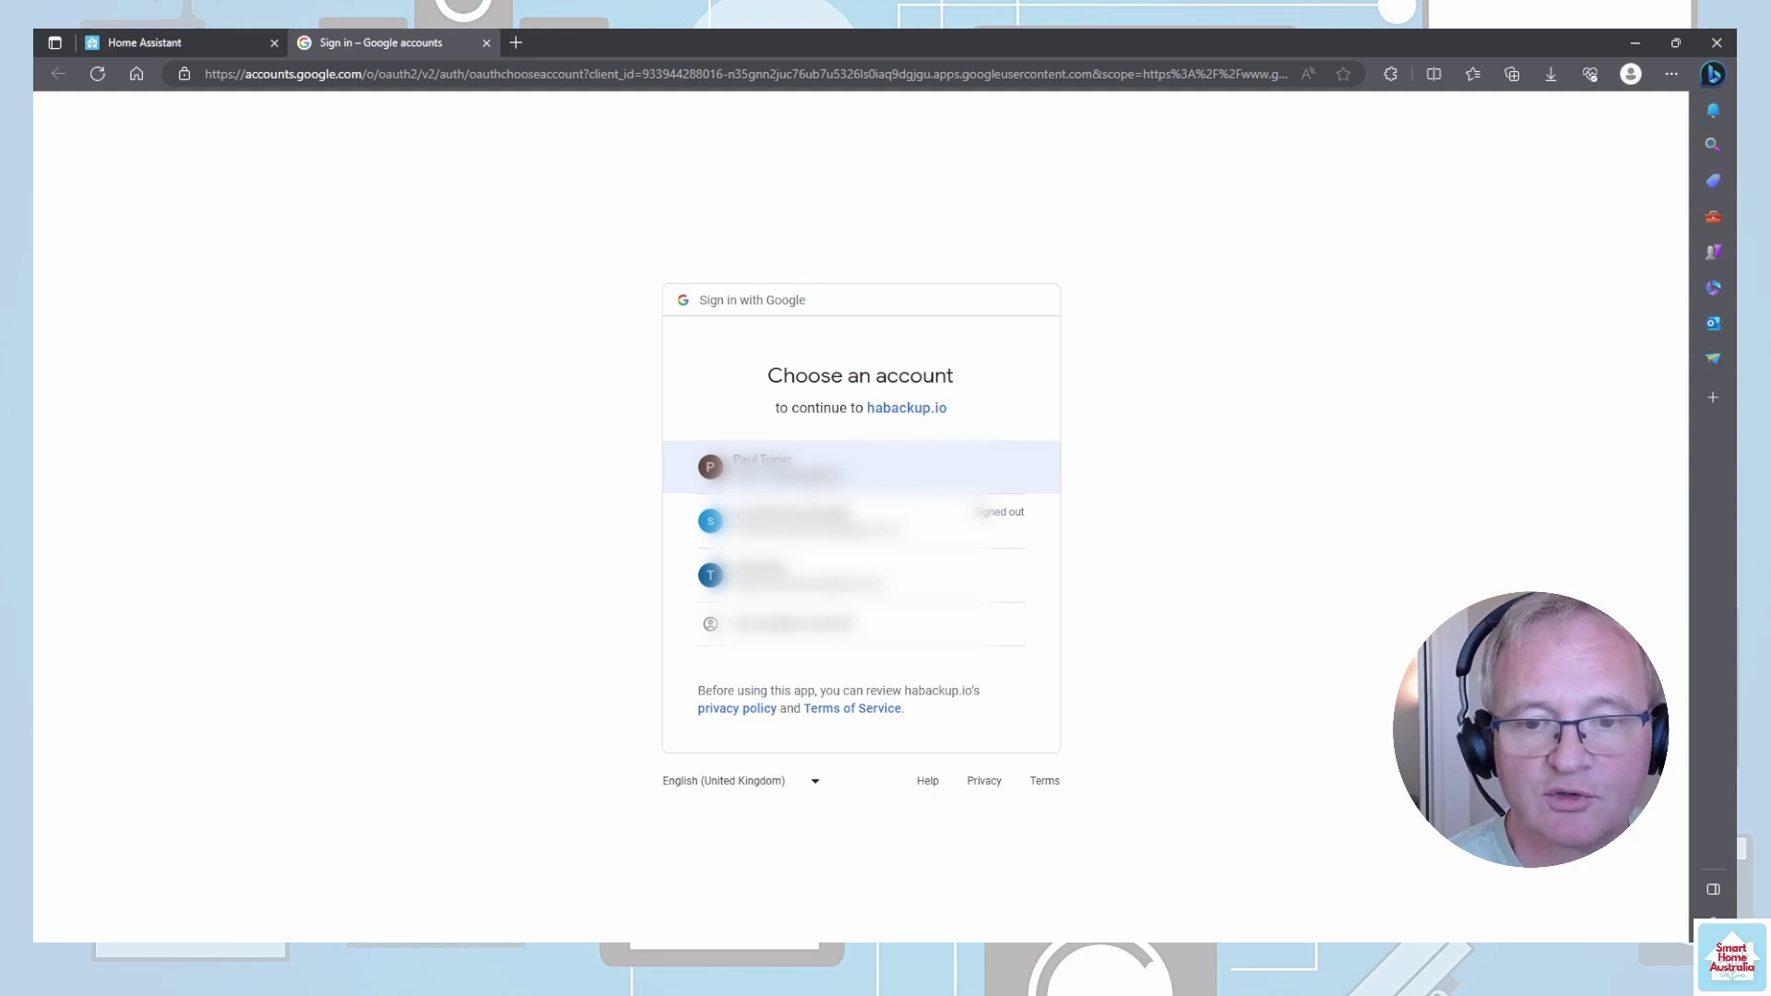
- Grant habackup.io Drive access with the Google account, copy the authorization string, and return to Home Assistant
{"action": "left_click", "coordinate": [784, 467]}
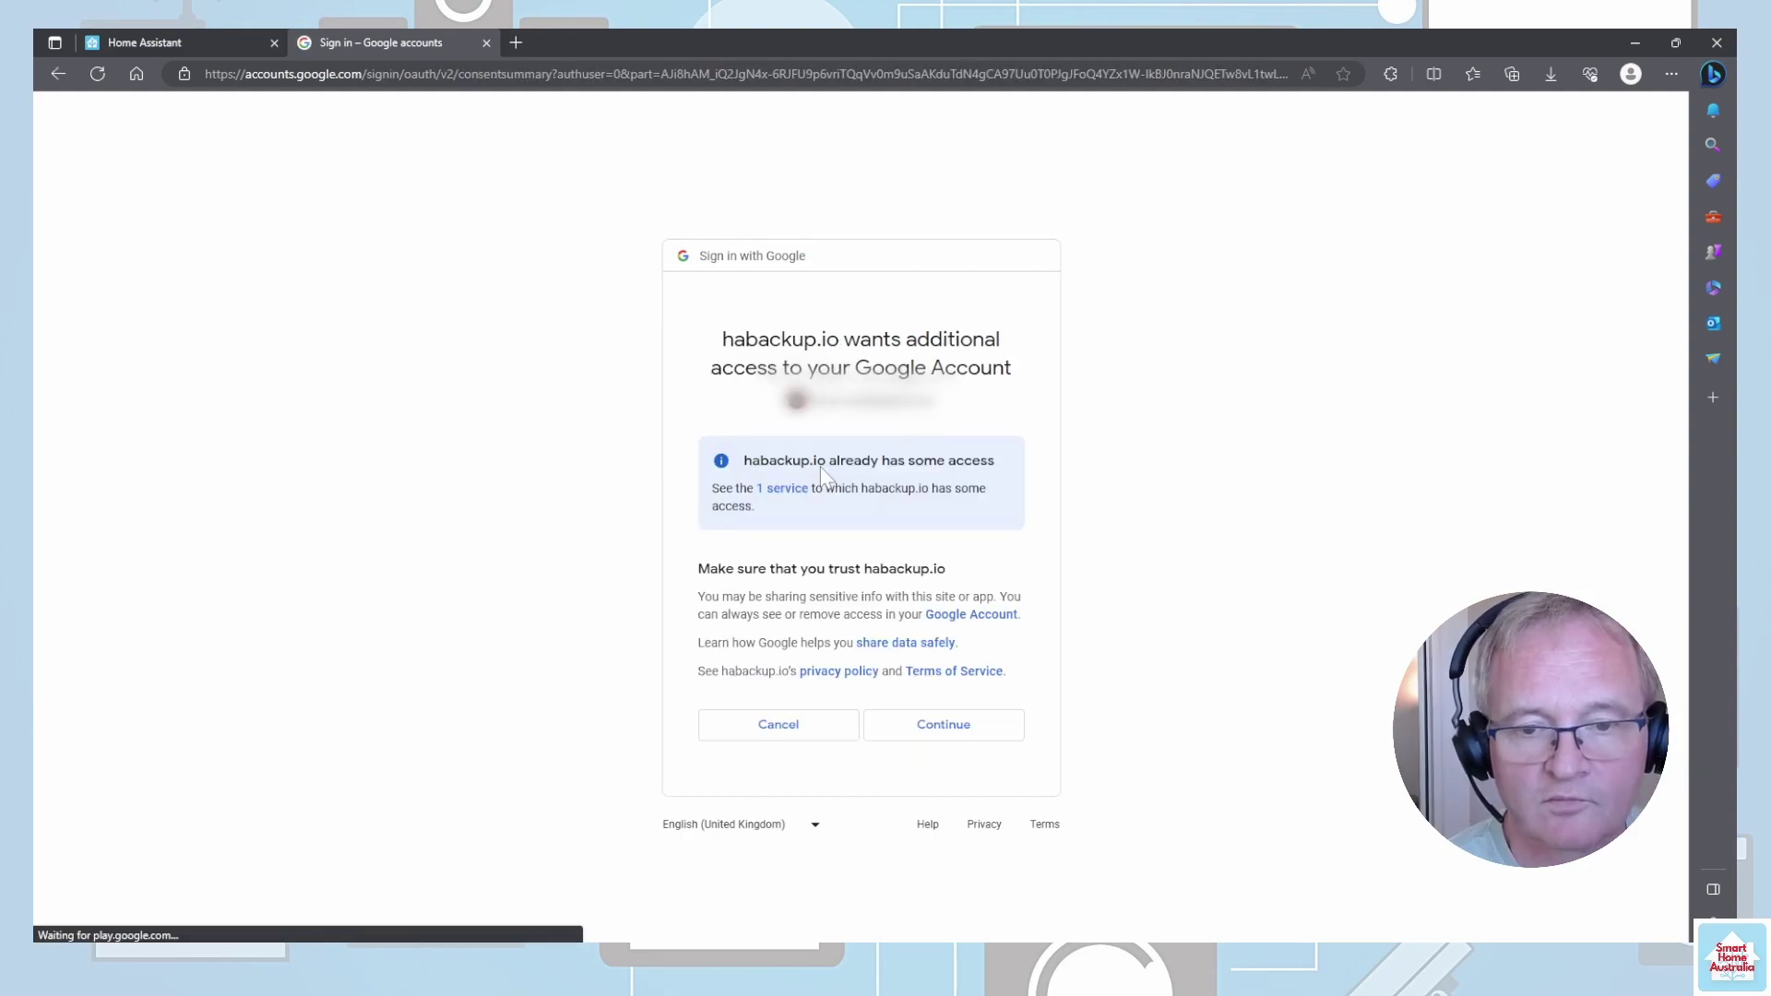
{"action": "left_click", "coordinate": [956, 731]}
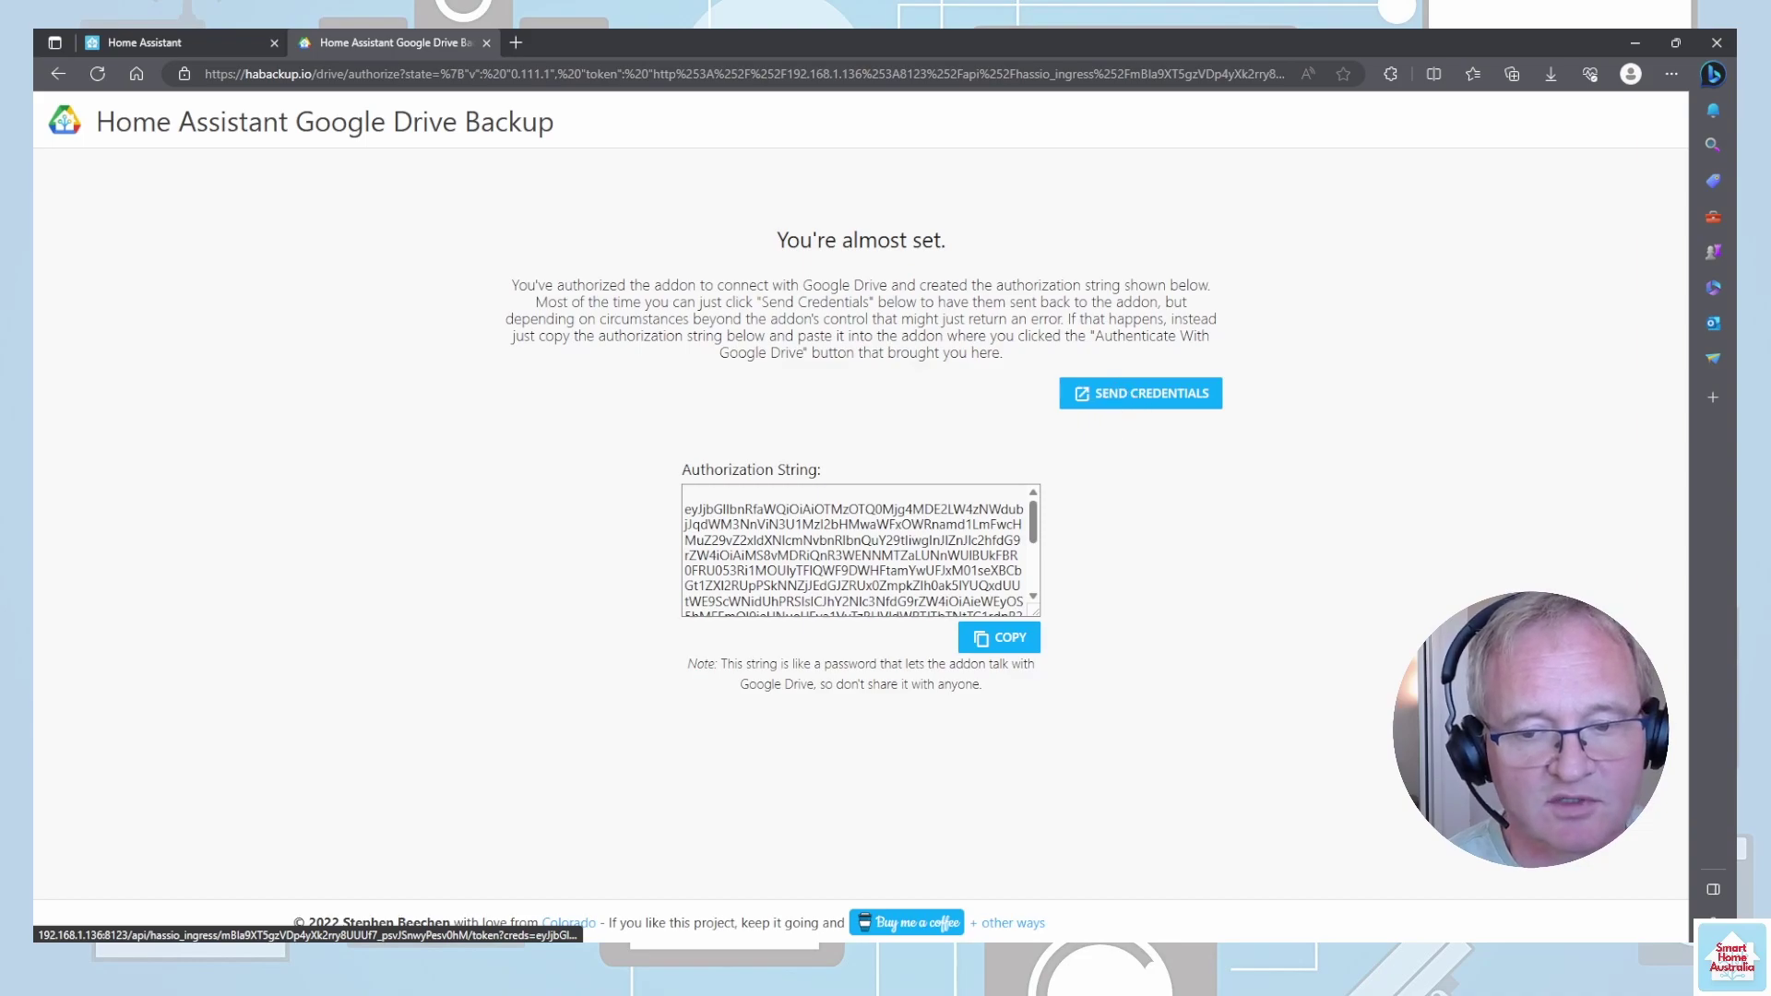
{"action": "left_click", "coordinate": [1003, 640]}
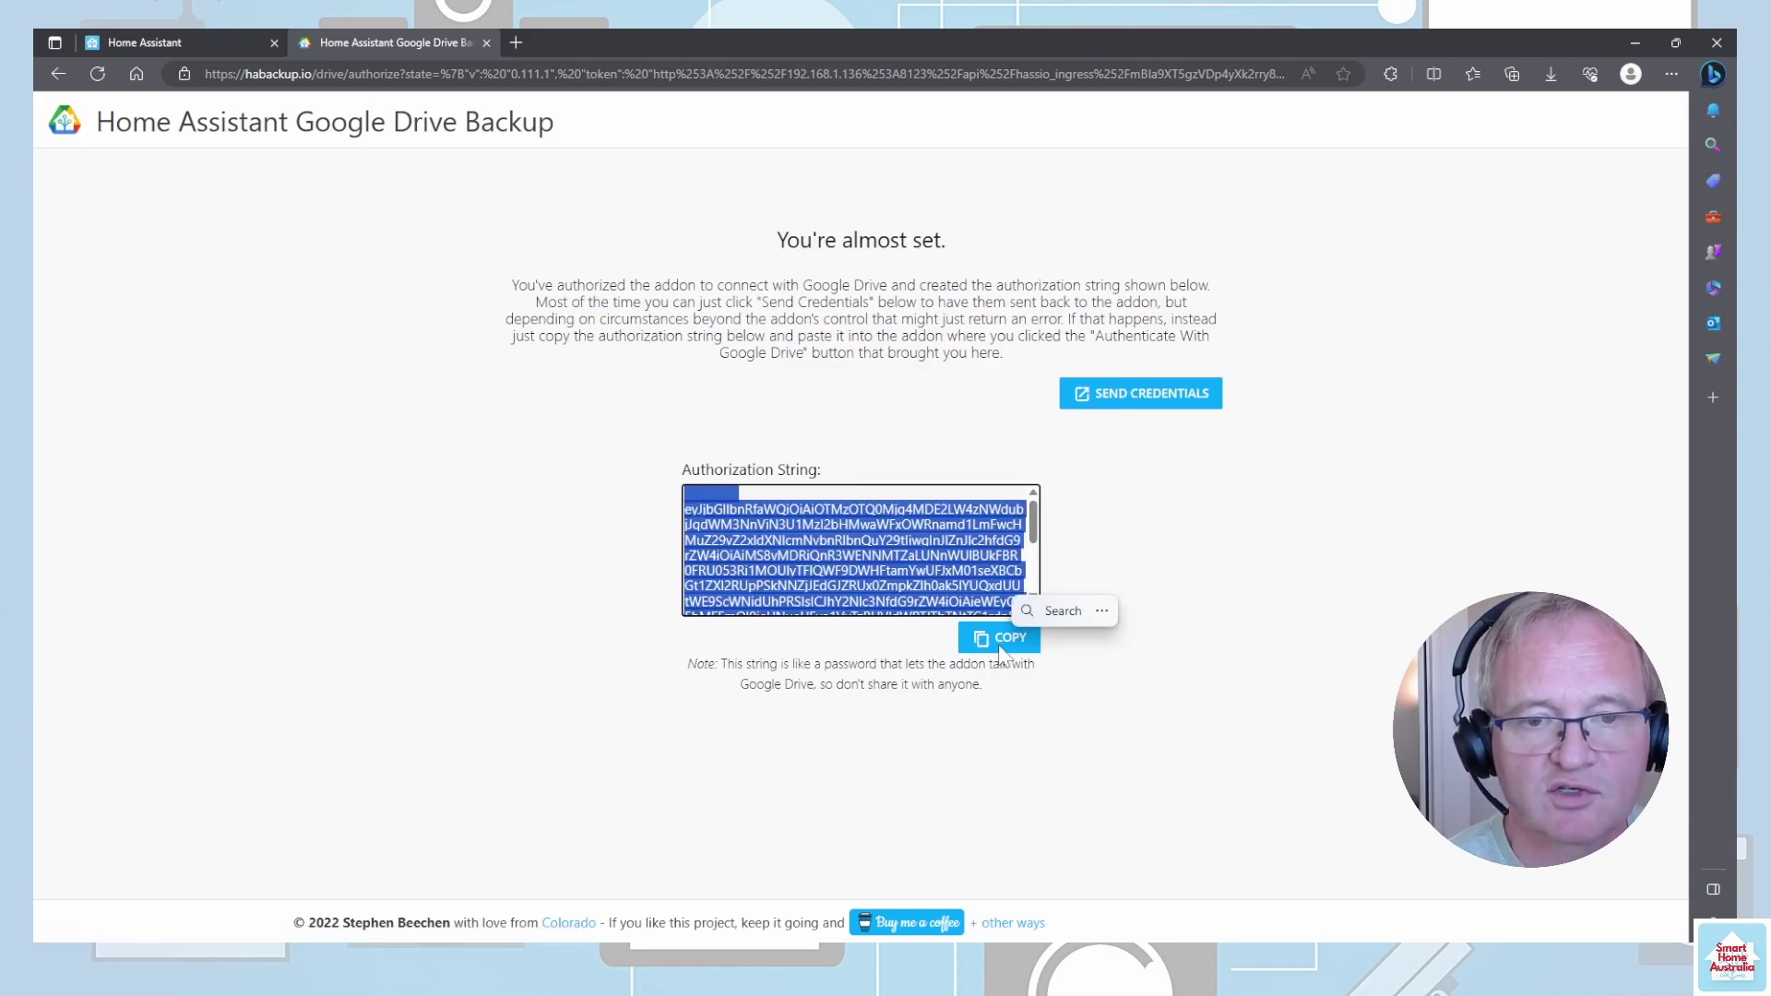
{"action": "left_click", "coordinate": [181, 48]}
- Paste and save the authorization string, decline error reports, and create a new Google Drive backup folder
{"action": "left_click", "coordinate": [1107, 867]}
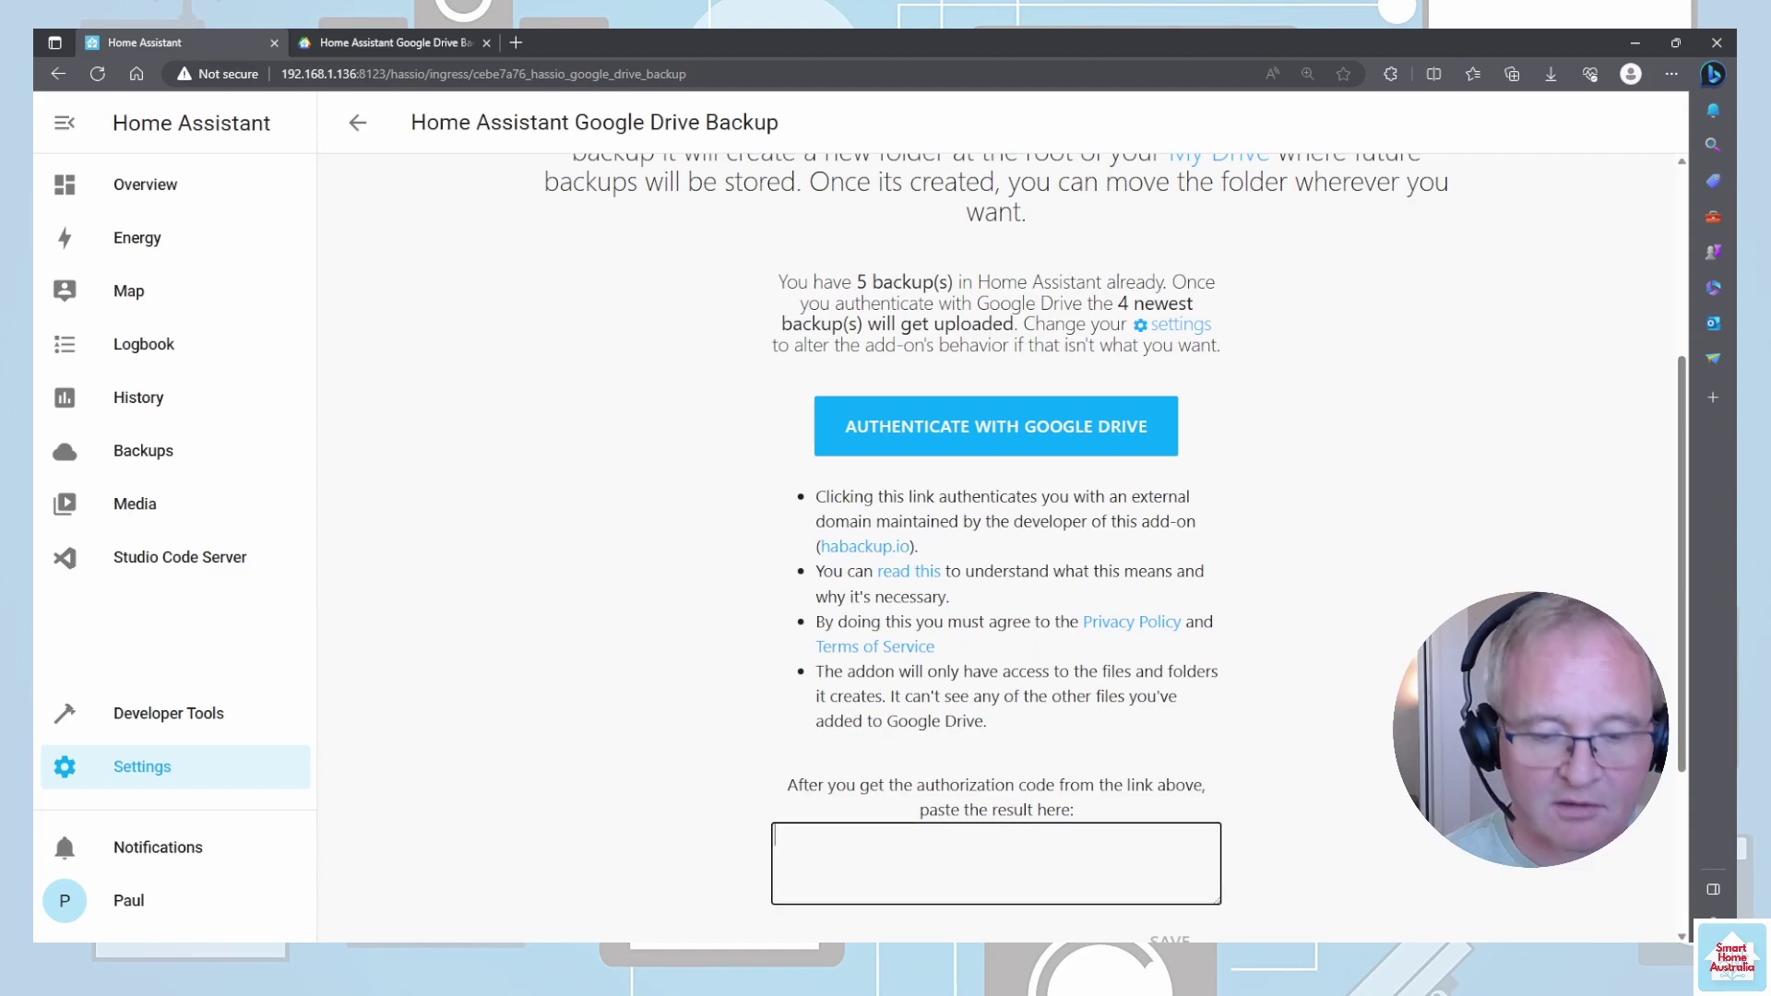
{"action": "key", "text": "ctrl+v"}
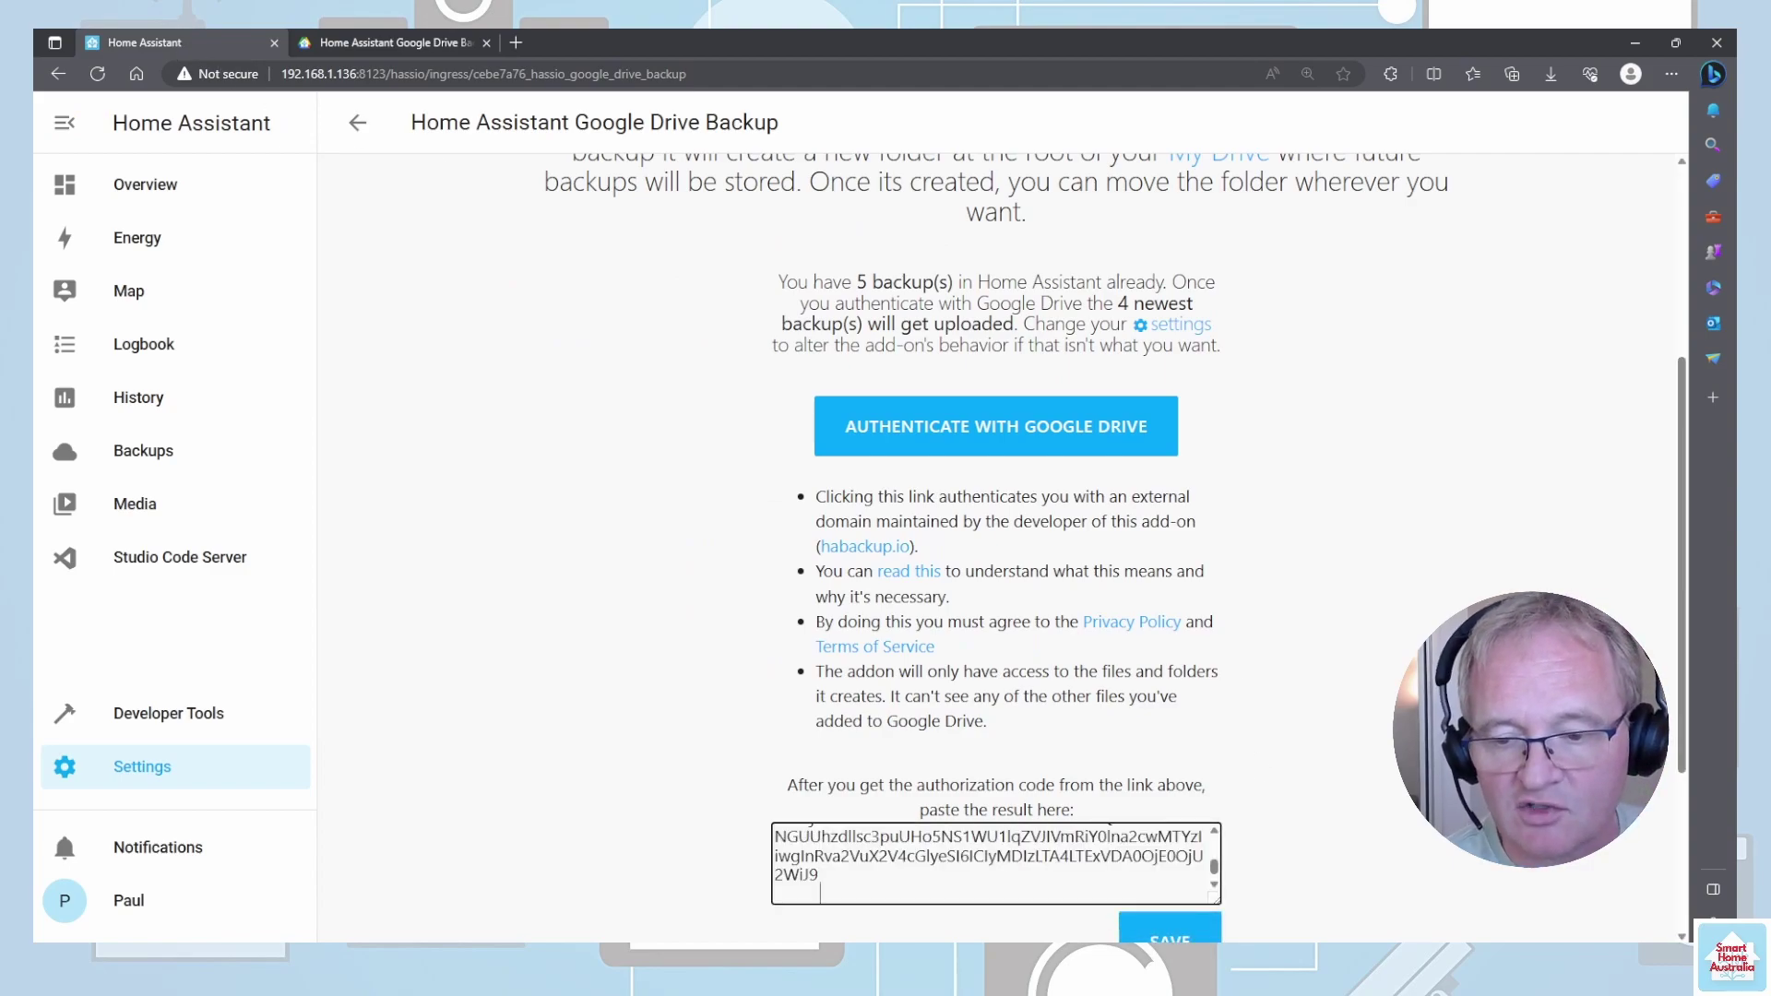
{"action": "left_click", "coordinate": [1169, 937]}
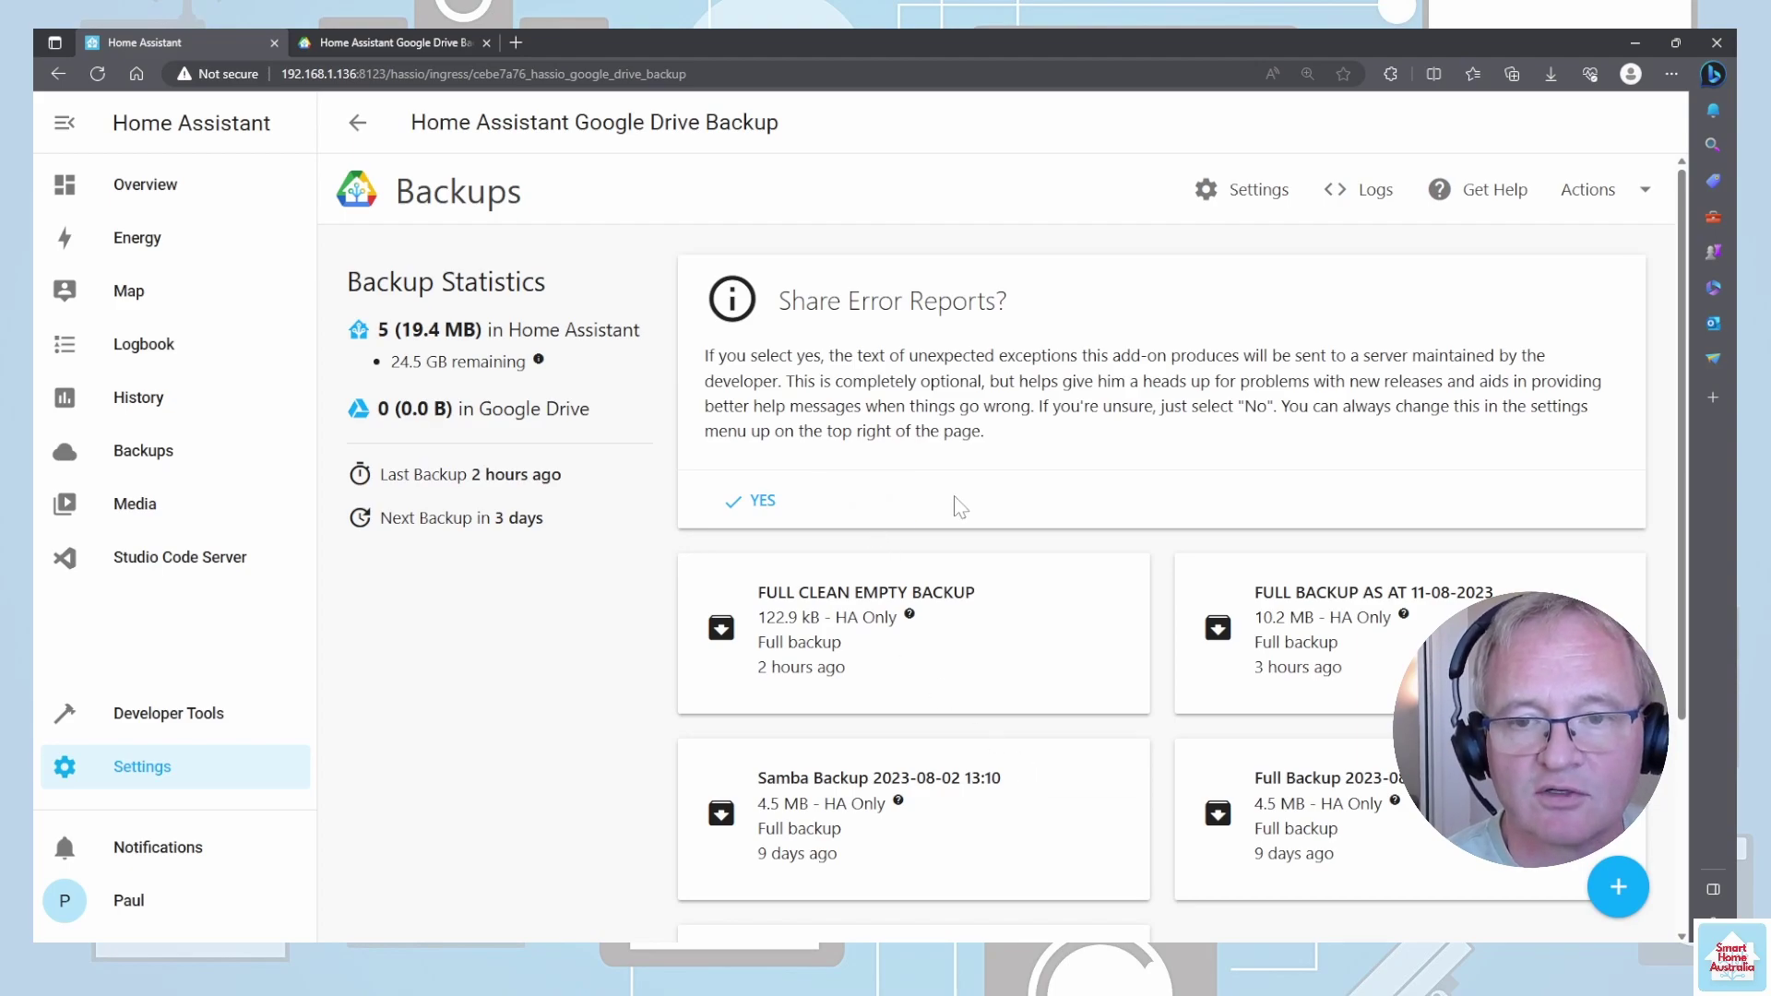
{"action": "left_click", "coordinate": [884, 503]}
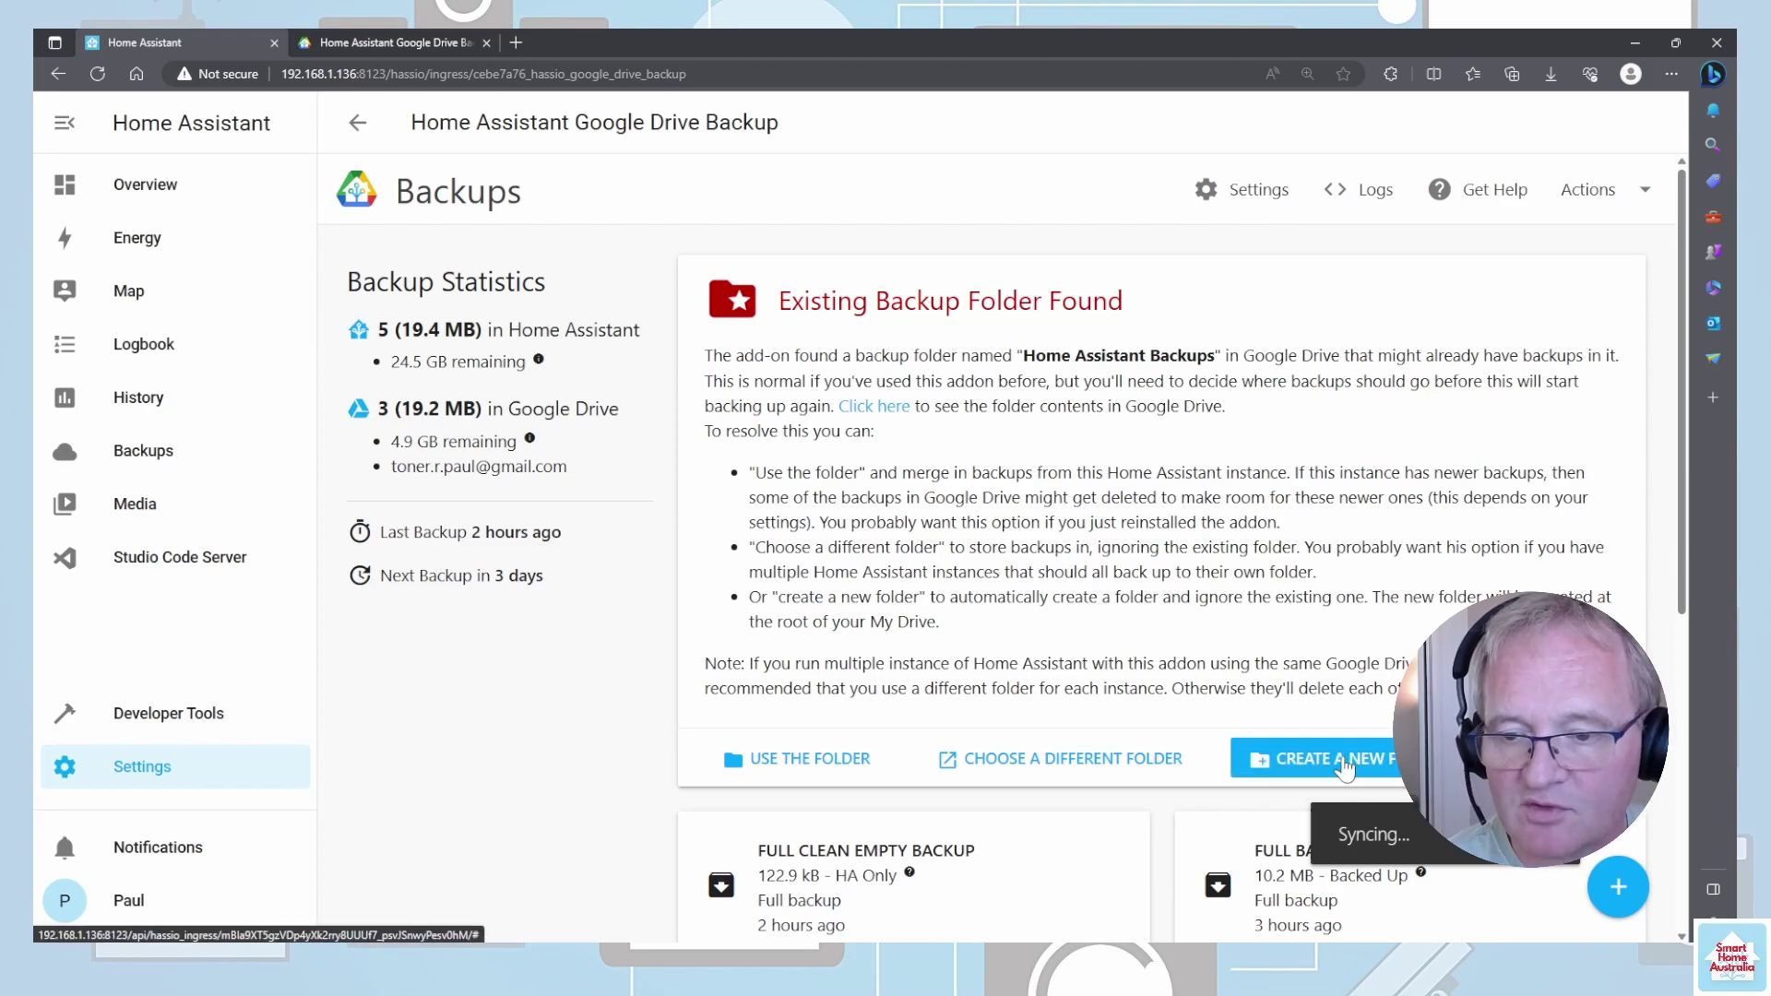
{"action": "left_click", "coordinate": [1344, 767]}
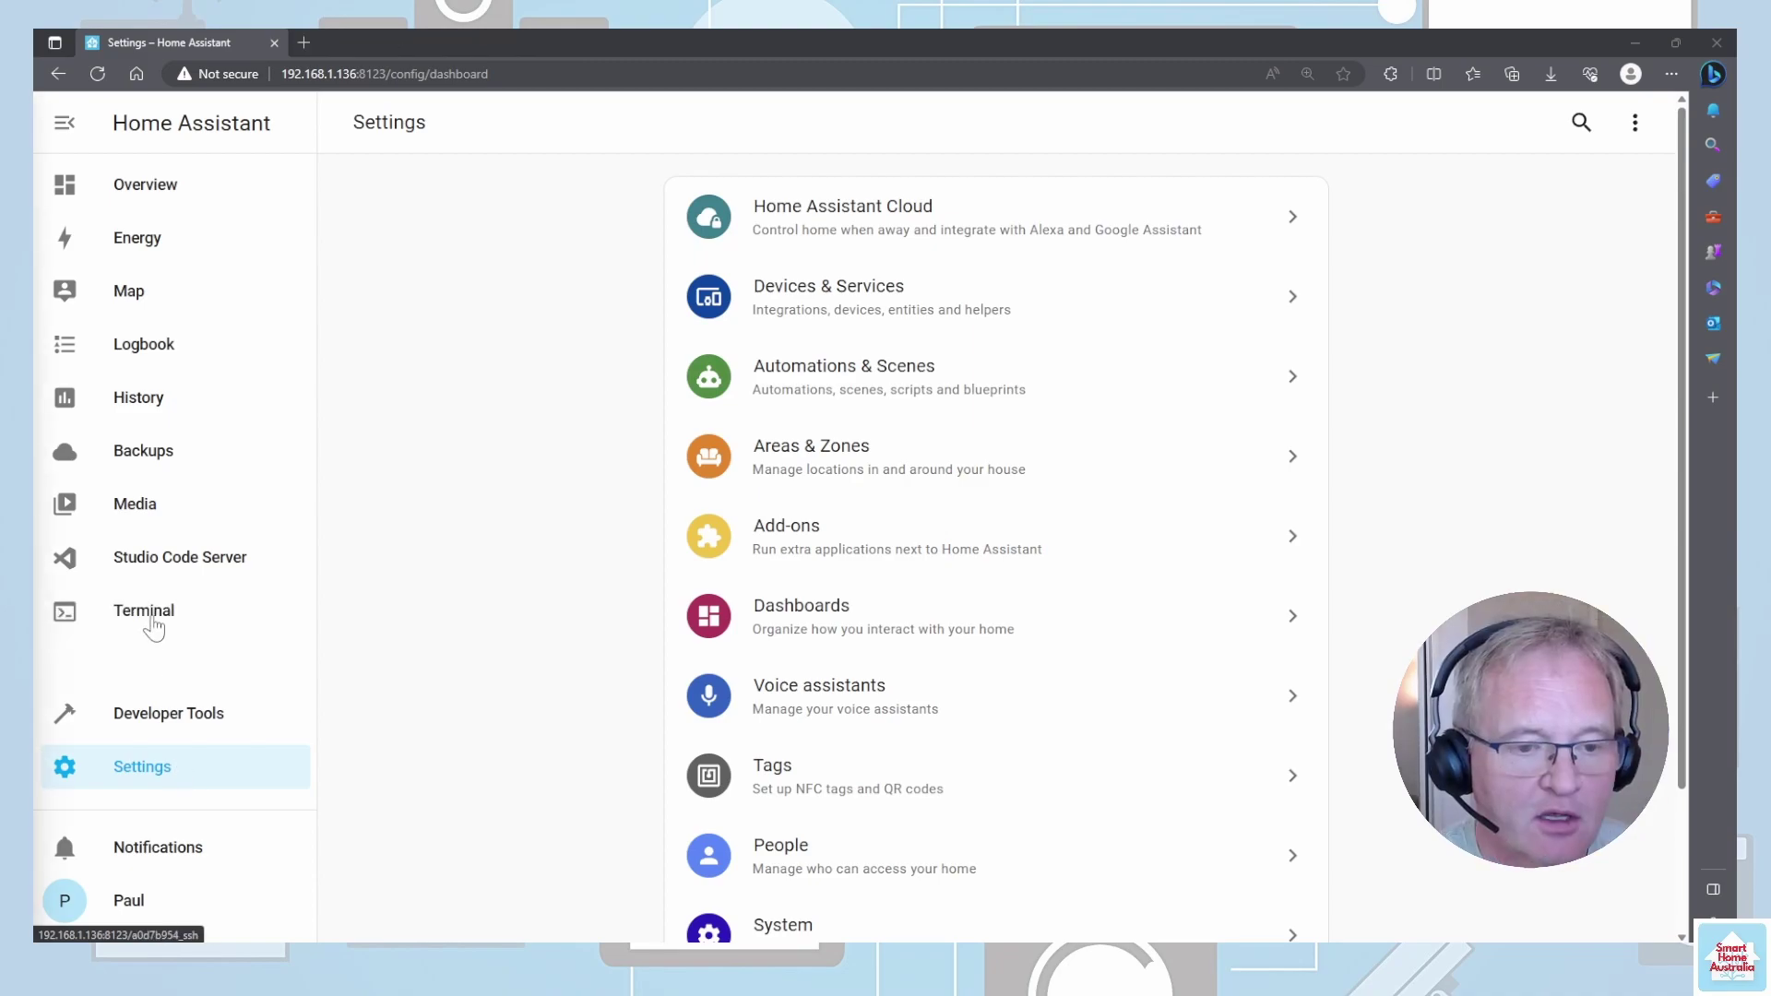
- Run the wget HACS install command in the Terminal add-on
{"action": "left_click", "coordinate": [152, 621]}
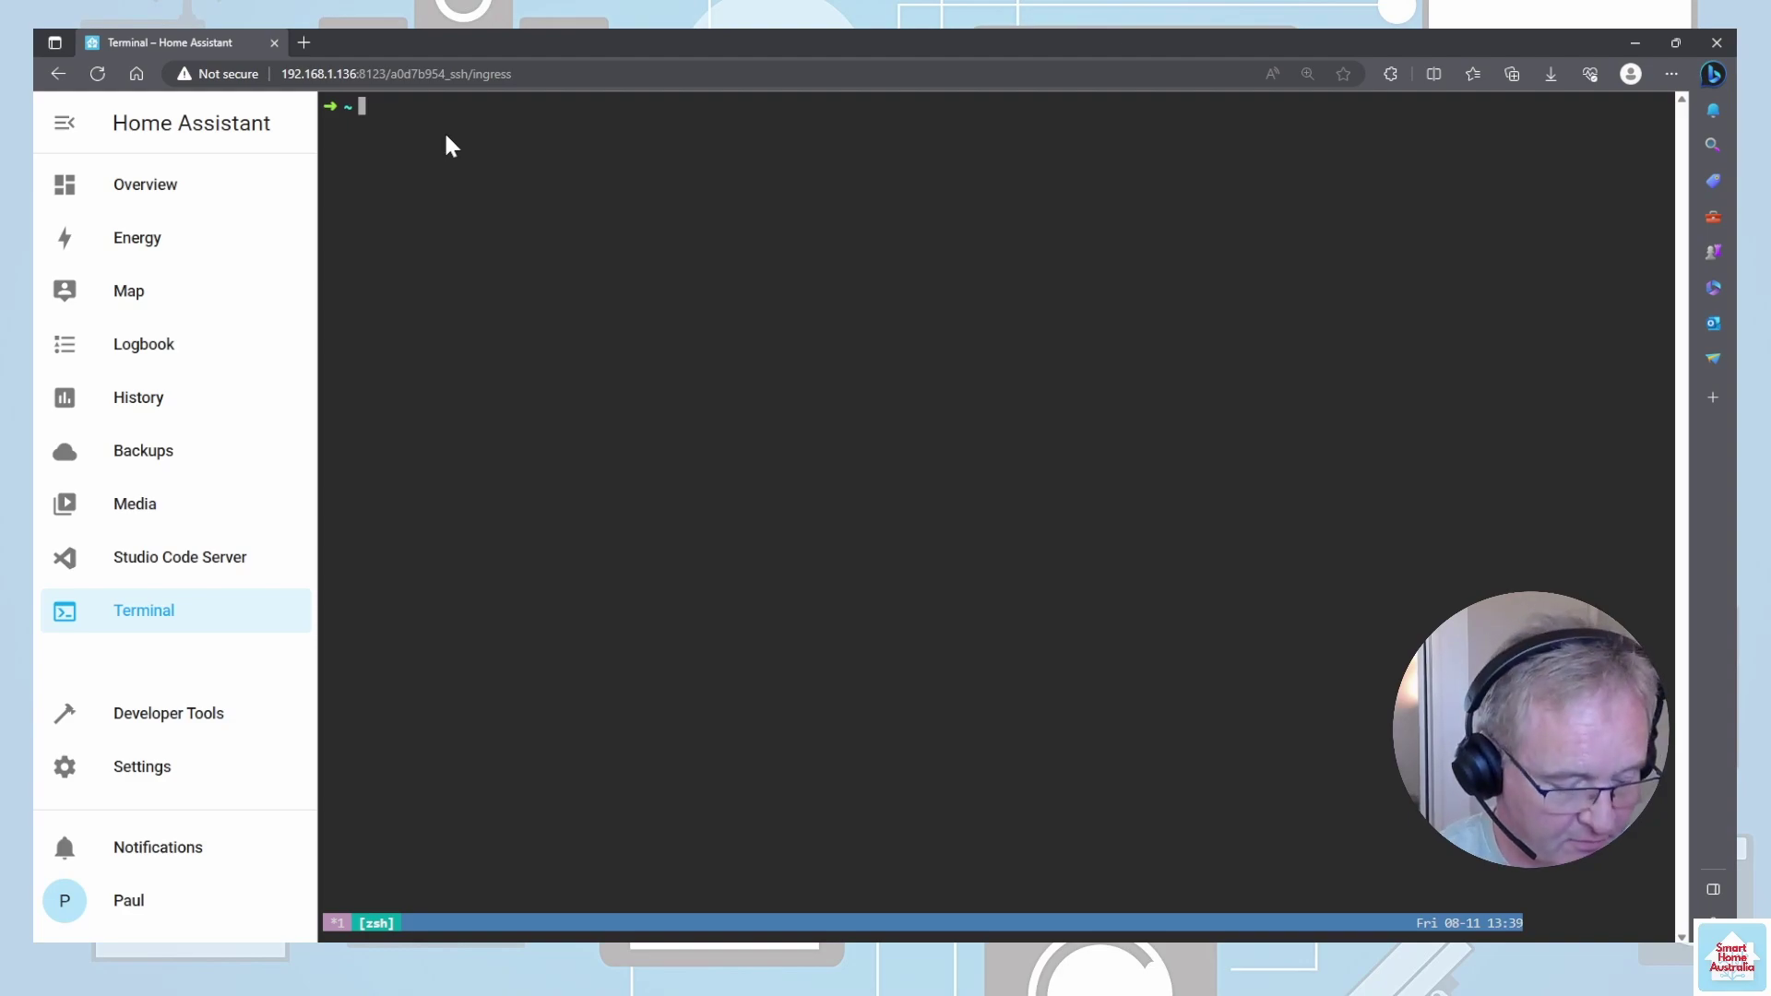
{"action": "type", "text": "wget -O - https://get.hacs.xyz | bash -"}
{"action": "key", "text": "Return"}
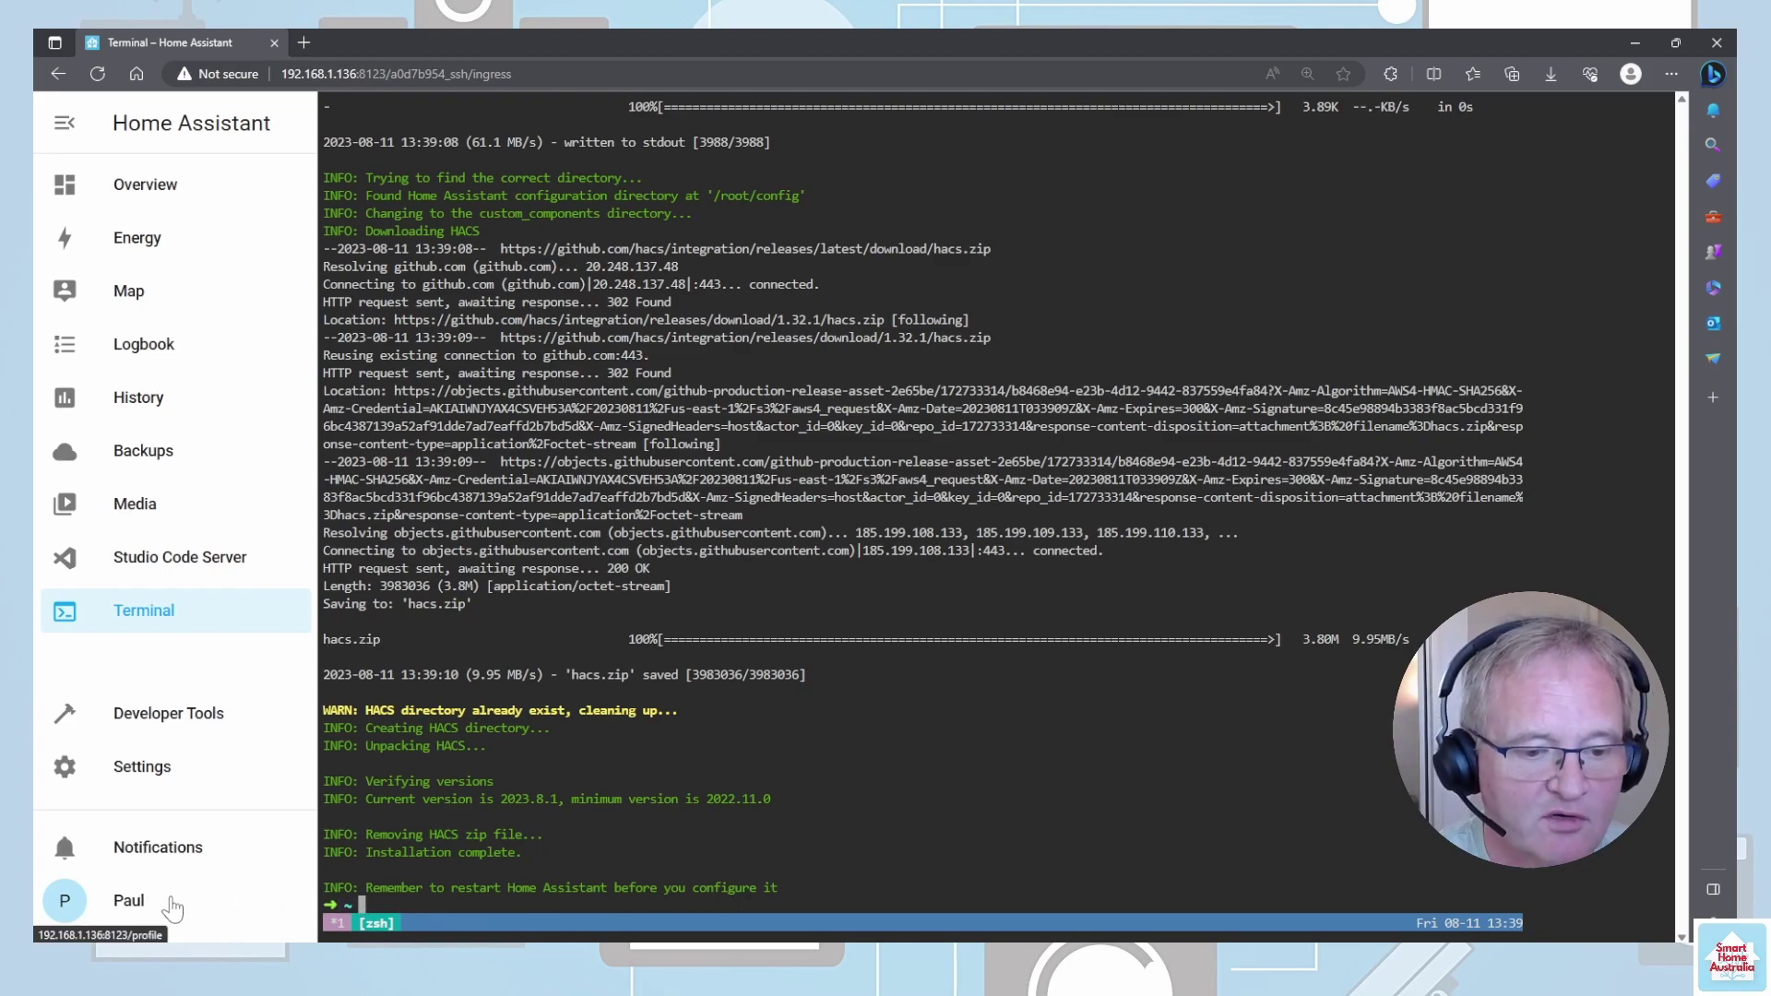
- Restart Home Assistant from System settings so HACS loads
{"action": "left_click", "coordinate": [155, 773]}
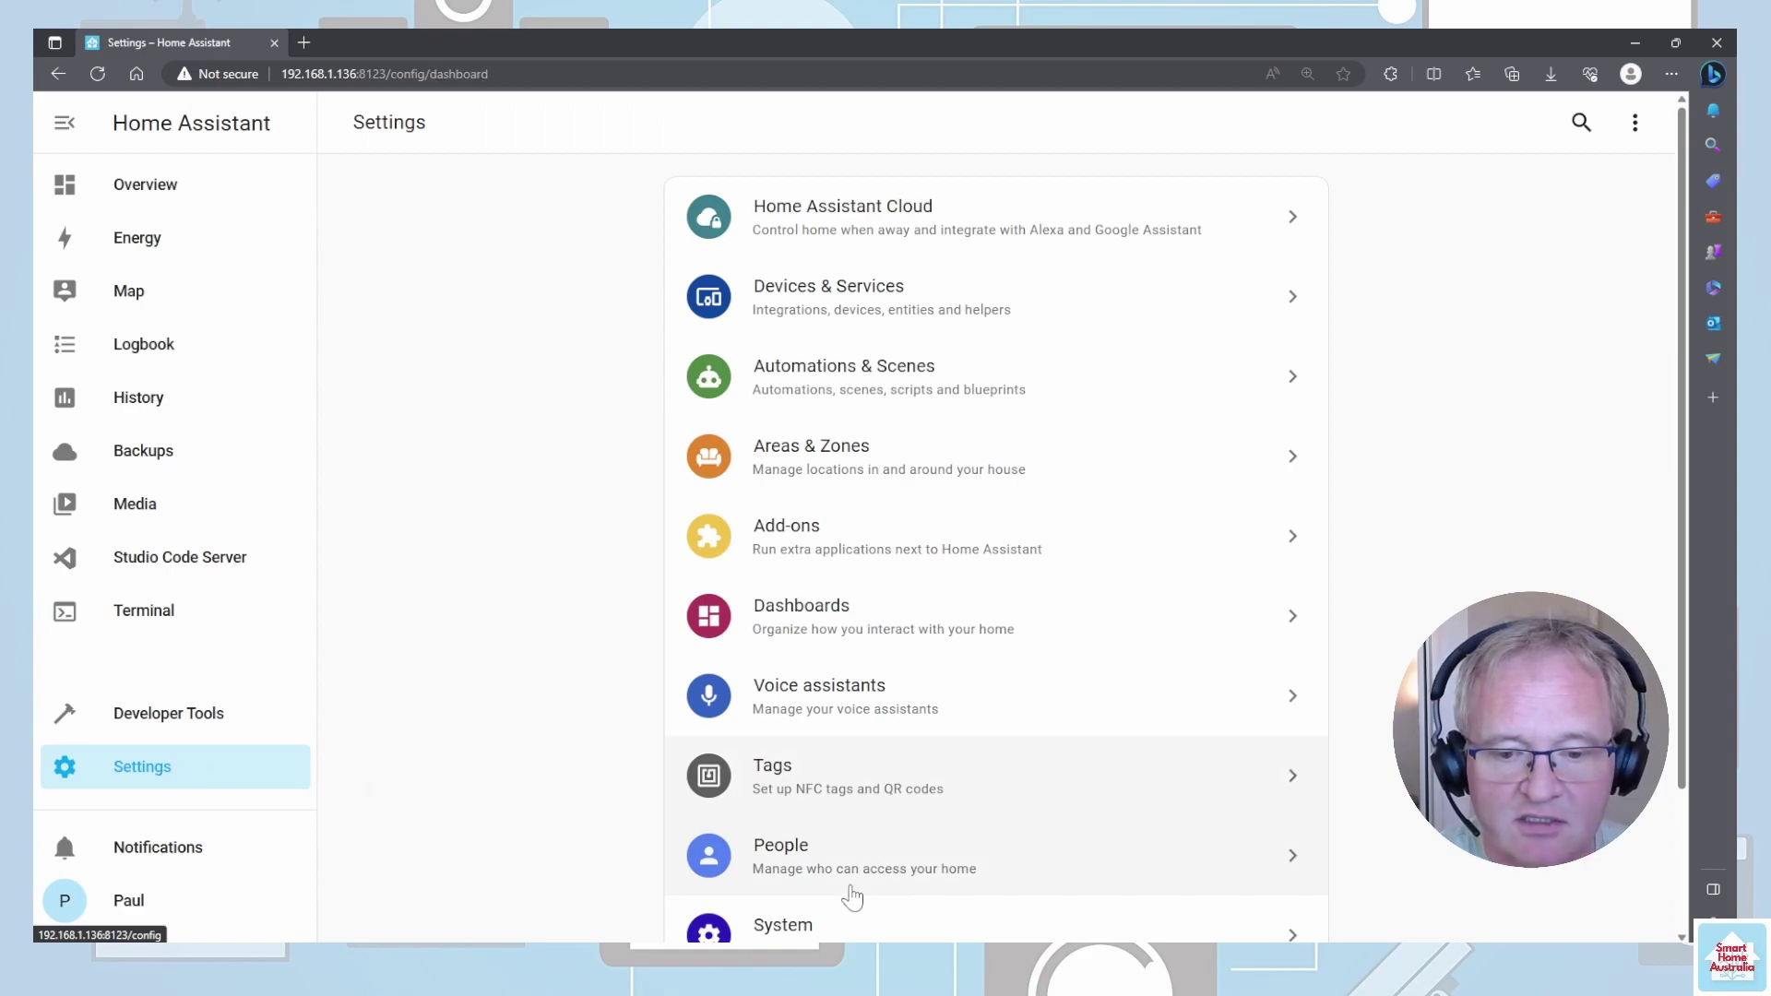
{"action": "scroll", "coordinate": [819, 936], "scroll_direction": "down", "scroll_amount": 2}
{"action": "left_click", "coordinate": [811, 777]}
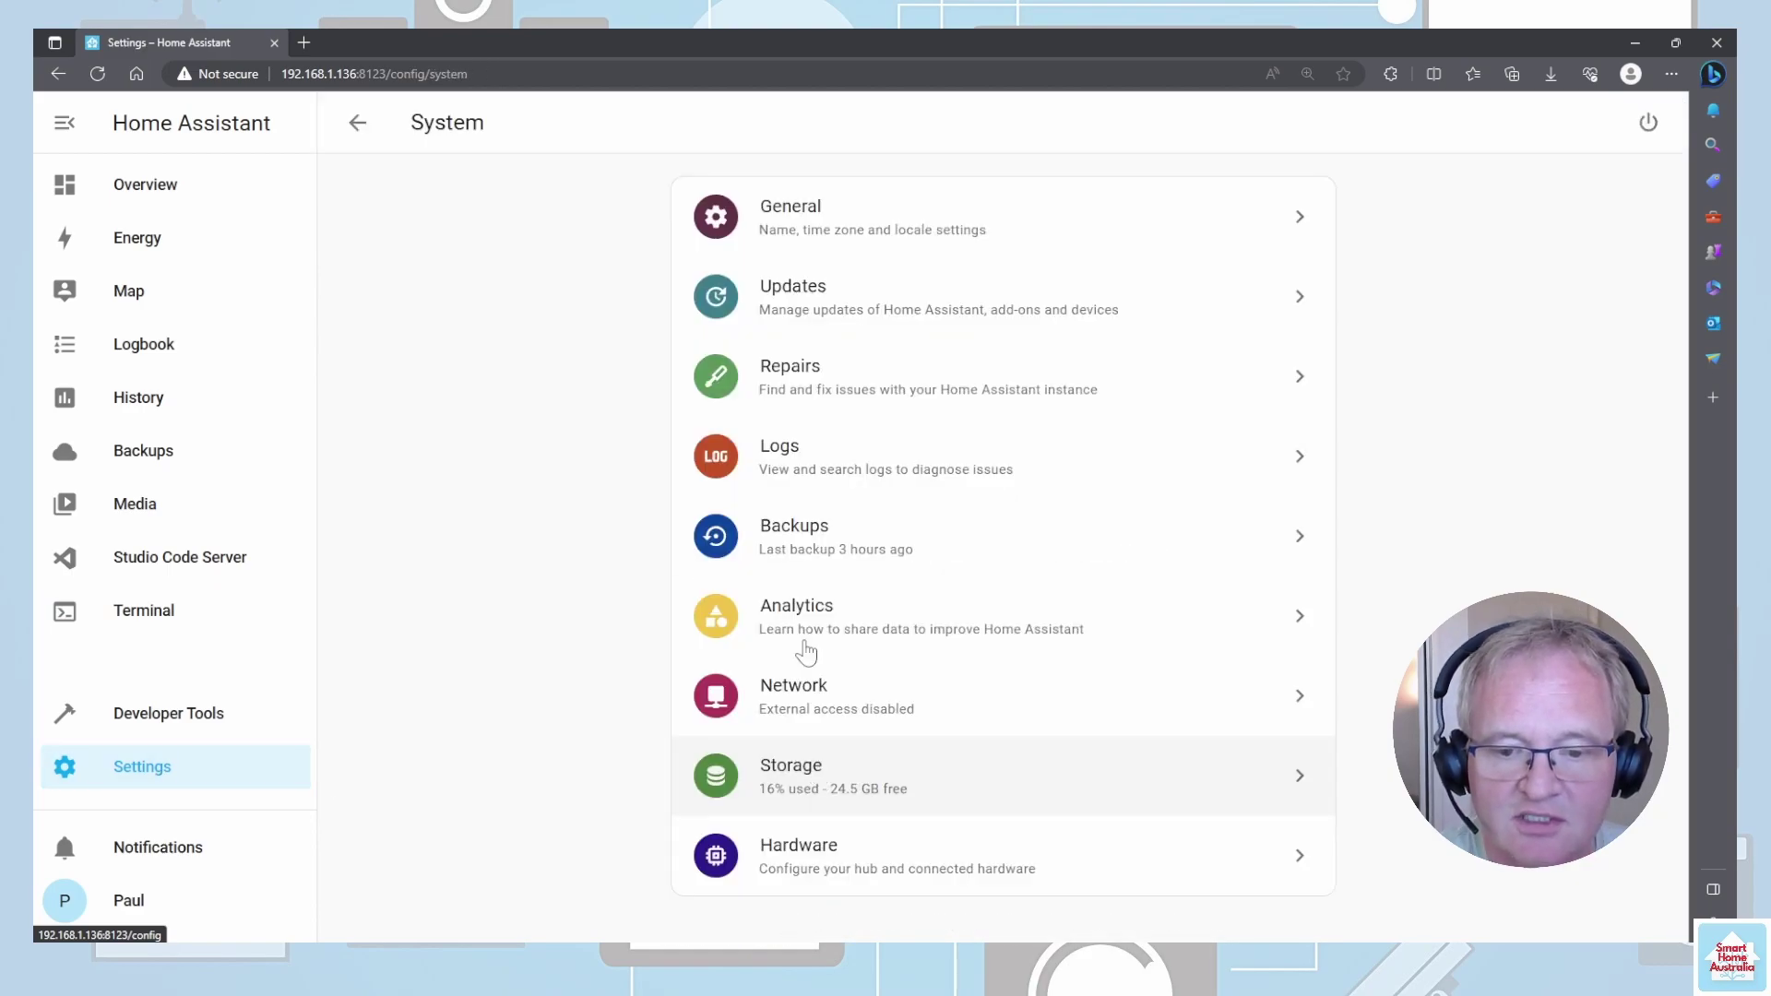
{"action": "left_click", "coordinate": [1648, 123]}
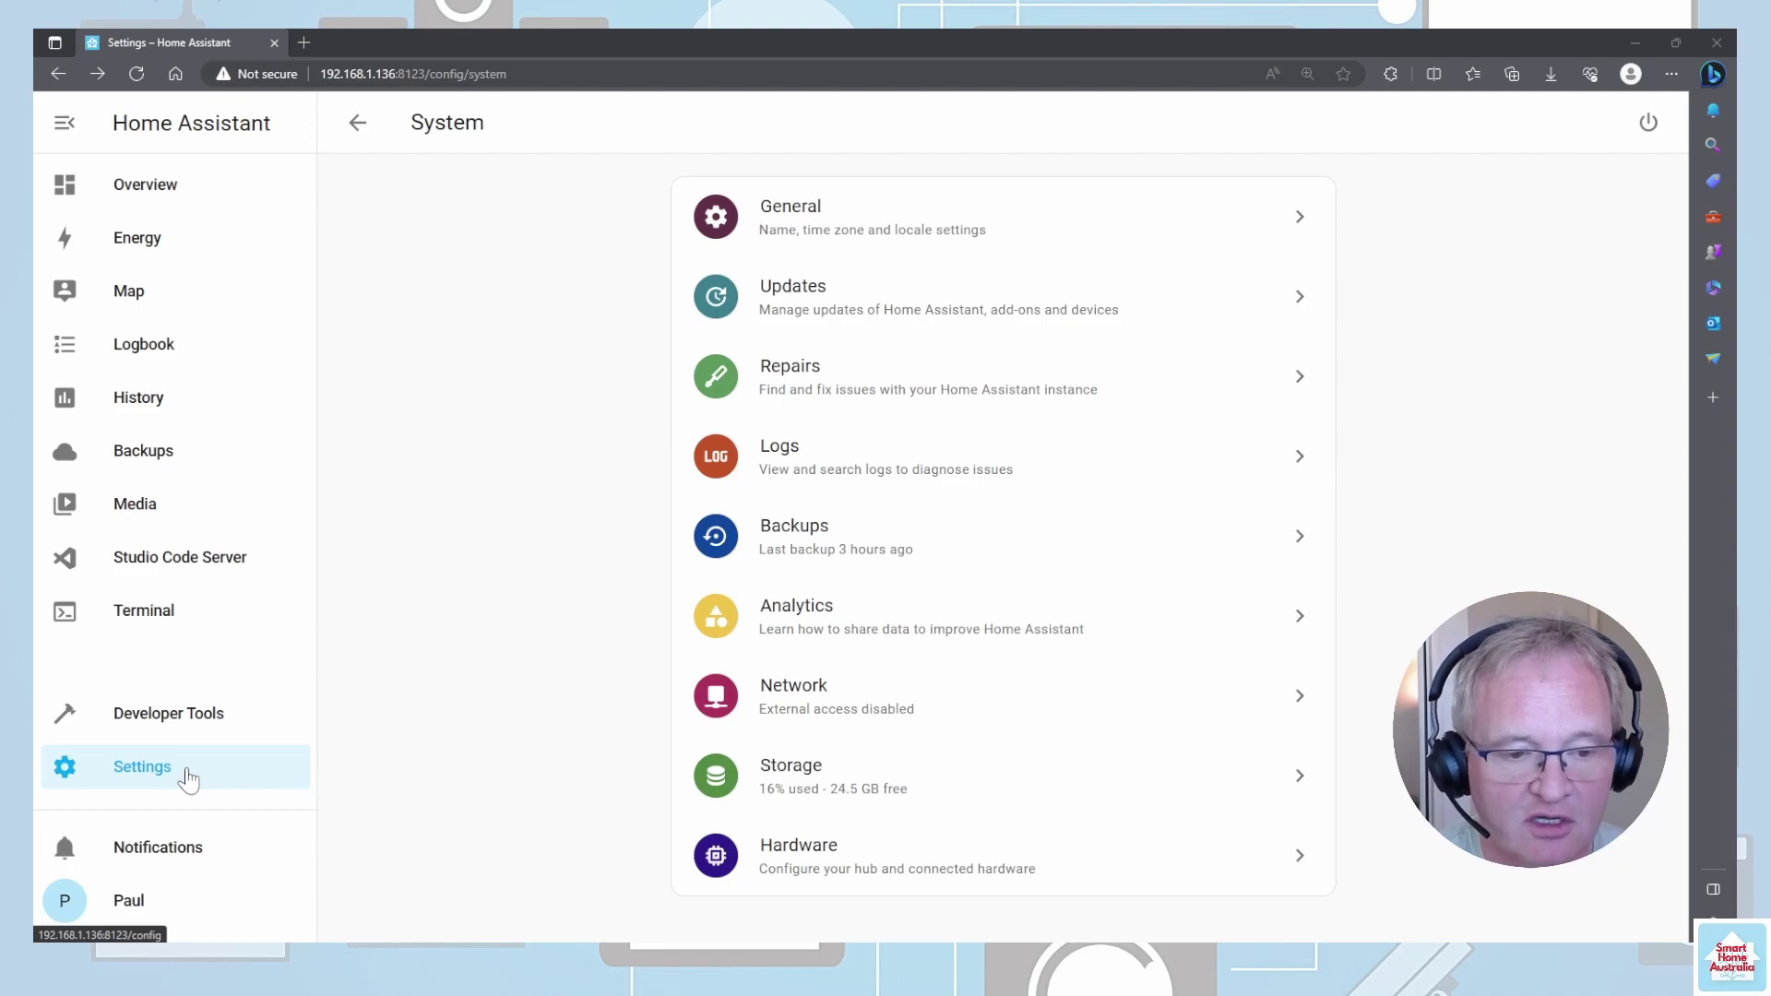
{"action": "left_click", "coordinate": [188, 779]}
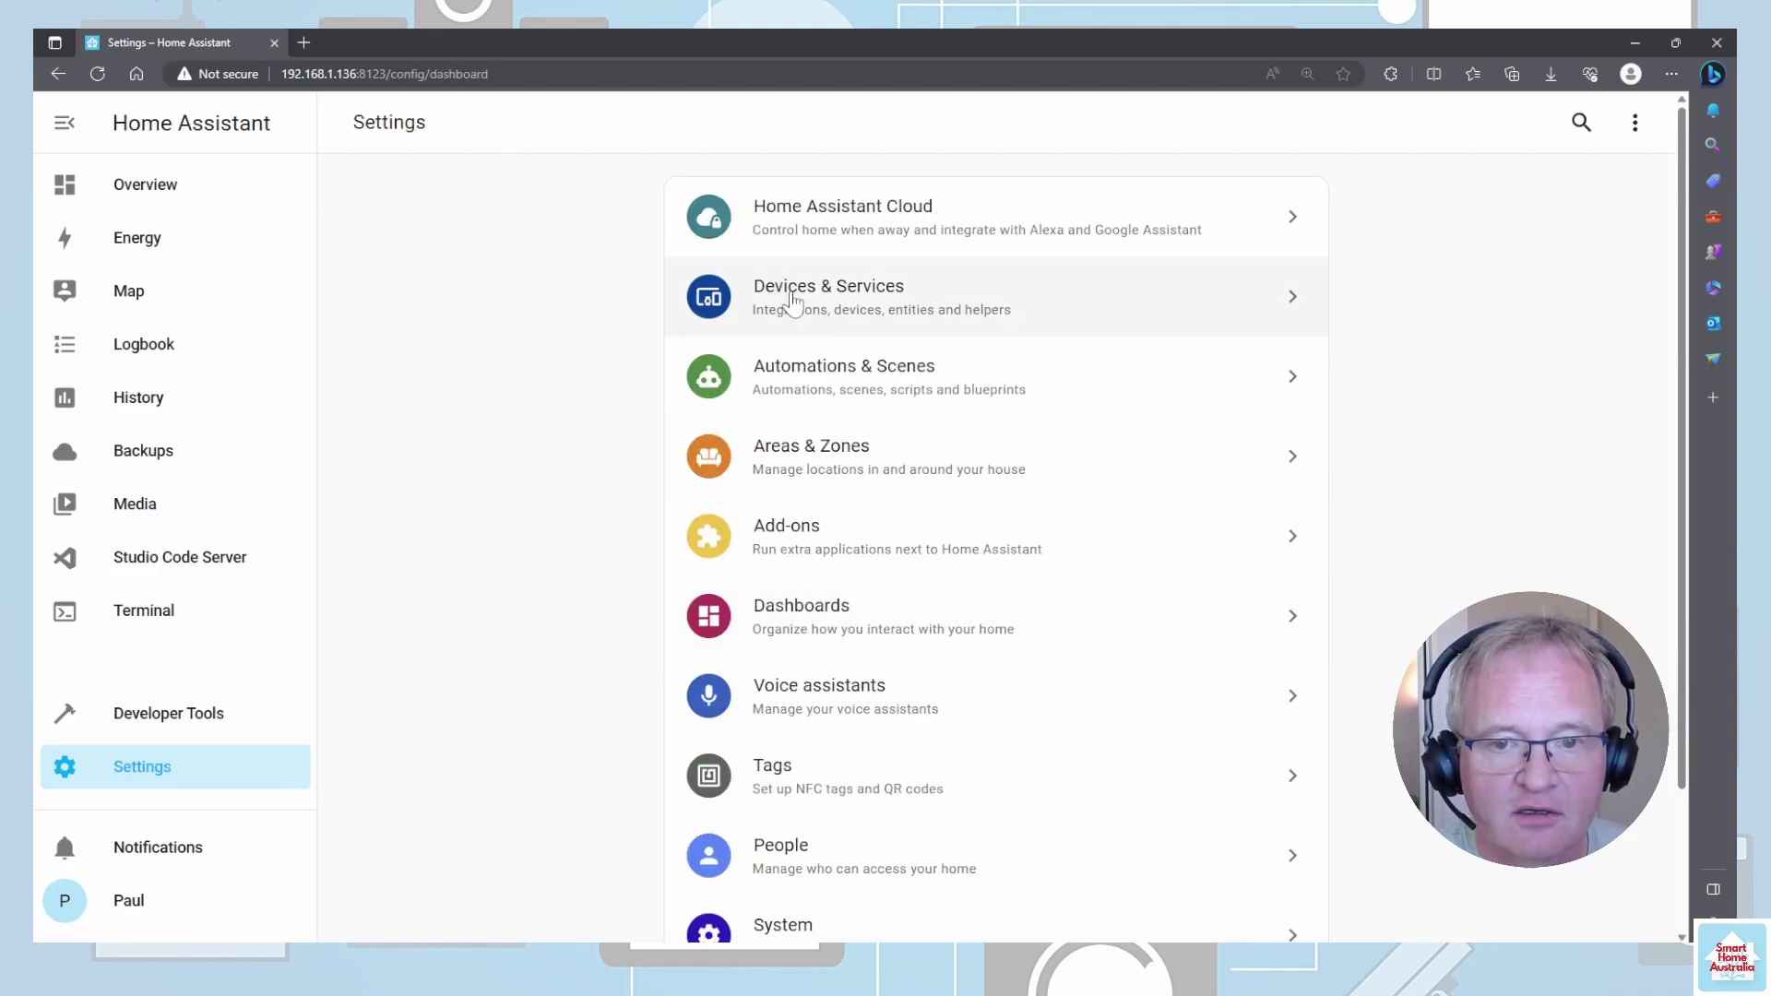
- Add the HACS integration from Devices & Services
{"action": "left_click", "coordinate": [833, 330]}
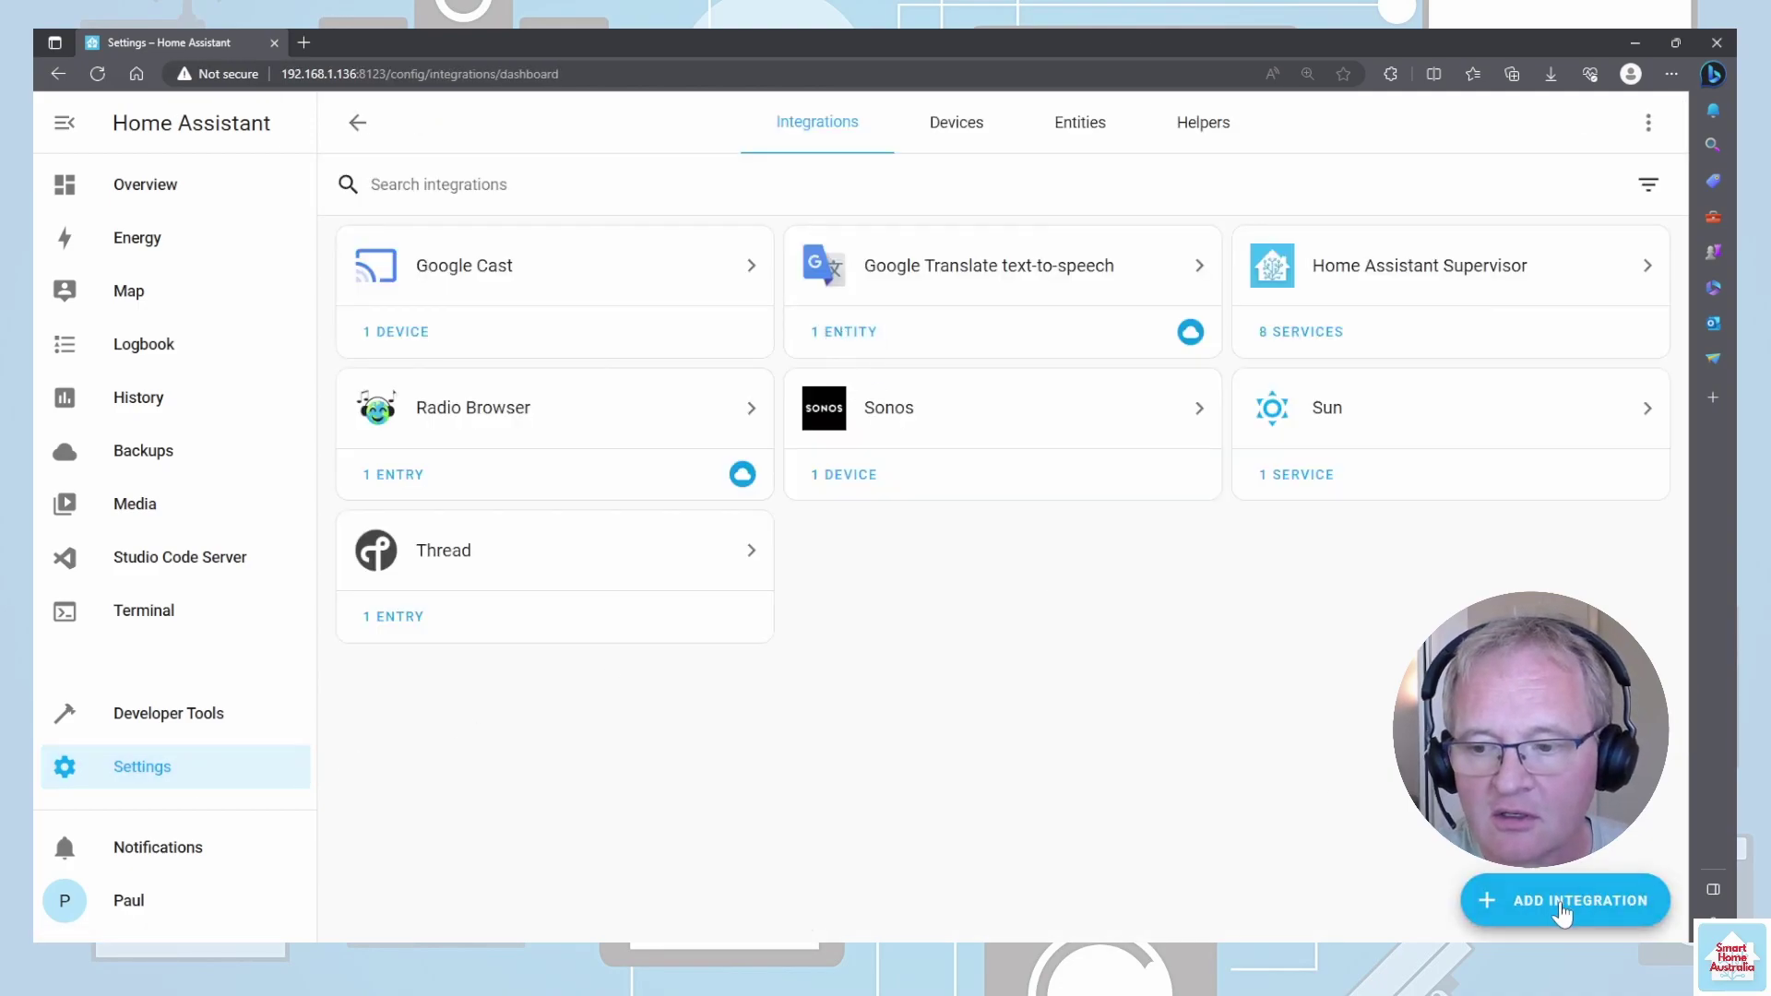
{"action": "left_click", "coordinate": [1565, 908]}
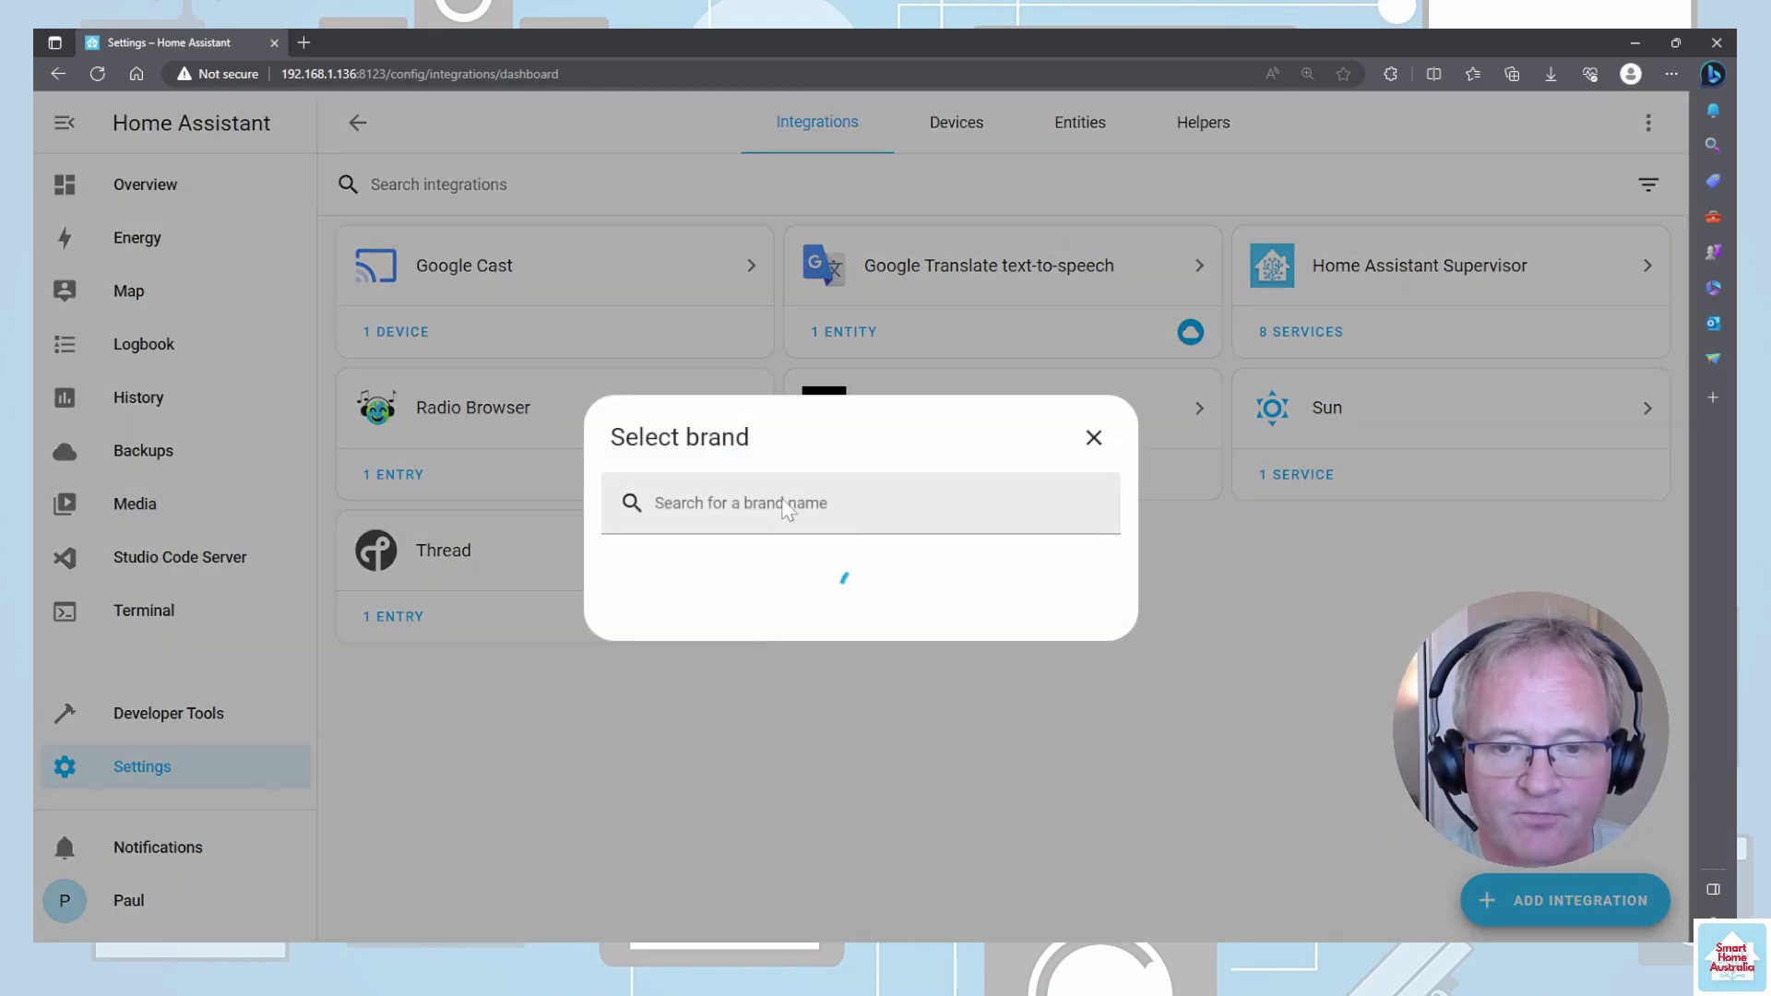
{"action": "type", "text": "HACS"}
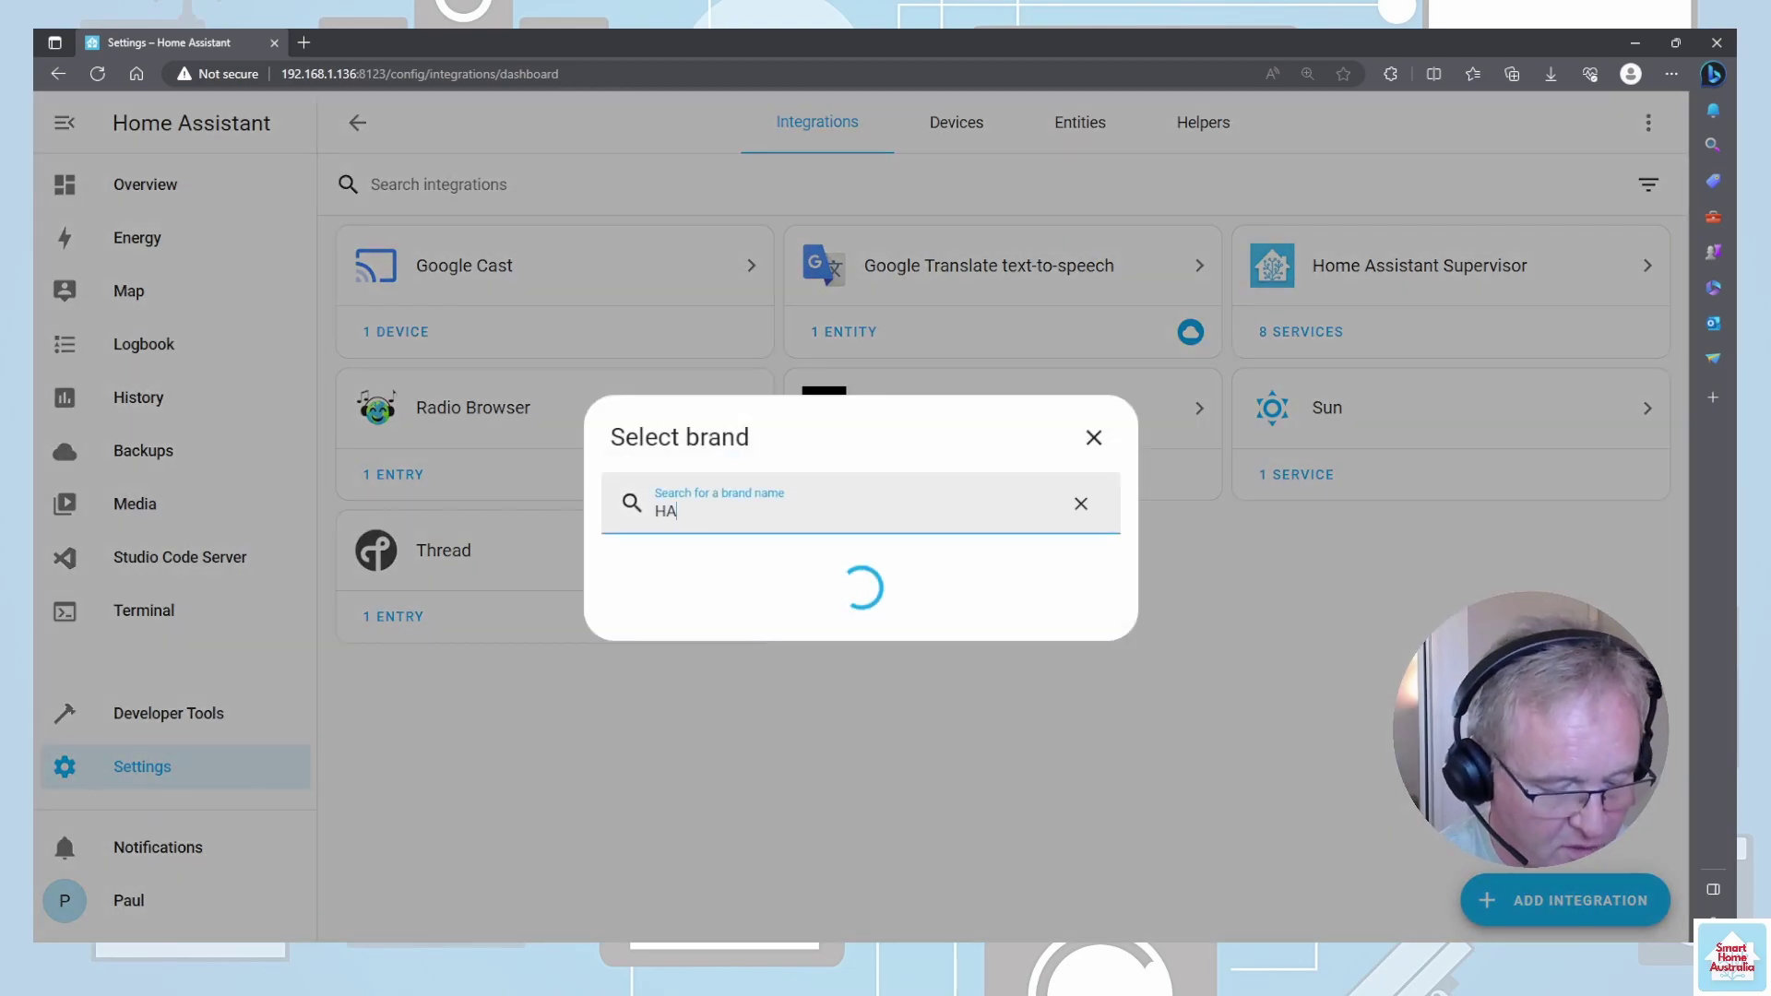
{"action": "left_click", "coordinate": [751, 352]}
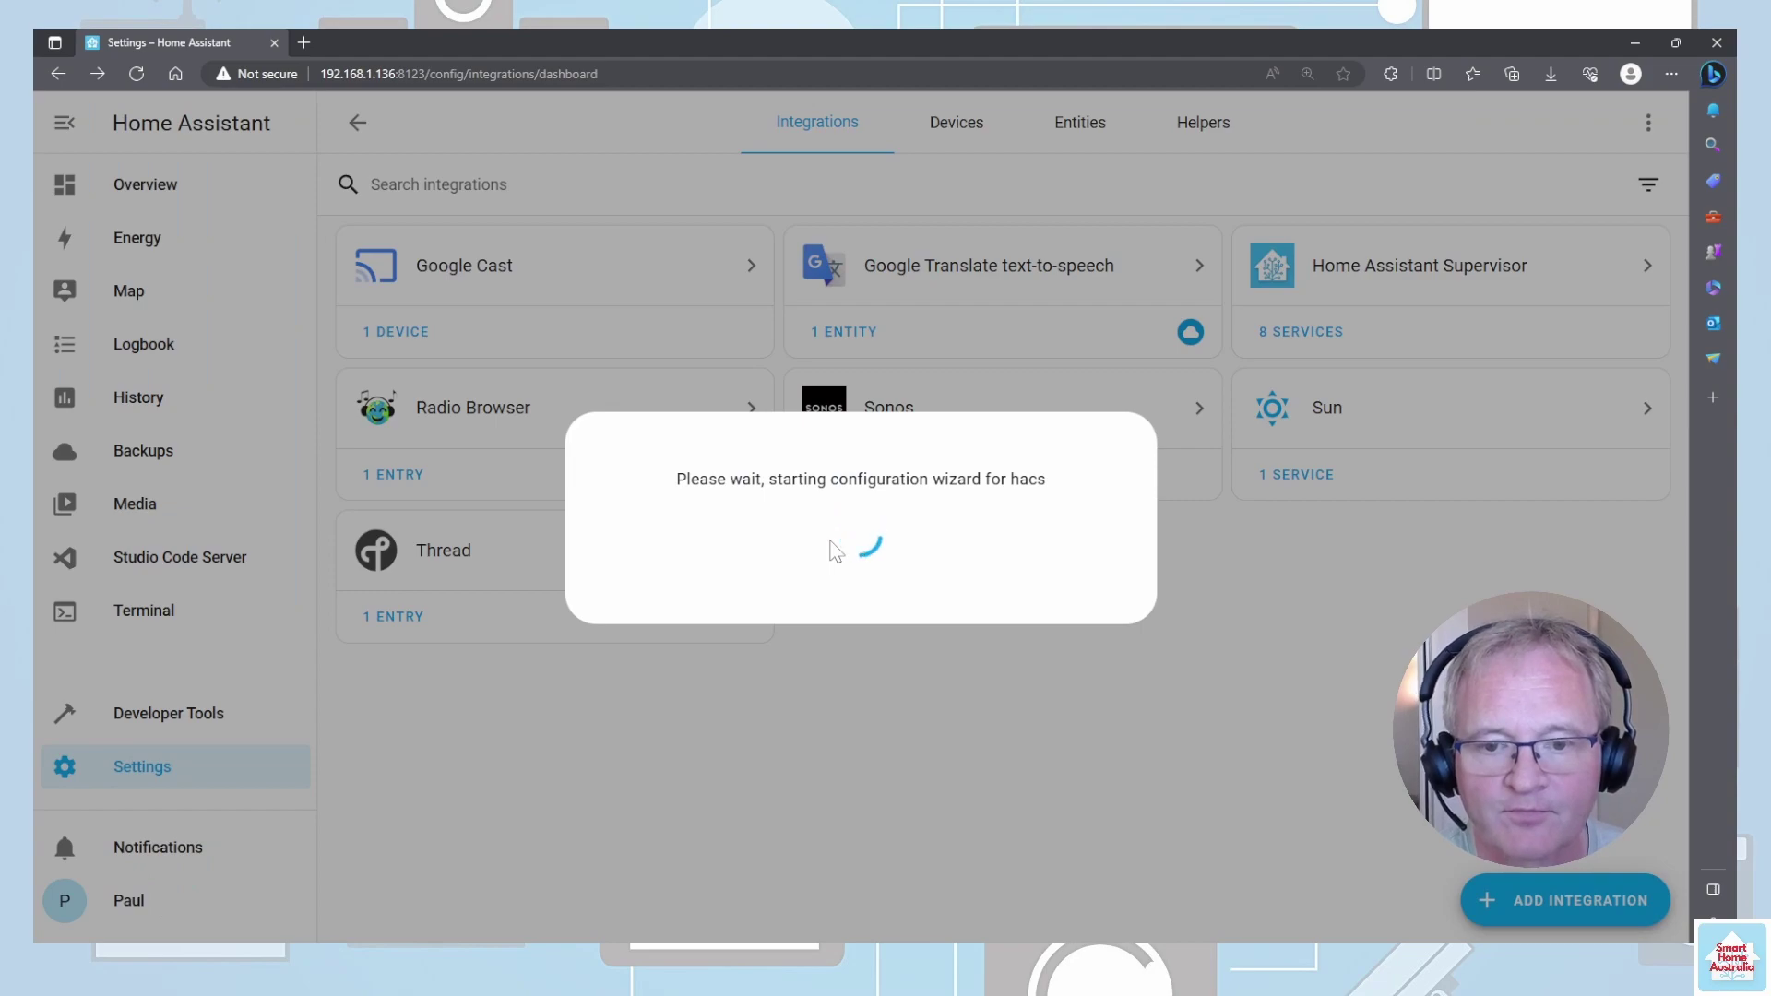
- Tick all four HACS acknowledgement checkboxes and submit
{"action": "left_click", "coordinate": [581, 425]}
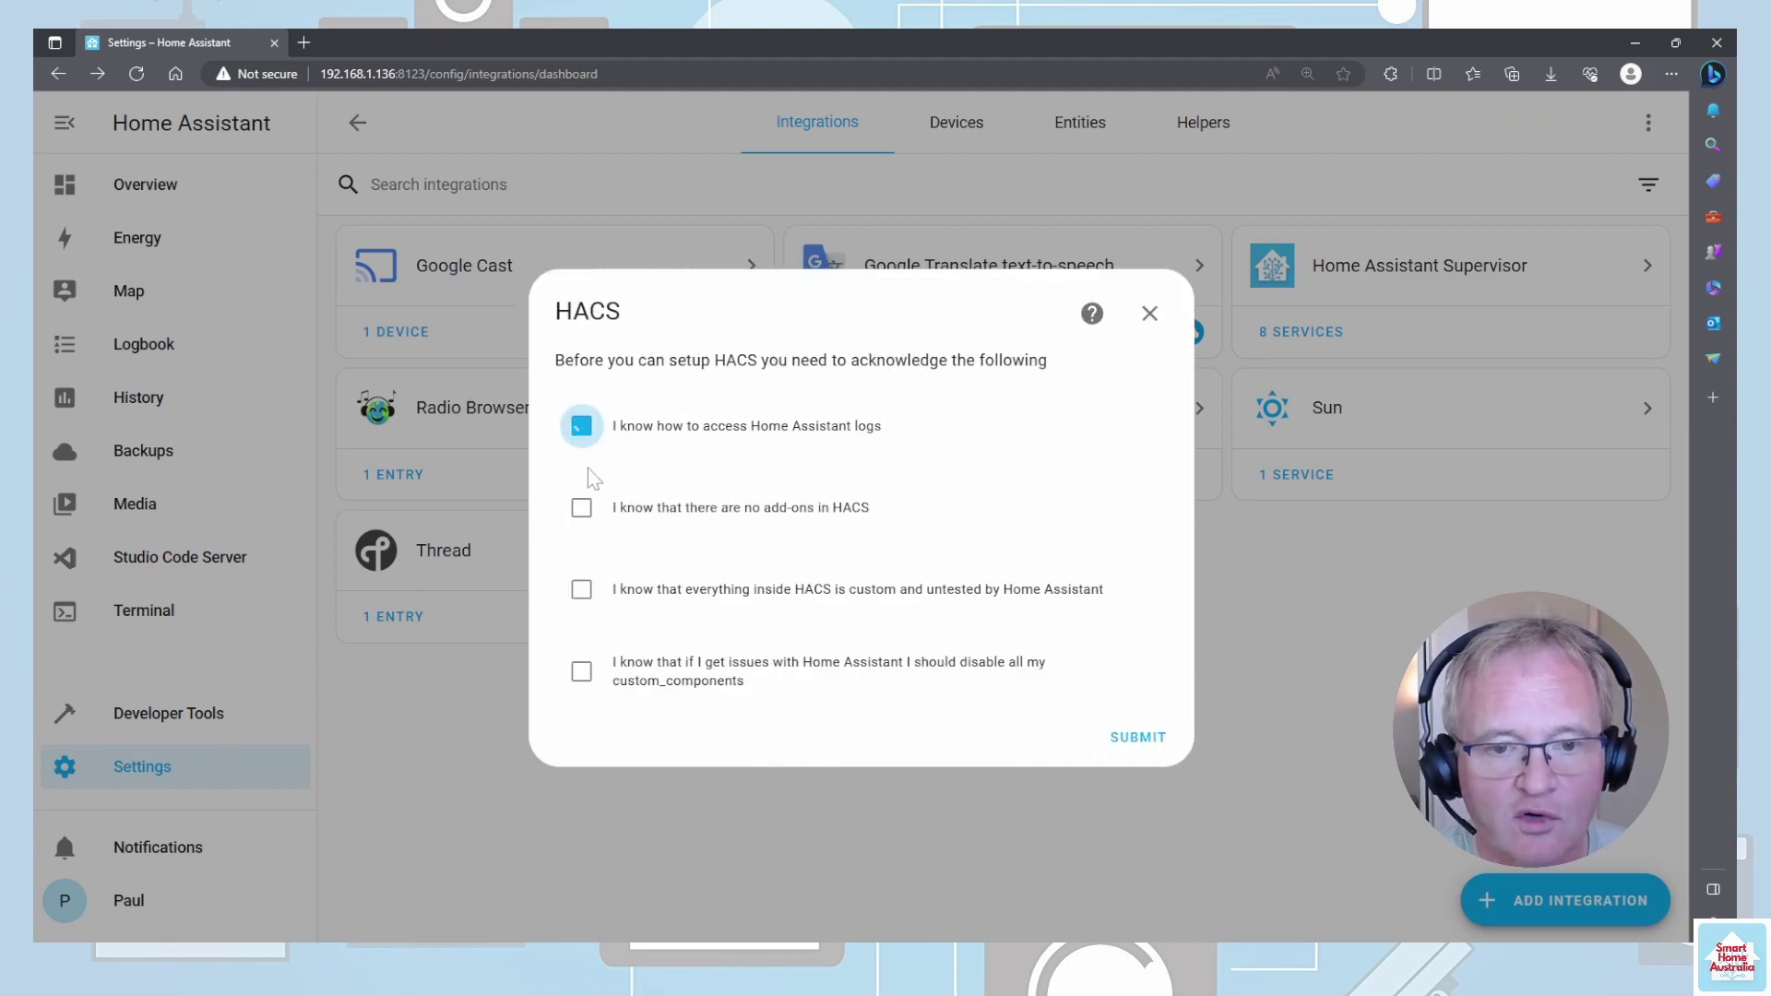
{"action": "left_click", "coordinate": [581, 508]}
{"action": "left_click", "coordinate": [581, 588]}
{"action": "left_click", "coordinate": [581, 671]}
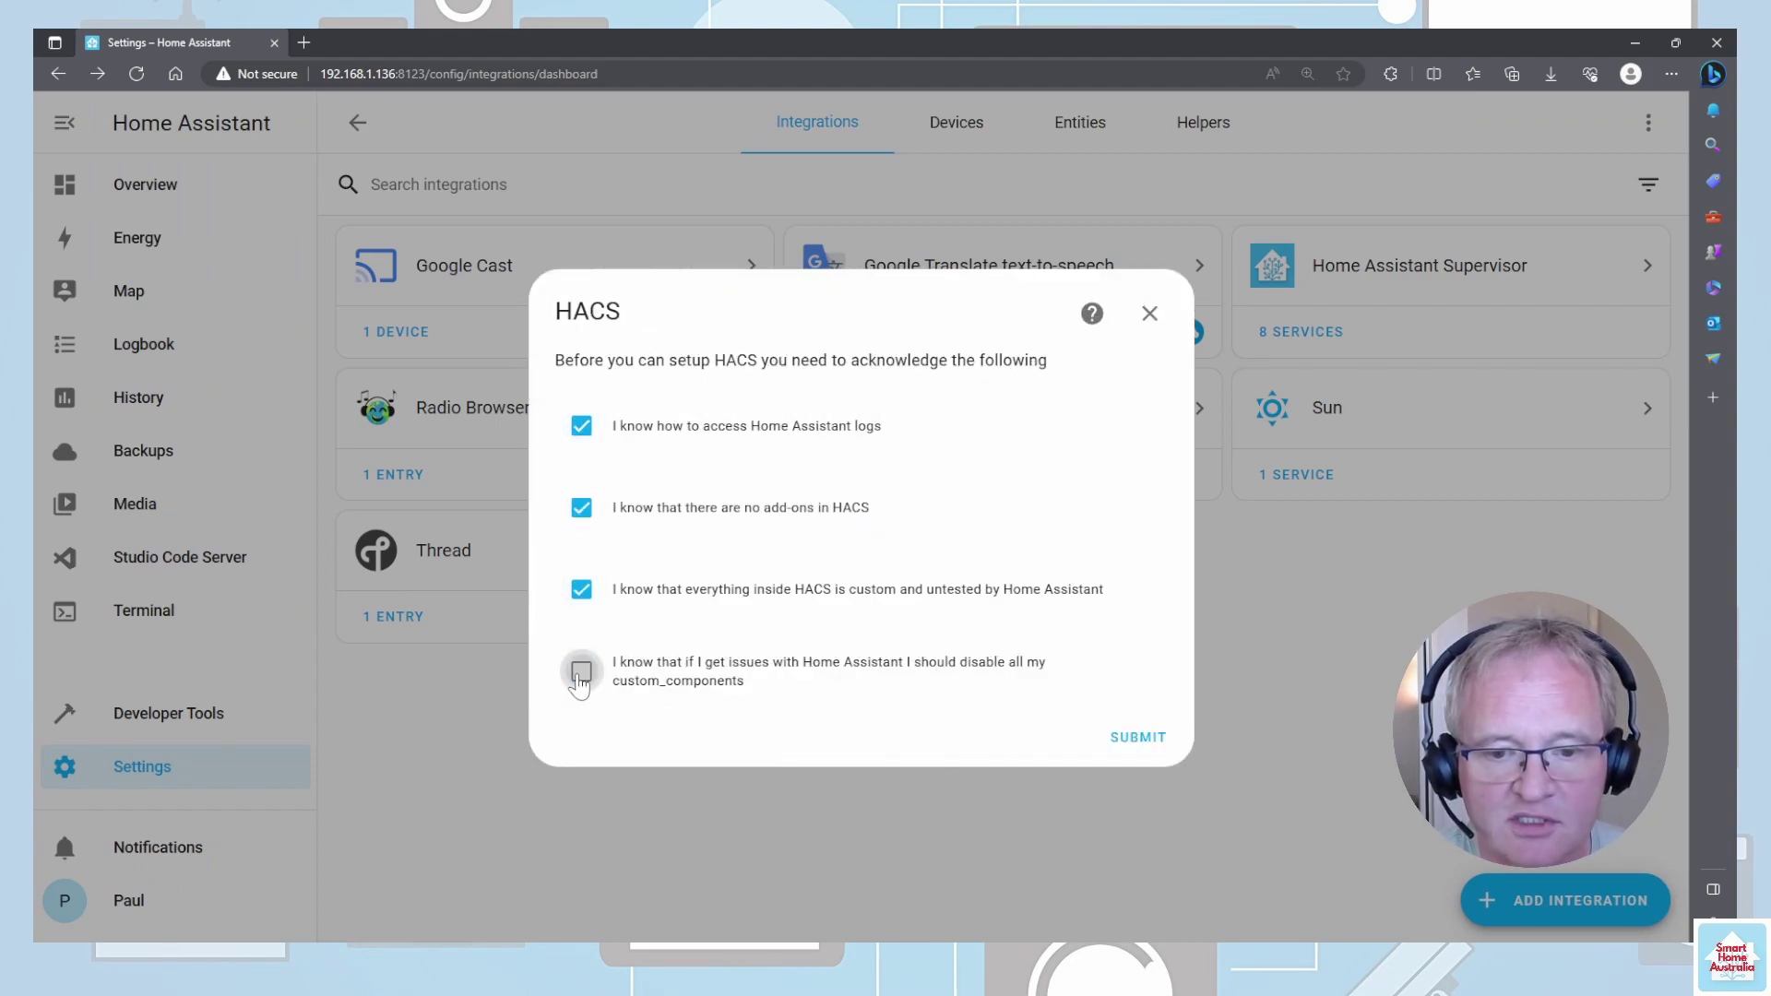
{"action": "left_click", "coordinate": [1139, 738]}
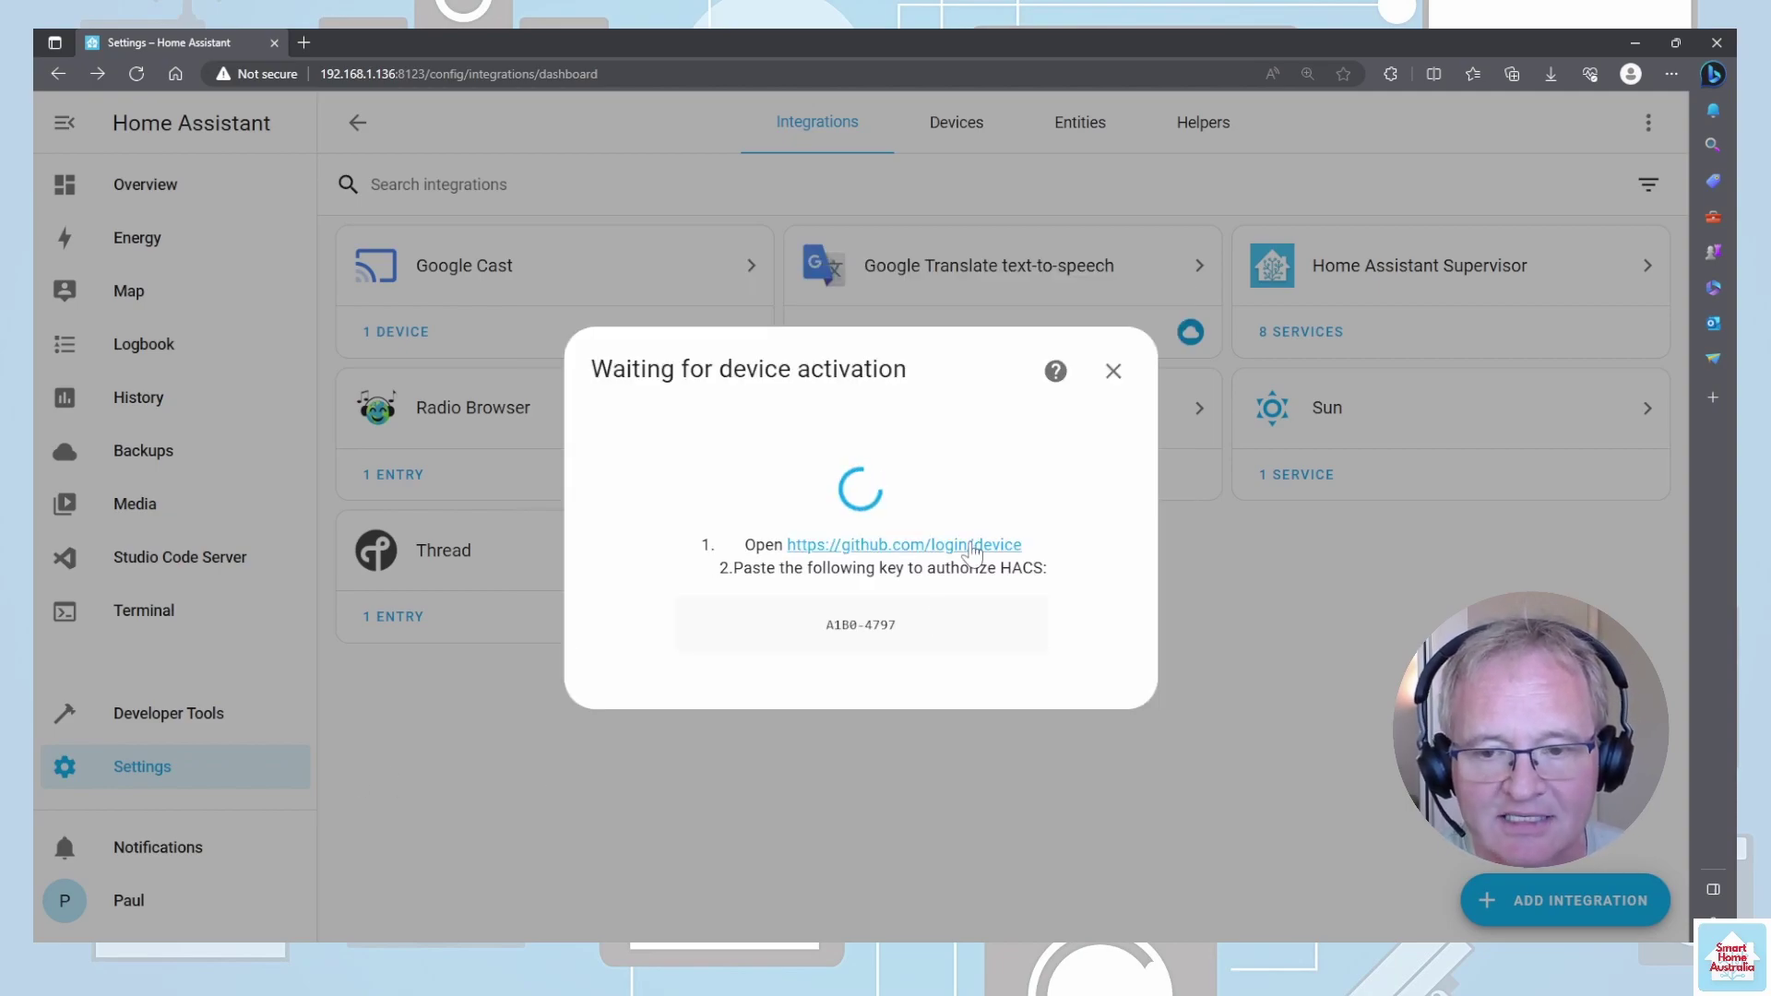
- Copy the GitHub device activation key shown by HACS
{"action": "left_click_drag", "start_coordinate": [919, 629], "coordinate": [834, 627]}
{"action": "key", "text": "ctrl+c"}
{"action": "right_click", "coordinate": [832, 629]}
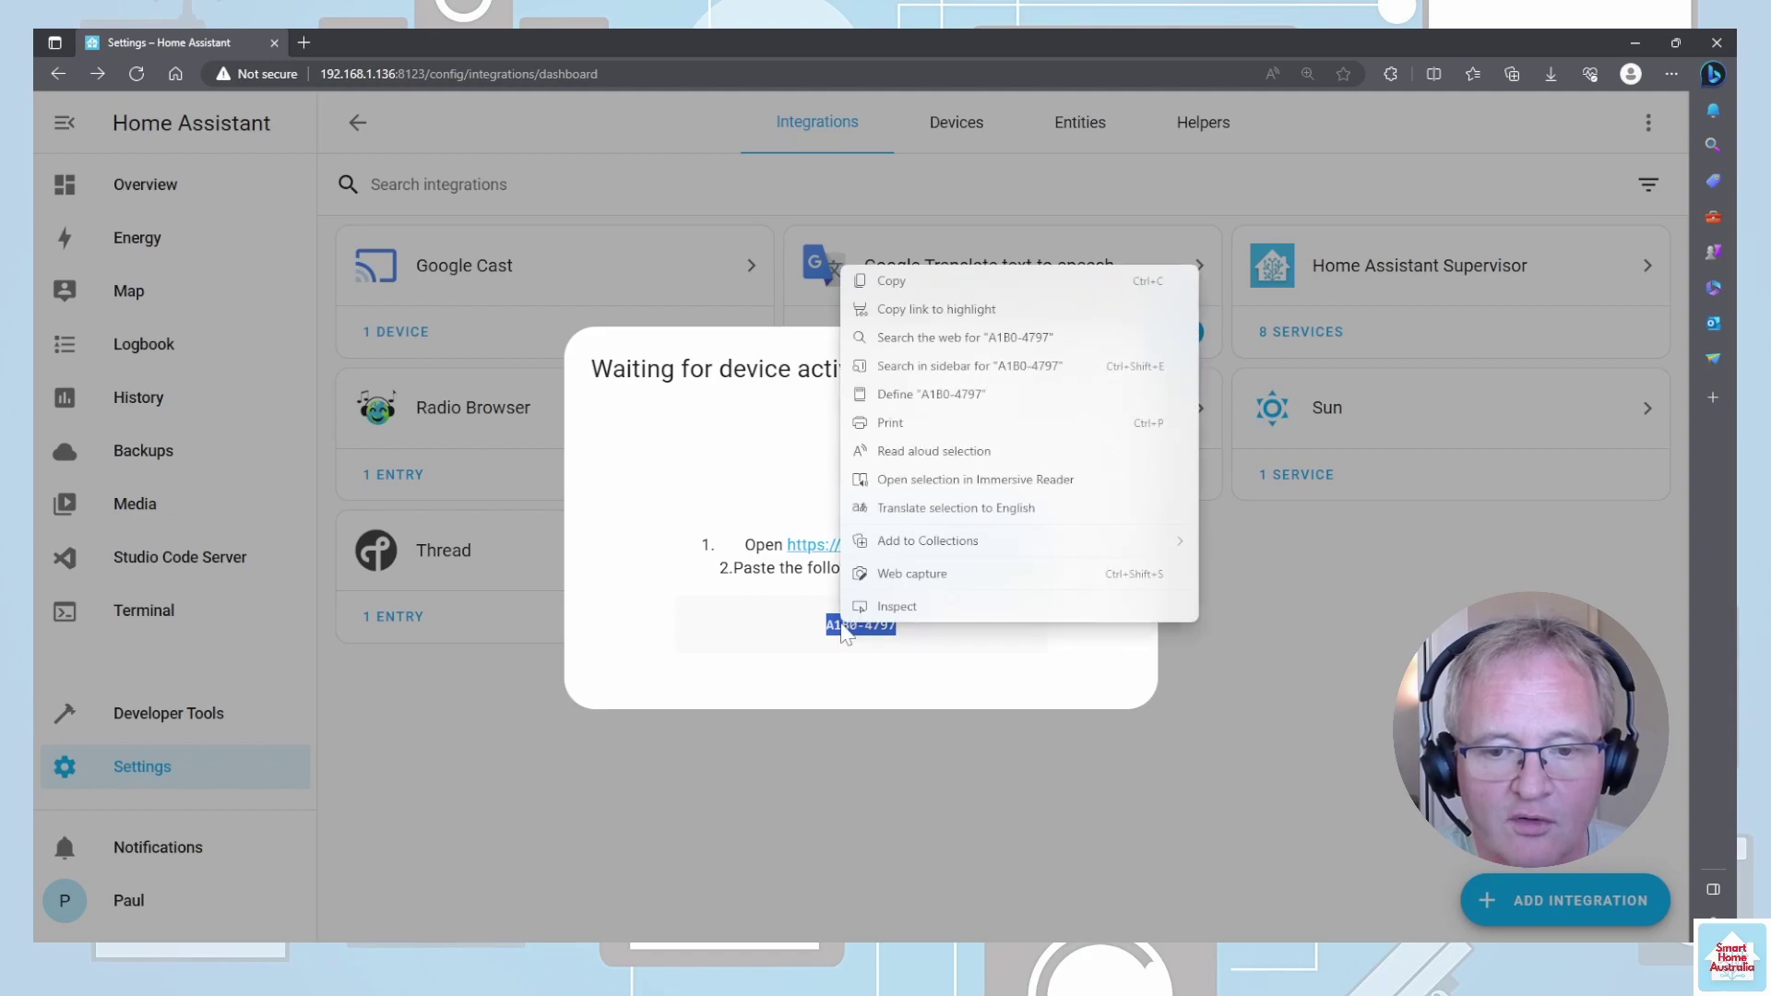
{"action": "left_click", "coordinate": [927, 281]}
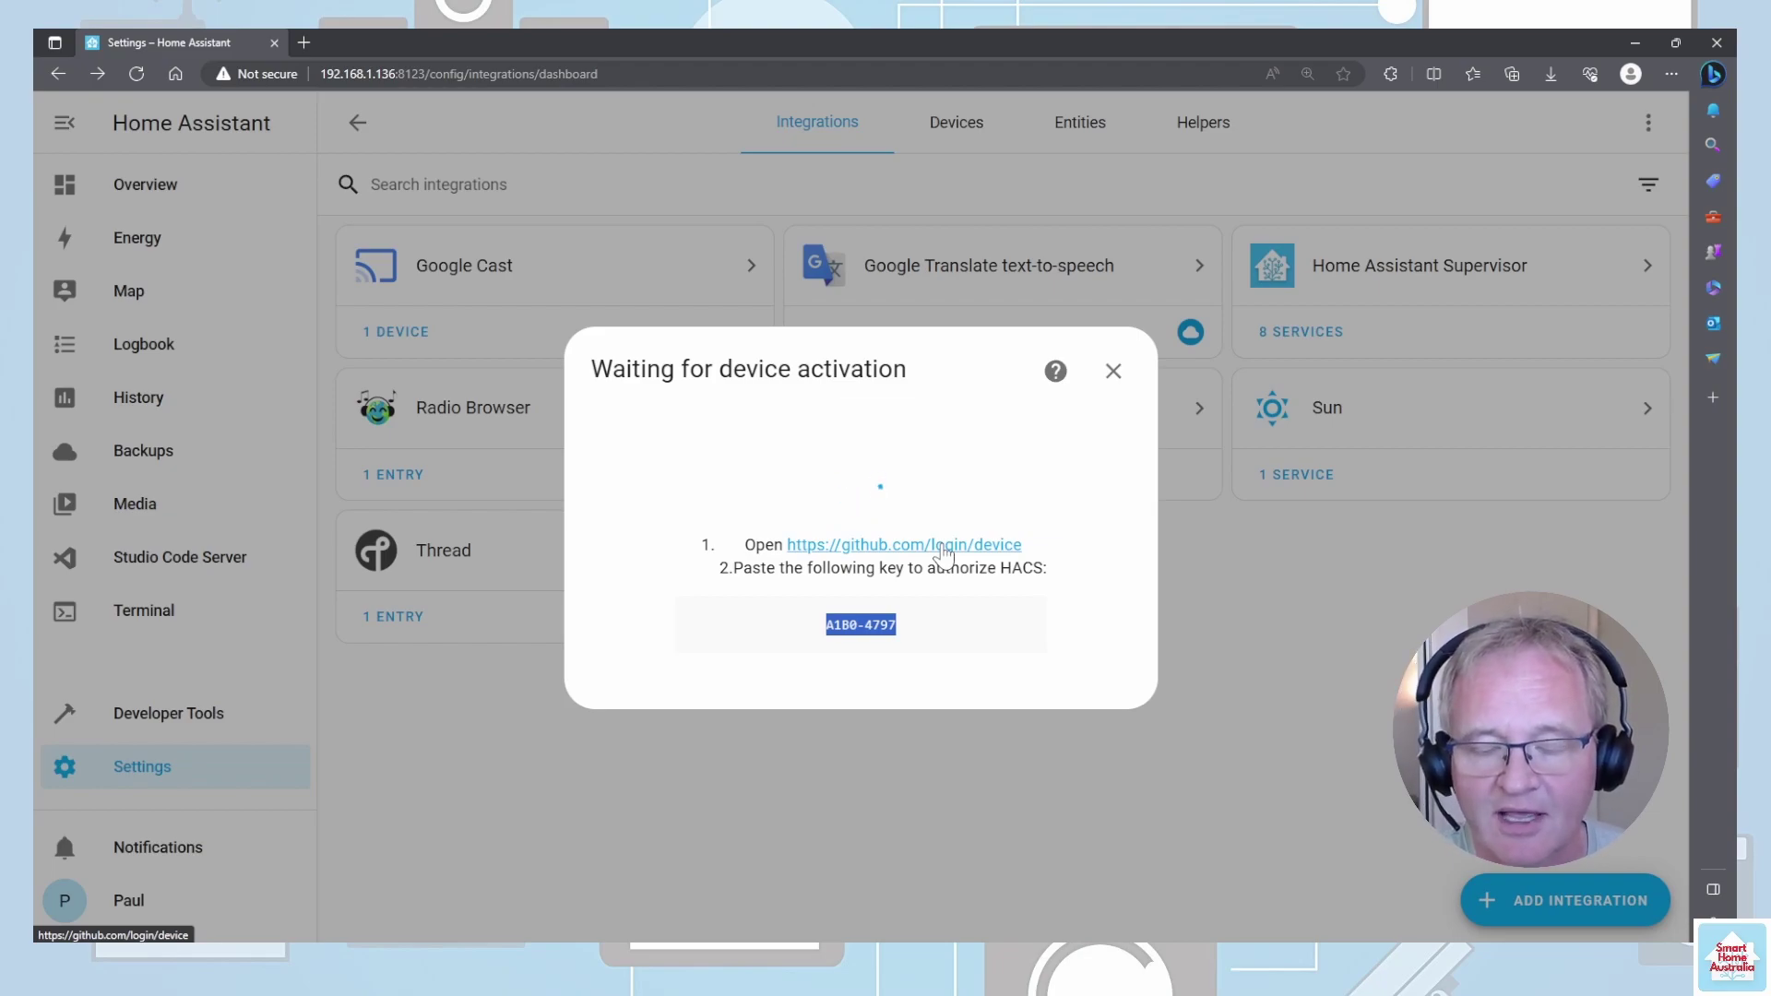
- Enter the activation code on GitHub's device page and authorize hacs
{"action": "left_click", "coordinate": [941, 545]}
{"action": "key", "text": "ctrl+v"}
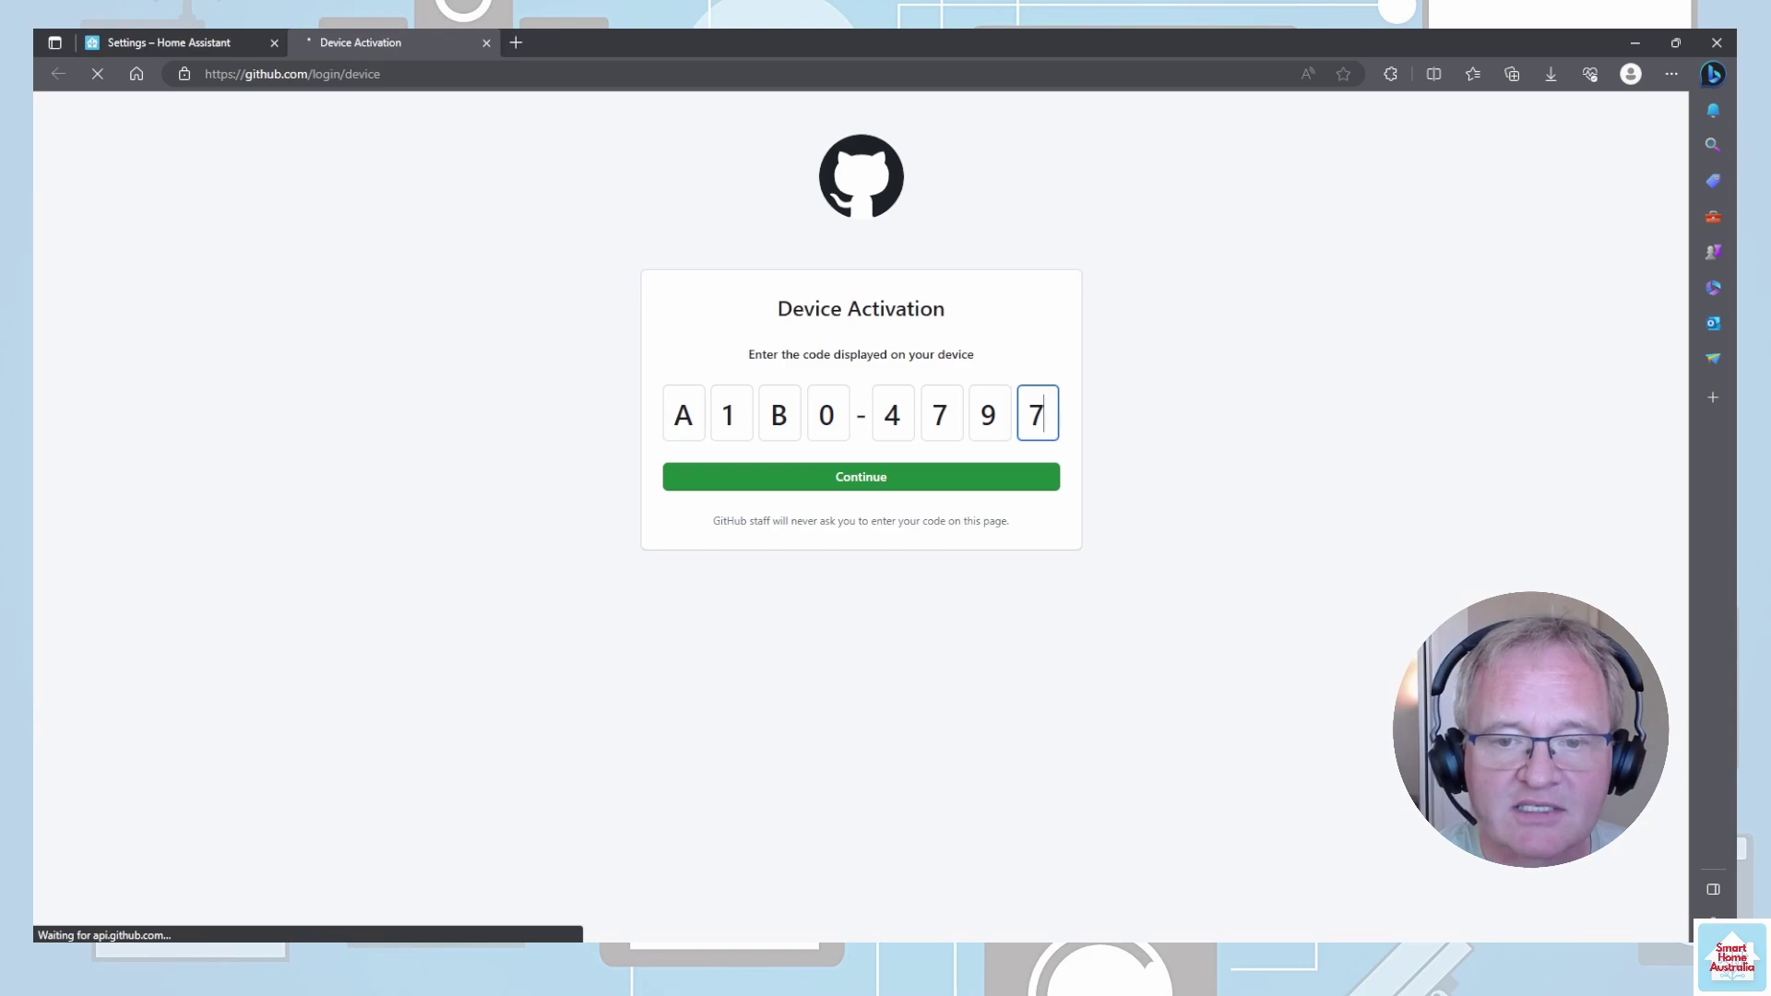
{"action": "left_click", "coordinate": [905, 470]}
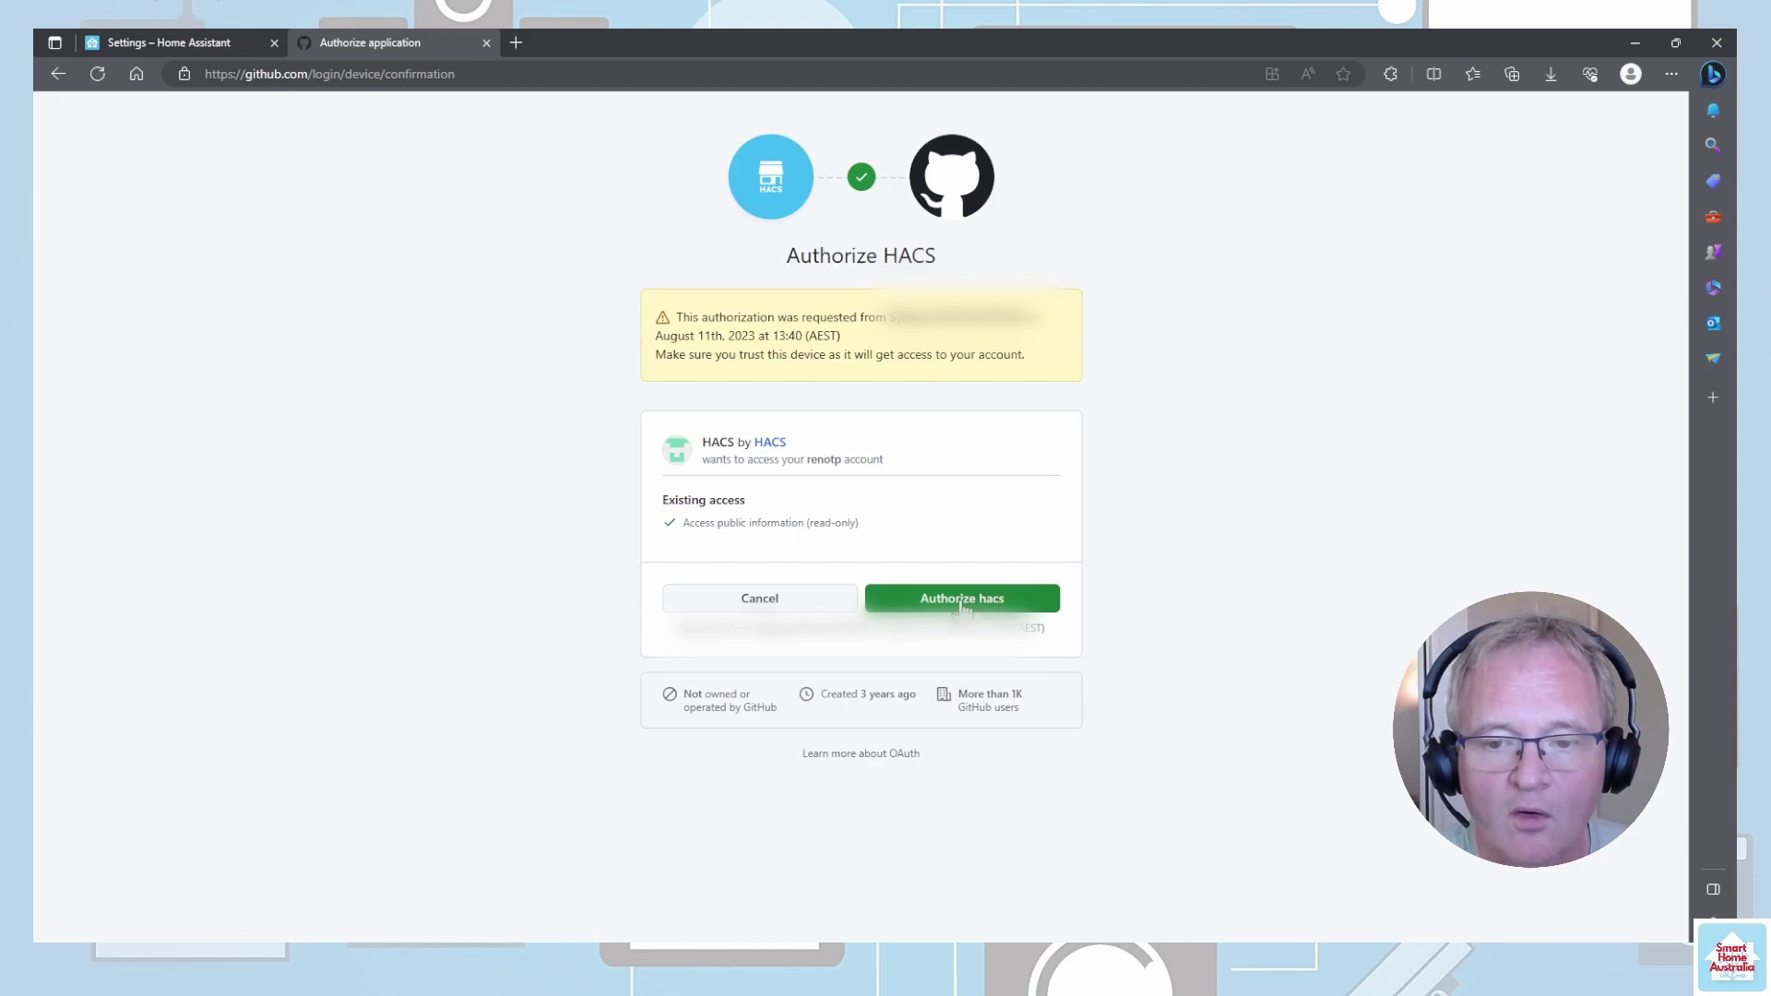
{"action": "left_click", "coordinate": [962, 599]}
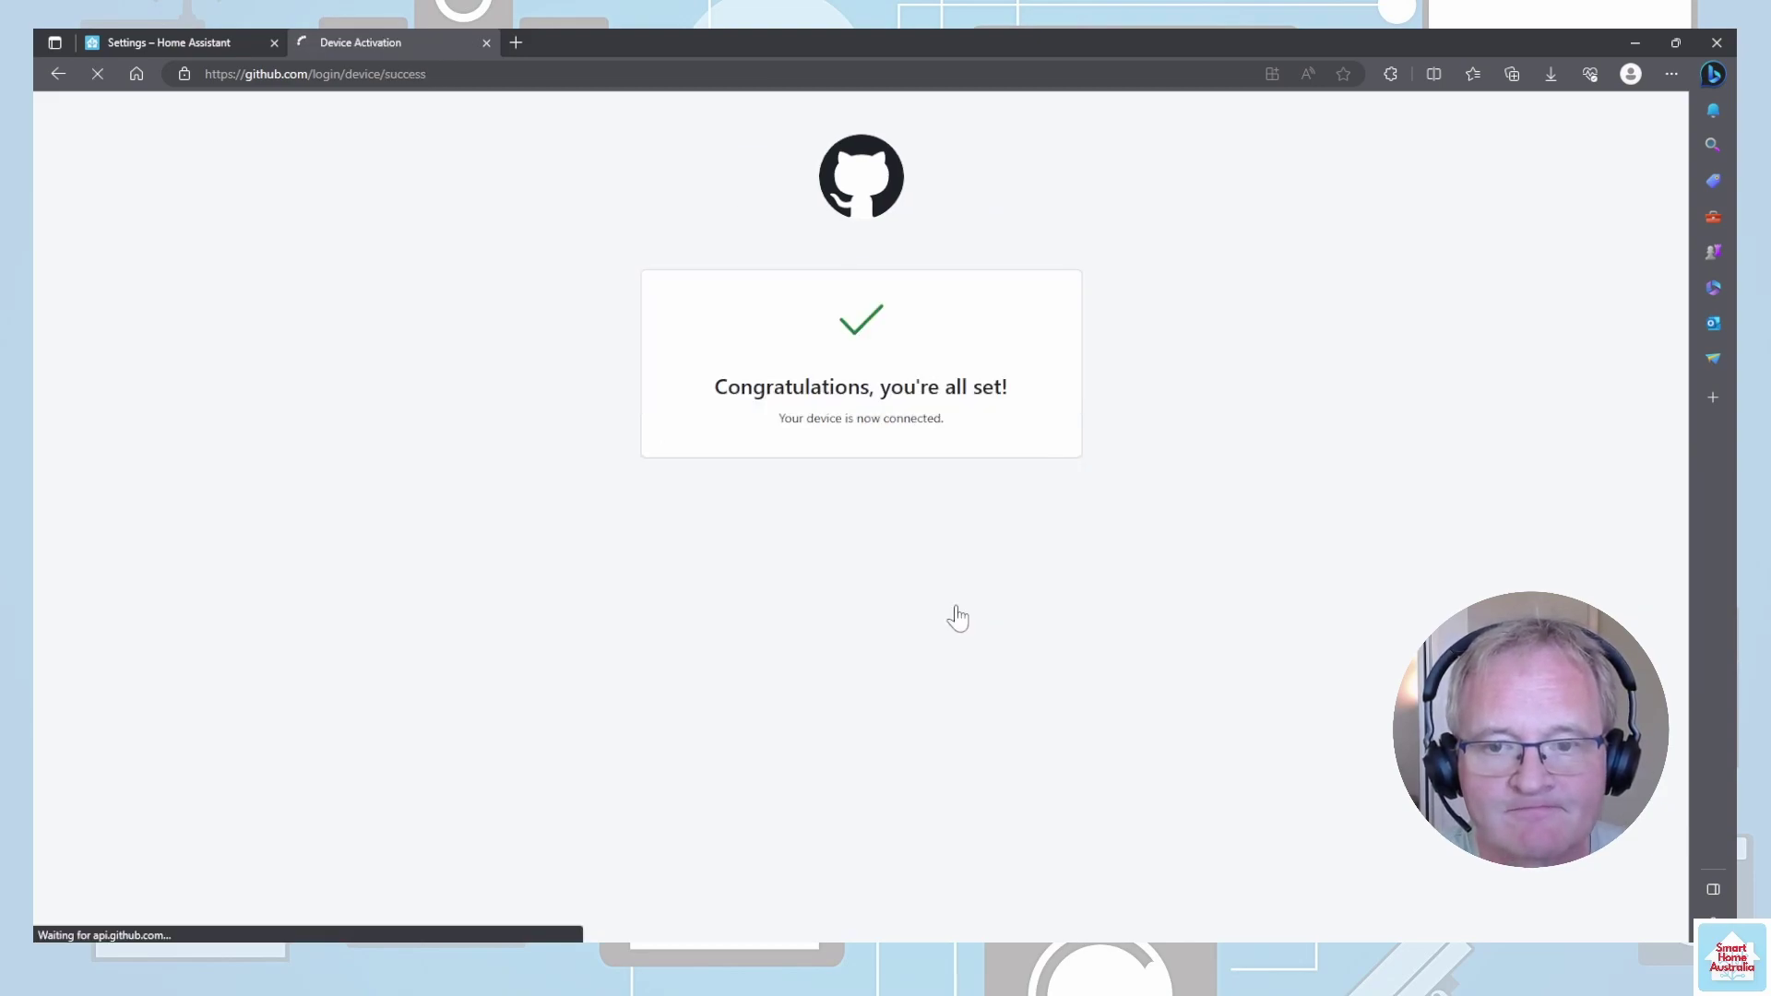
- Finish the HACS setup in the SYSTEM area and open the Home Assistant Community Store
{"action": "left_click", "coordinate": [175, 46]}
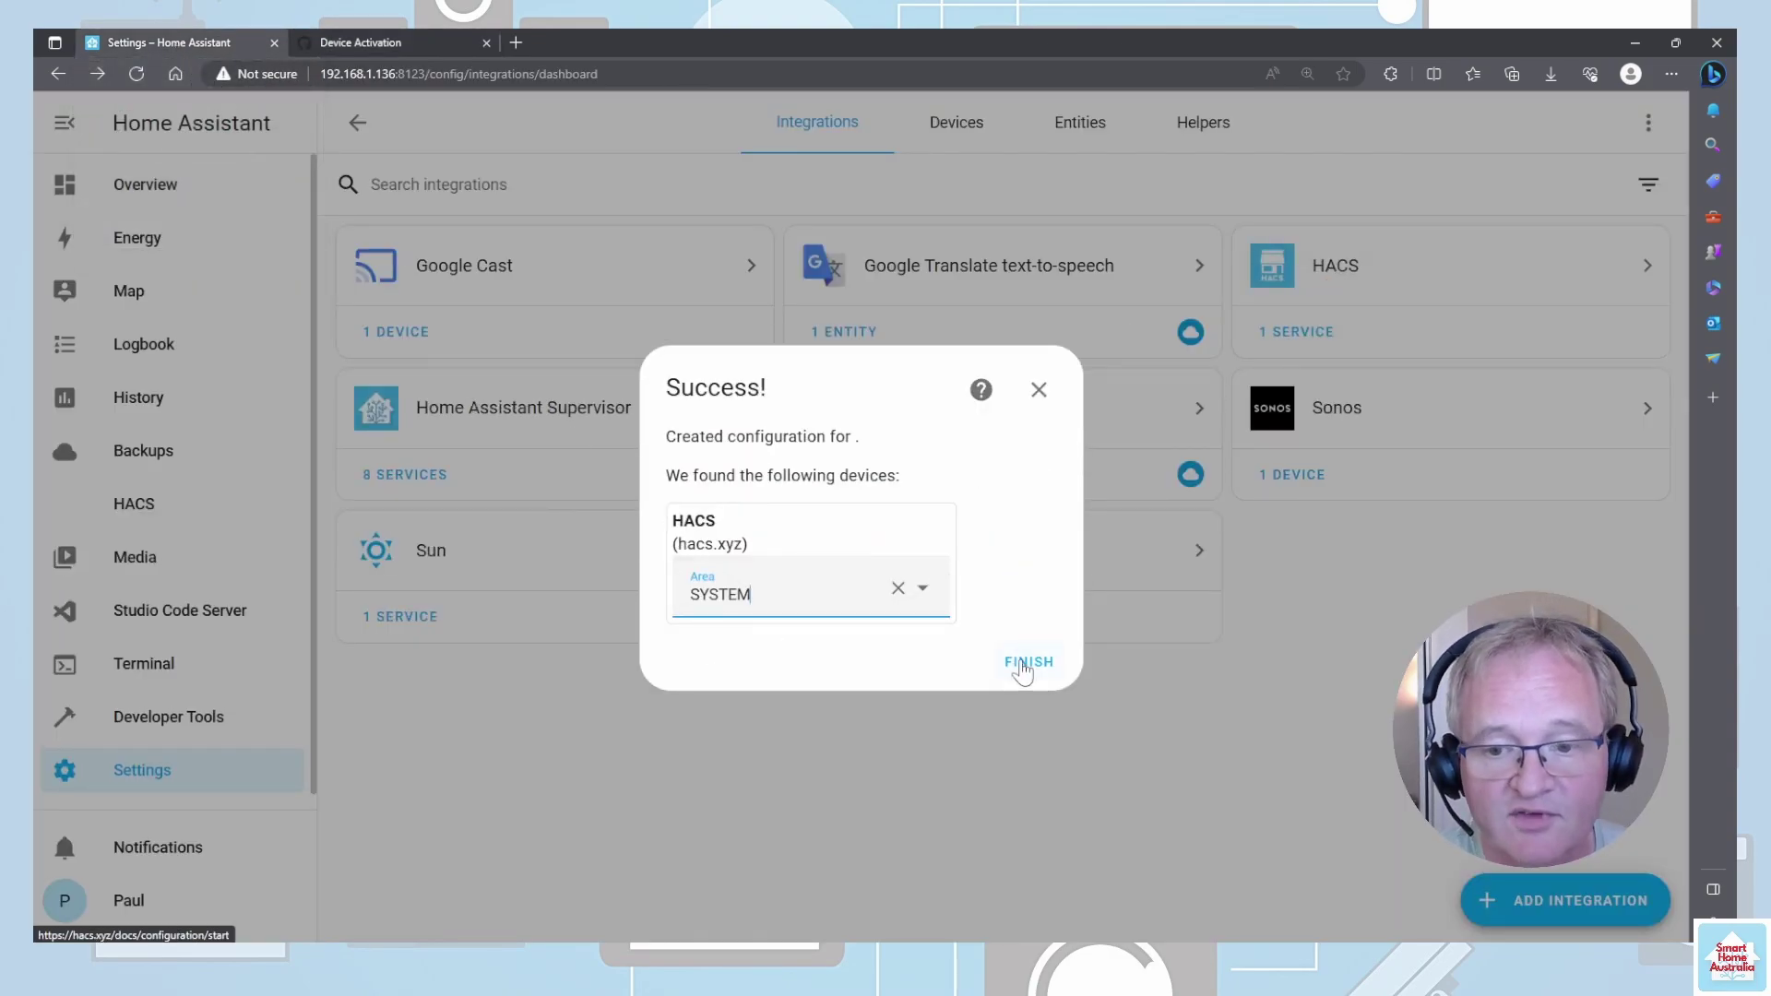
{"action": "left_click", "coordinate": [1028, 662]}
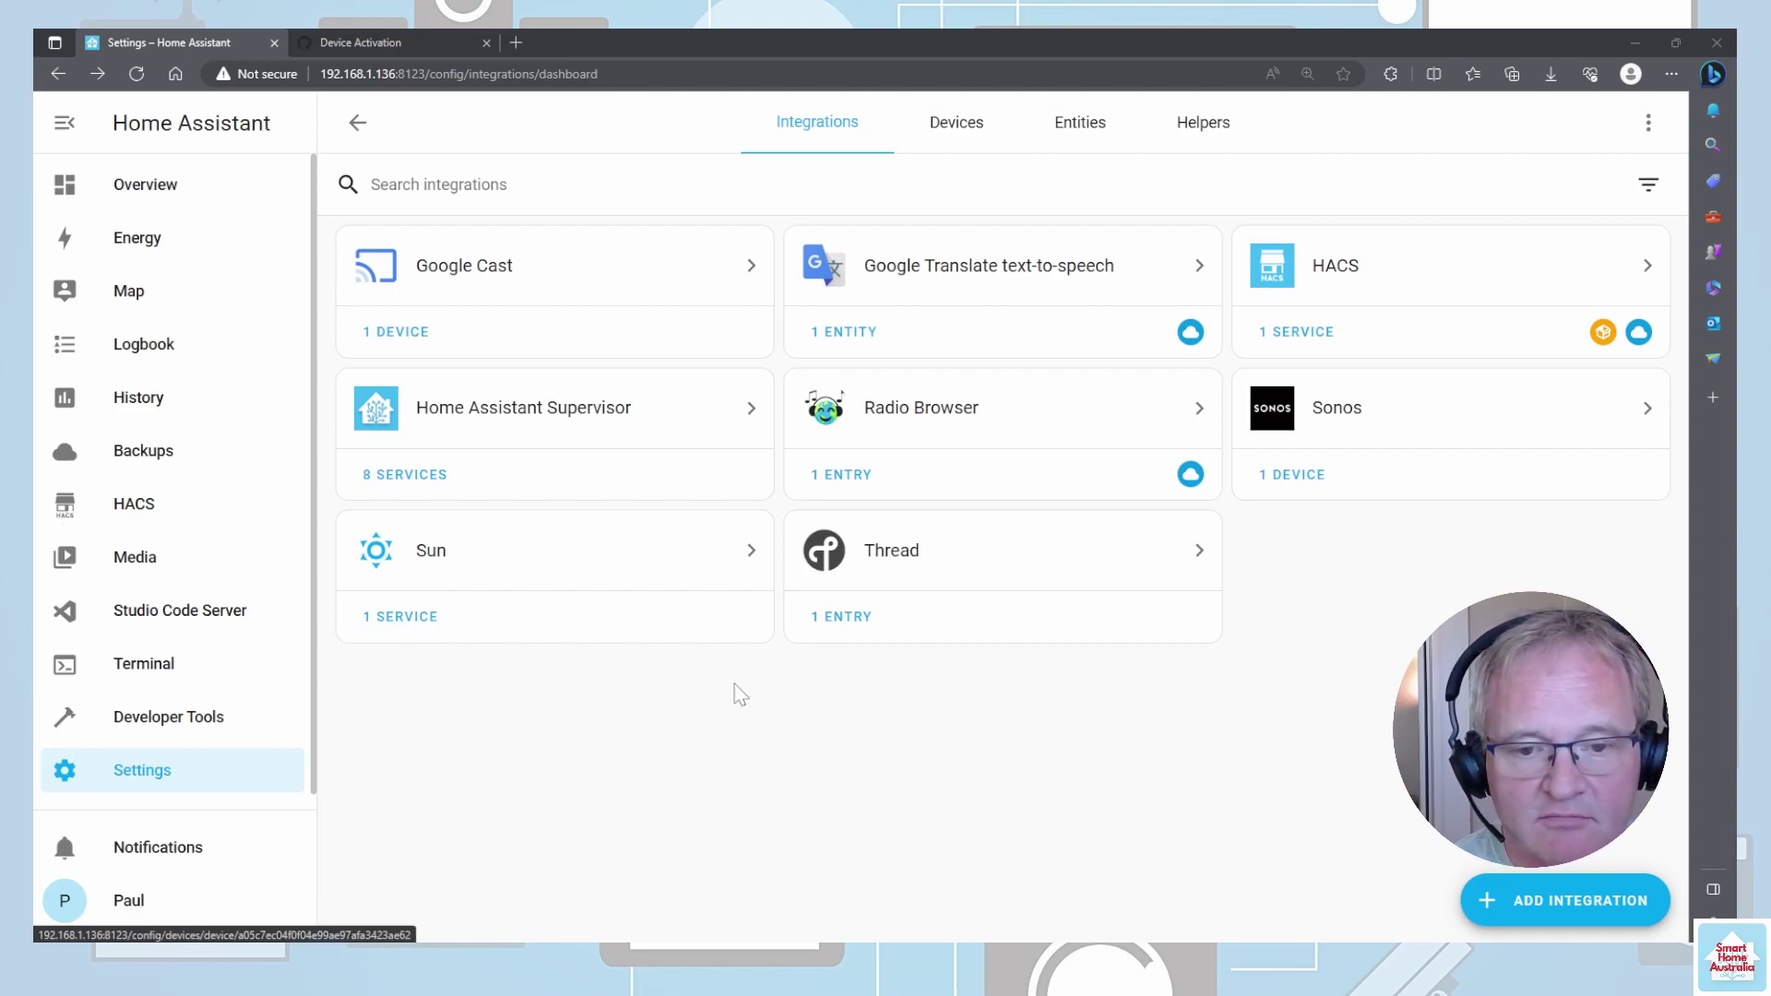
{"action": "left_click", "coordinate": [146, 509]}
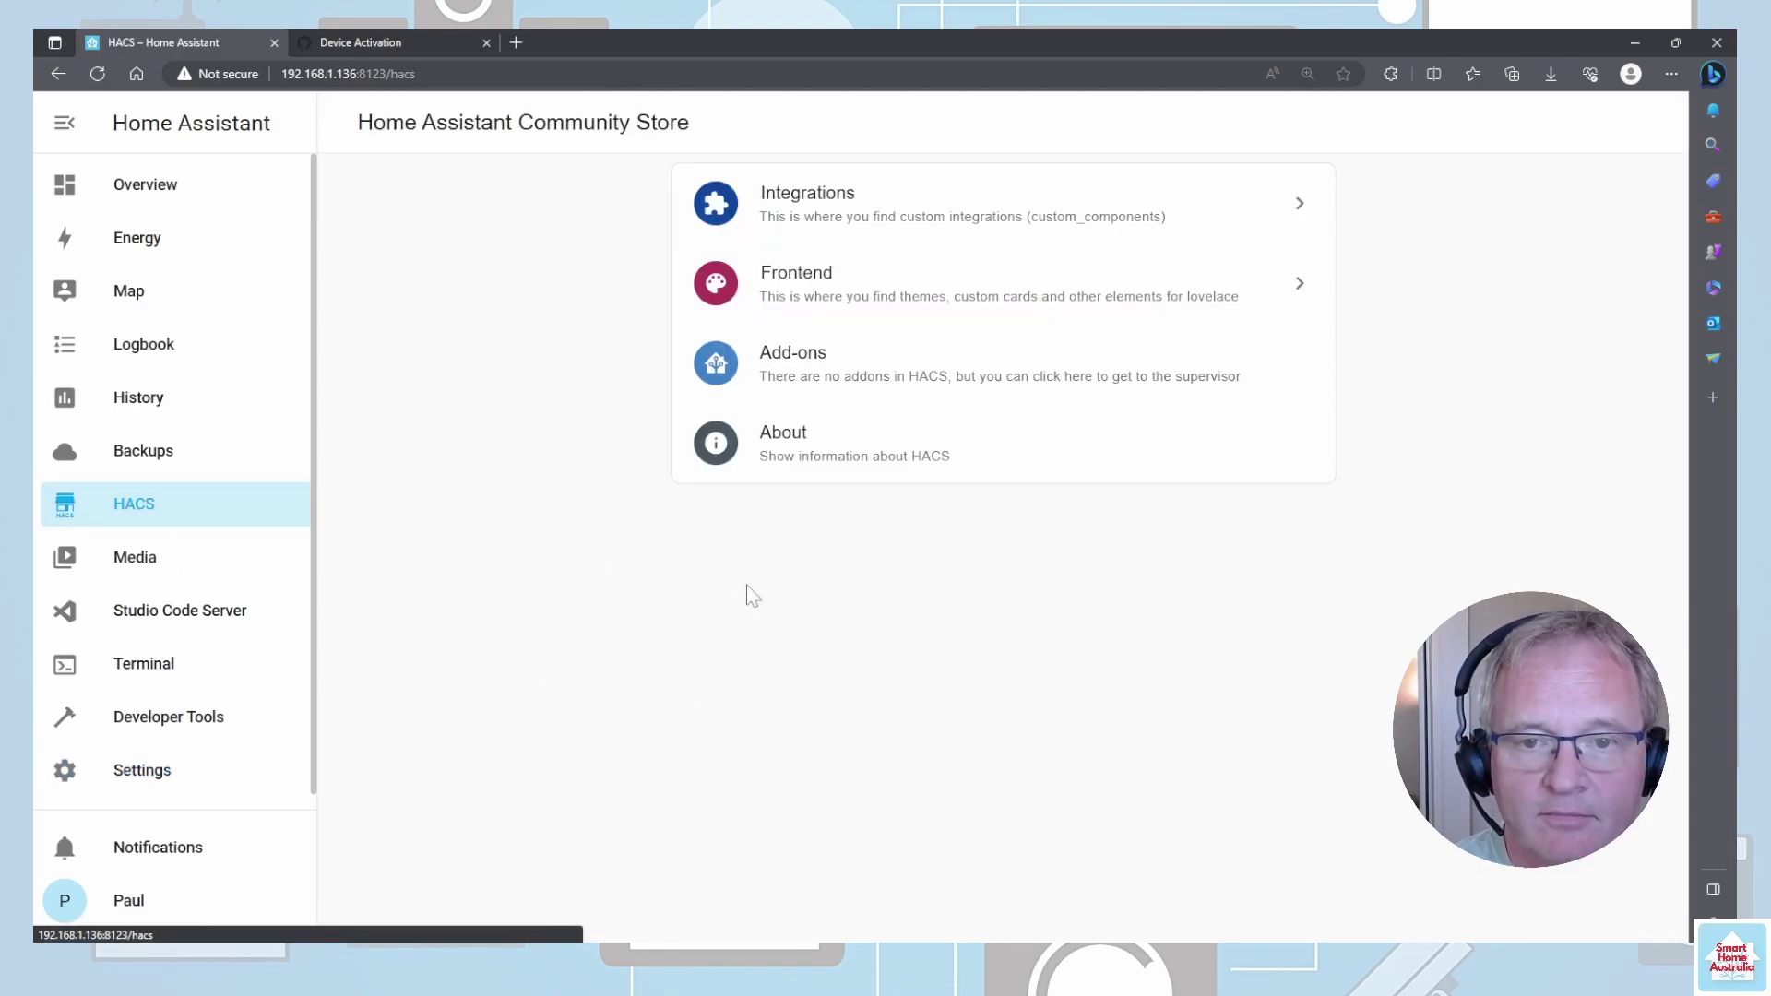